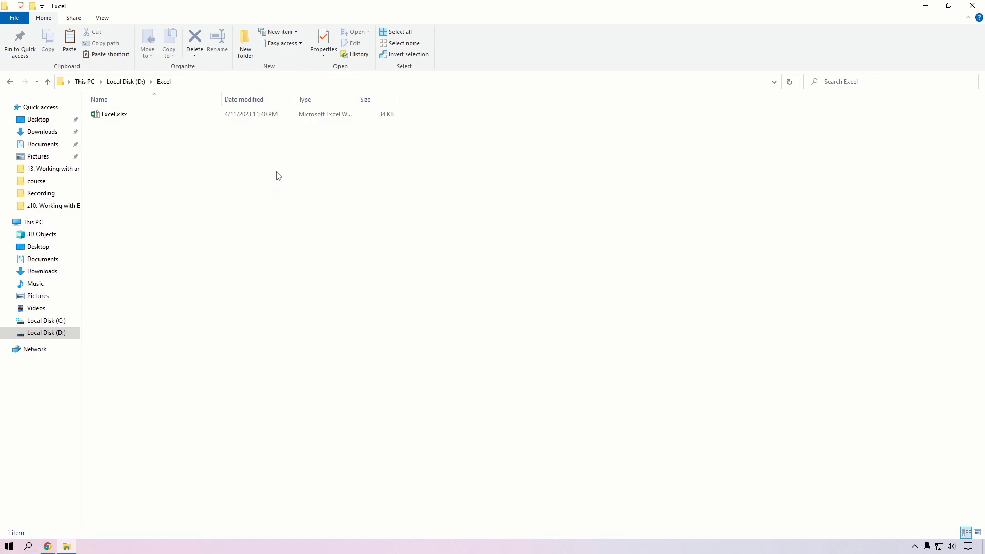
Create an Excel worksheet file named Student List in the Excel folder and open it in a maximized window.
right_click(274, 174)
mouse_move(223, 336)
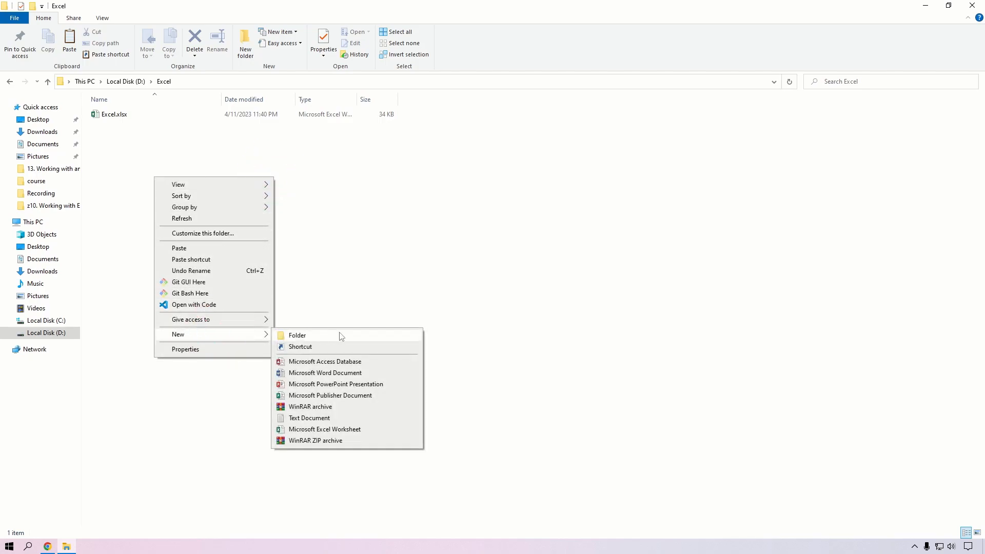
click(323, 429)
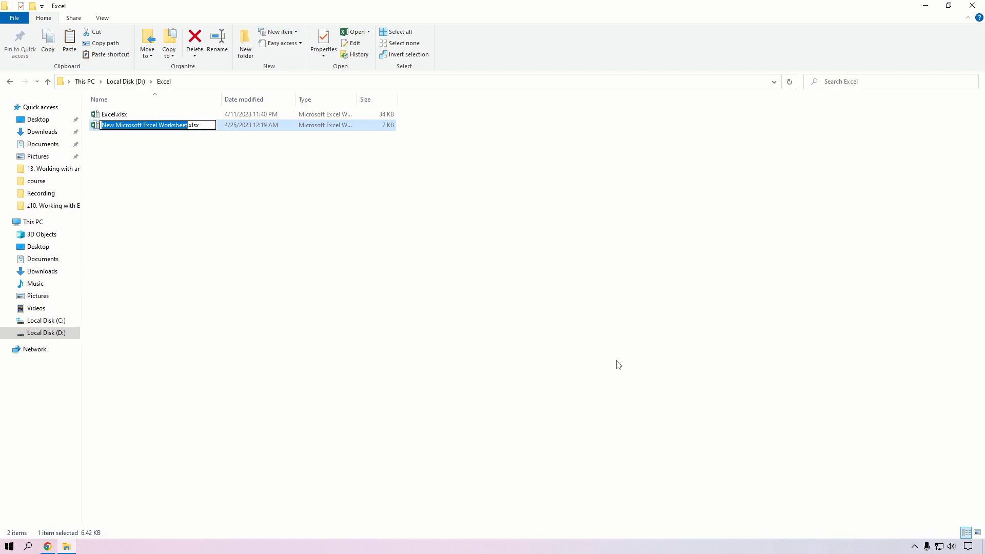
text(Student List)
key(Return)
key(Return)
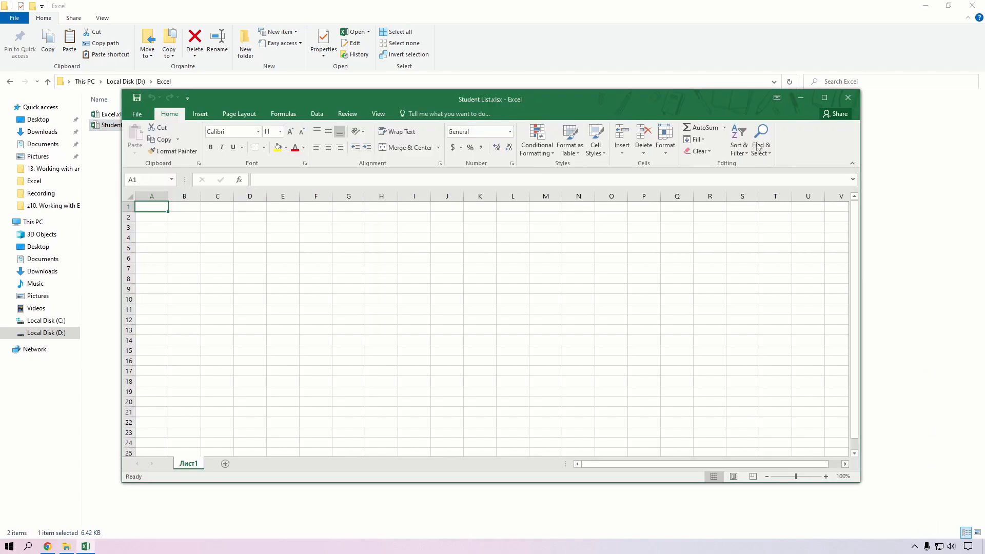
click(824, 98)
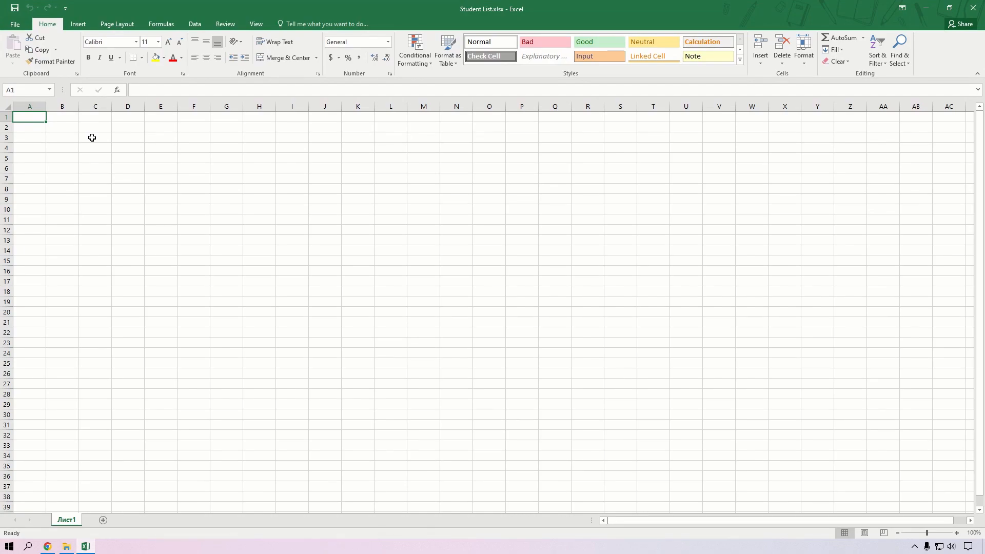
Enter the column headers Roll NO in A1 and First Name in B1.
text(Rool)
key(BackSpace)
key(BackSpace)
key(BackSpace)
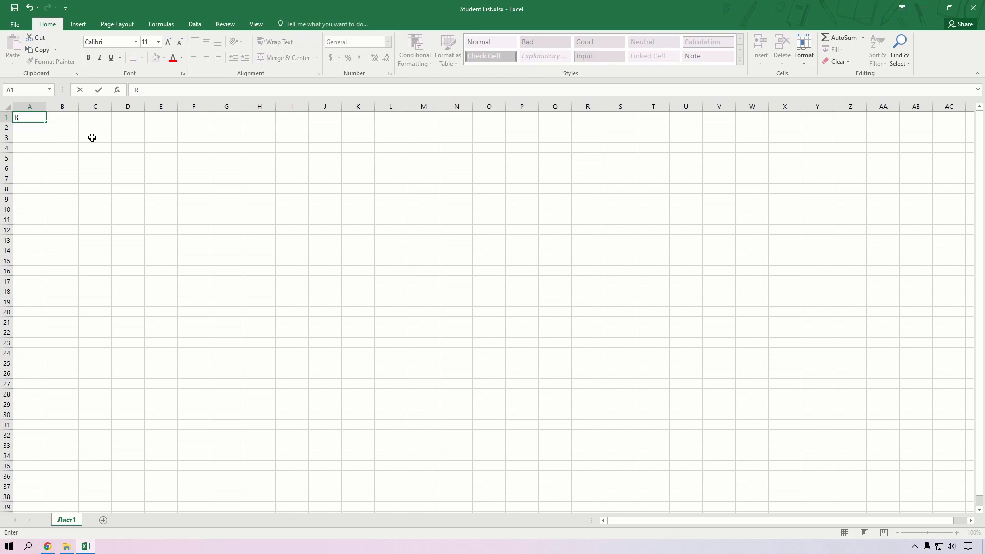
text(oll NO)
key(Tab)
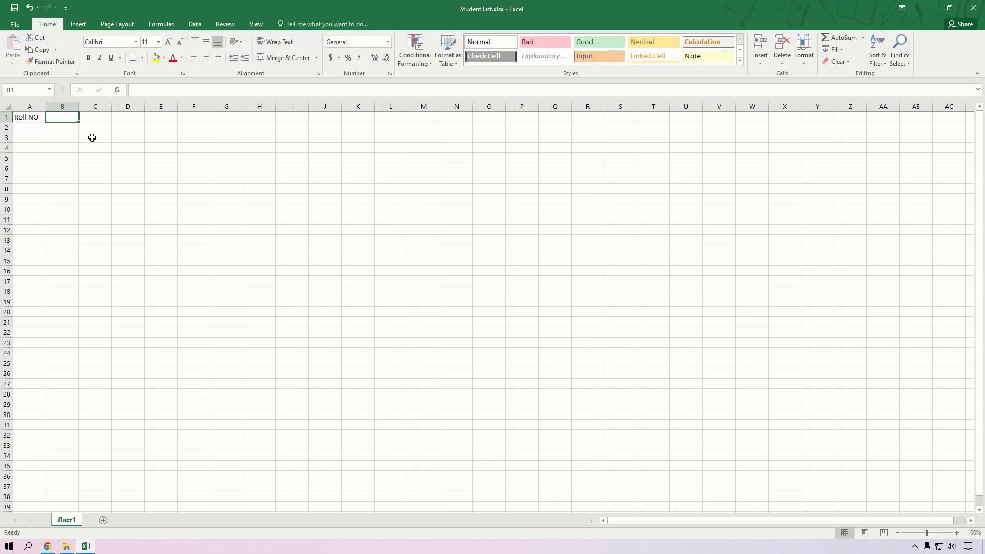
text(First)
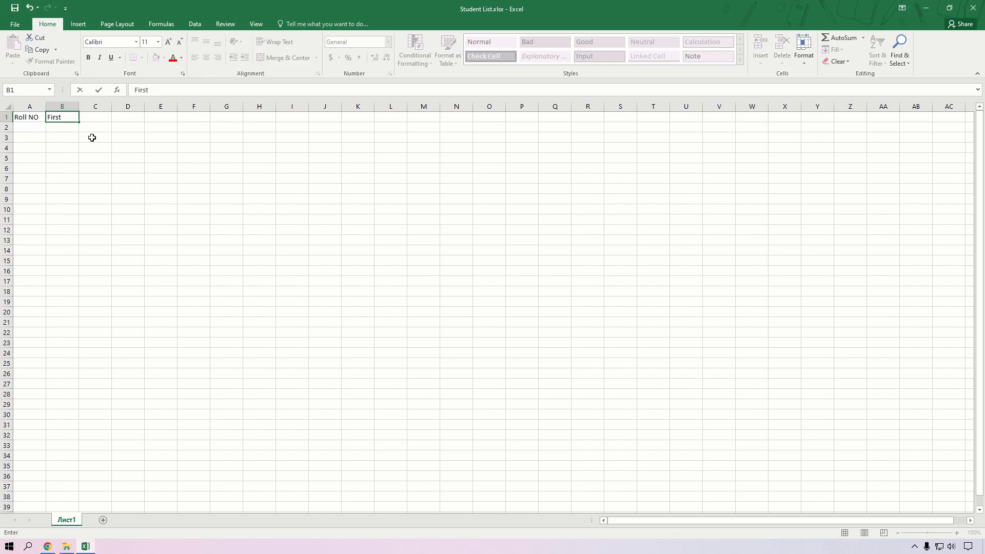
text( Name)
key(Tab)
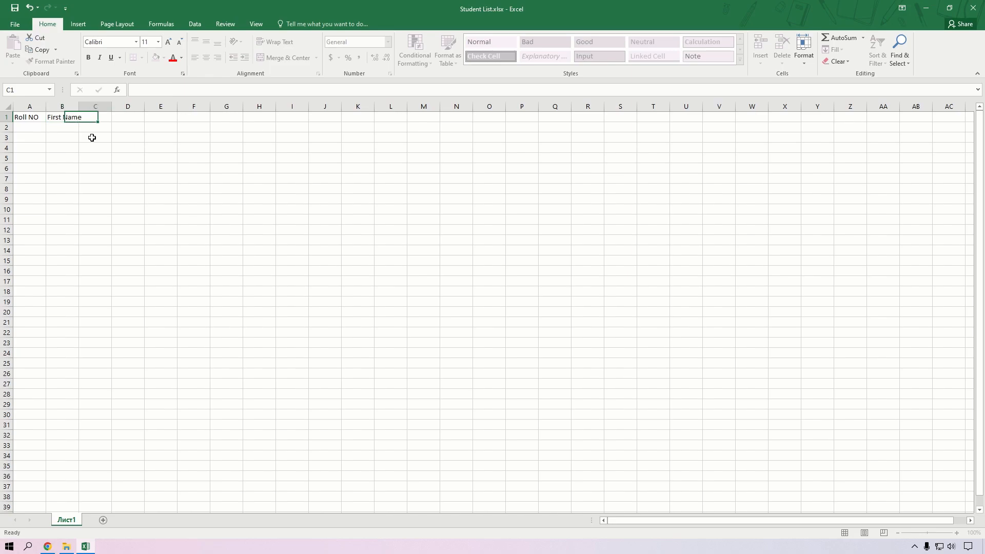
Add the column headers Last Name, Dept and E-mail in cells C1 to E1.
text(Last Name)
key(Tab)
text(Dept)
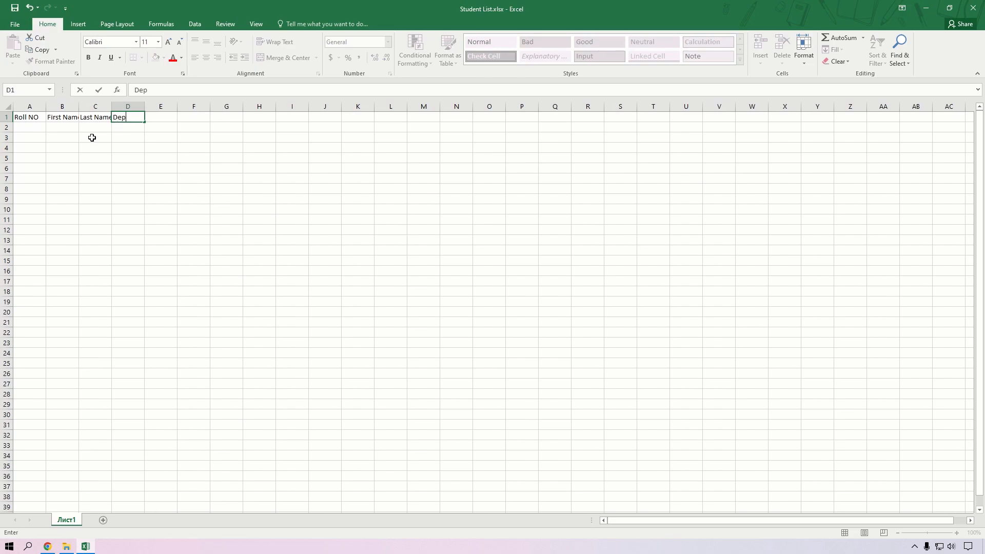
key(Tab)
text(E-mail)
key(Tab)
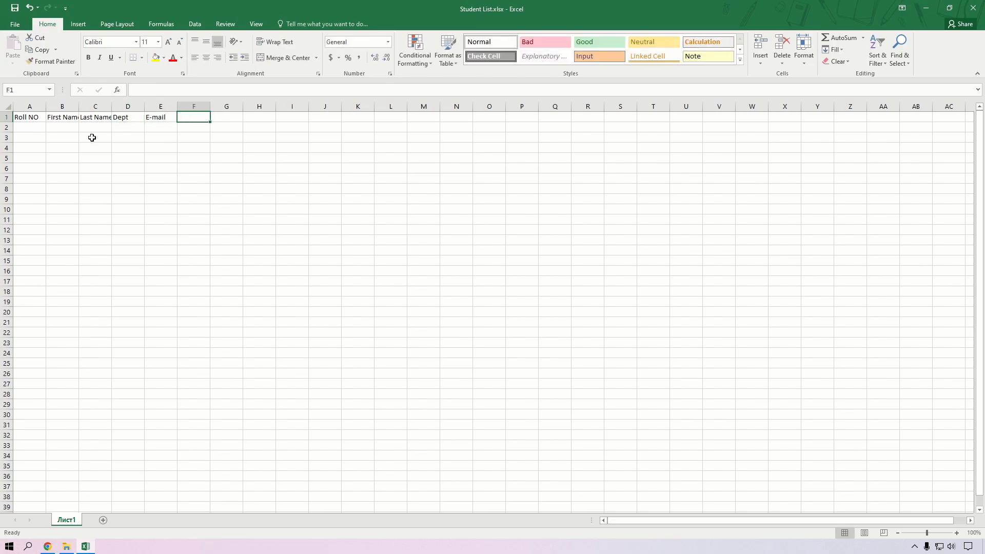
Complete the header row with Phone Ext, Location and Admission Date in cells F1 to H1.
text(Phone)
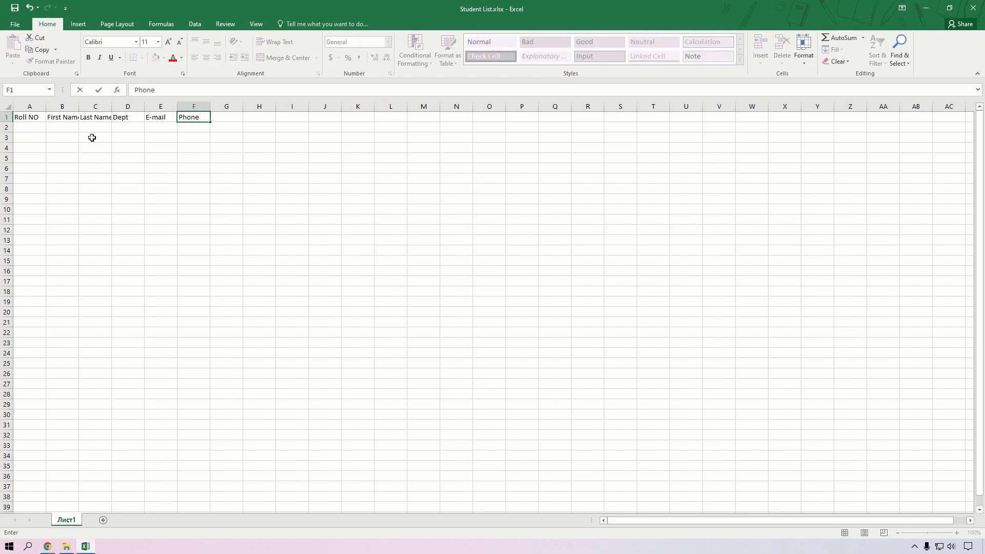
text( Ext)
key(Tab)
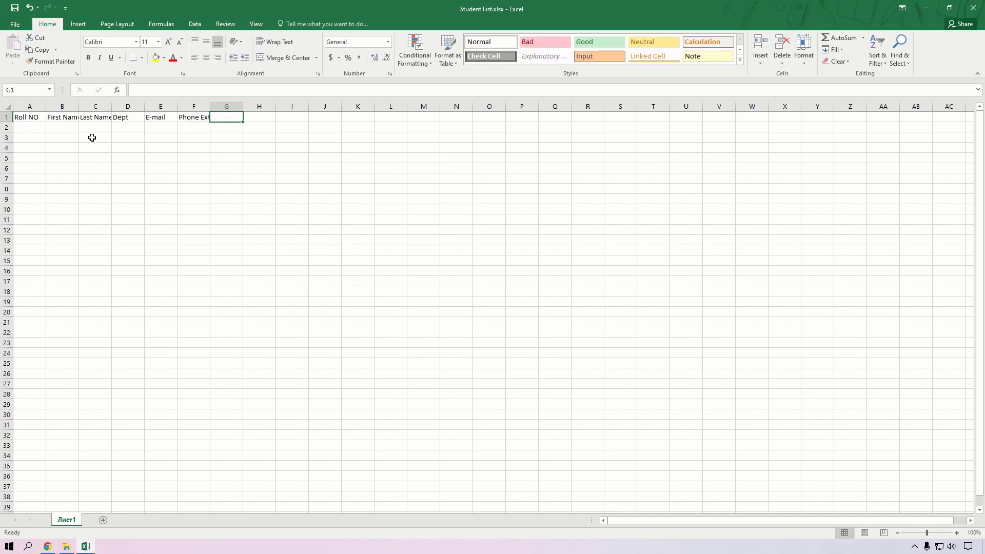
text(Location)
key(Tab)
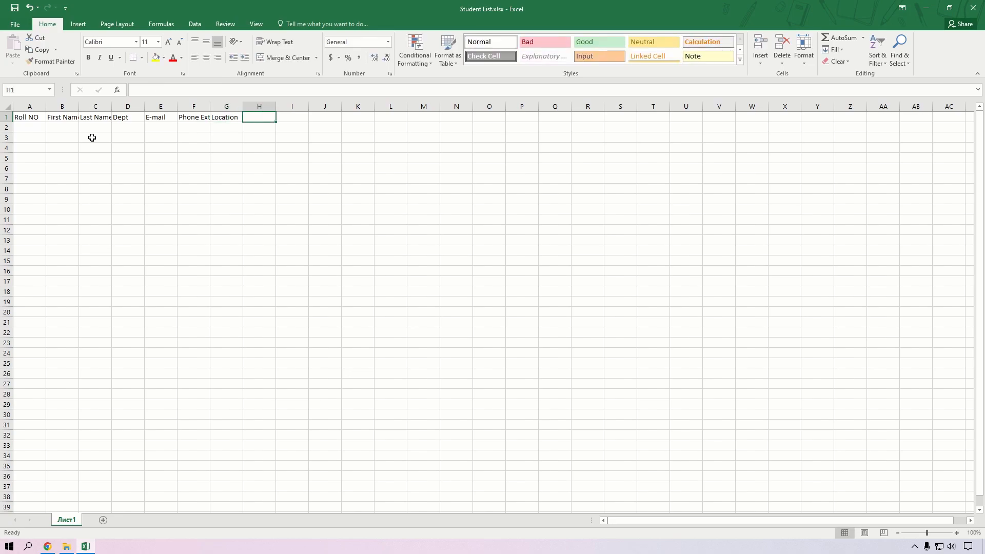
text(A)
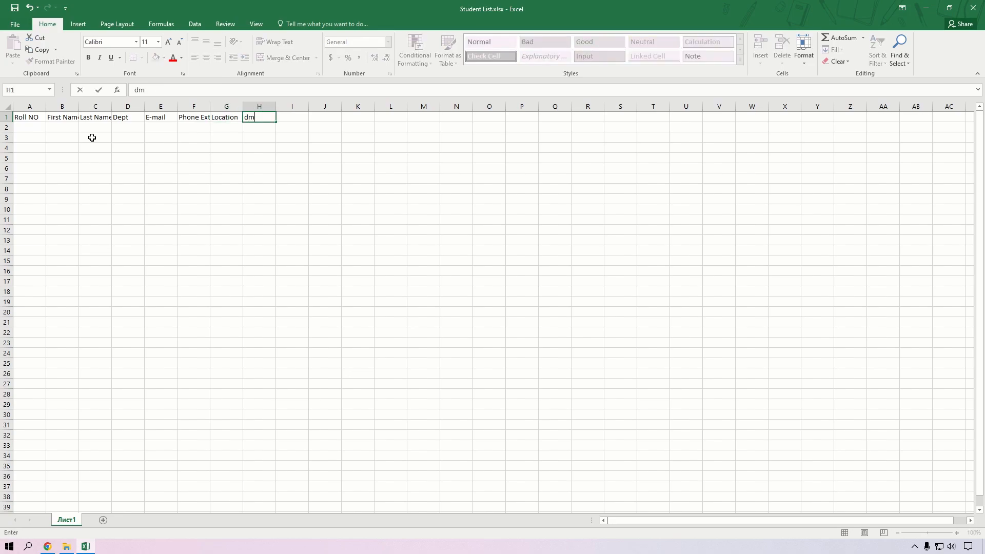
text(dmission Date)
key(ctrl+Return)
key(Return)
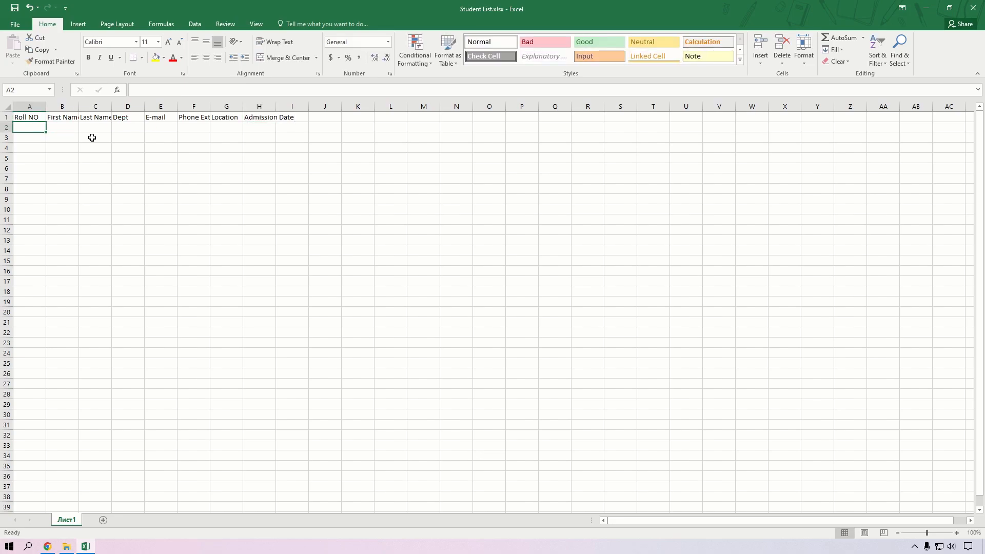
Fill in the first student's roll number, first name and last name in row 2, with HR as the department.
text(1814)
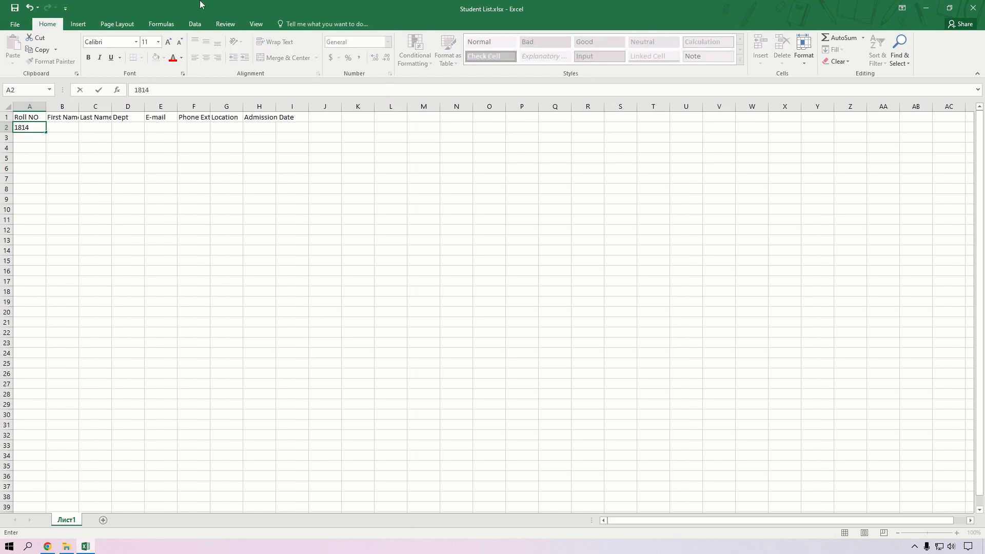
key(Tab)
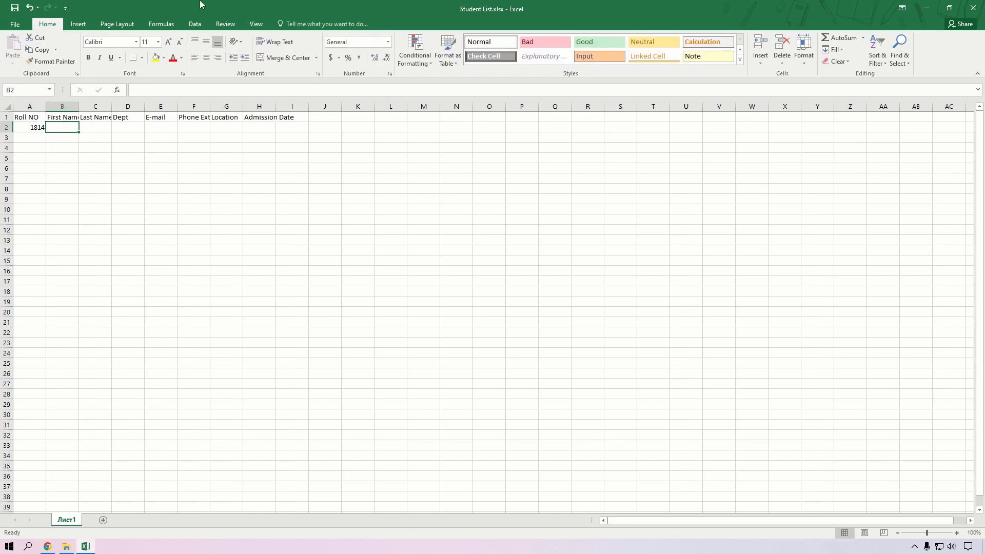
text(Al)
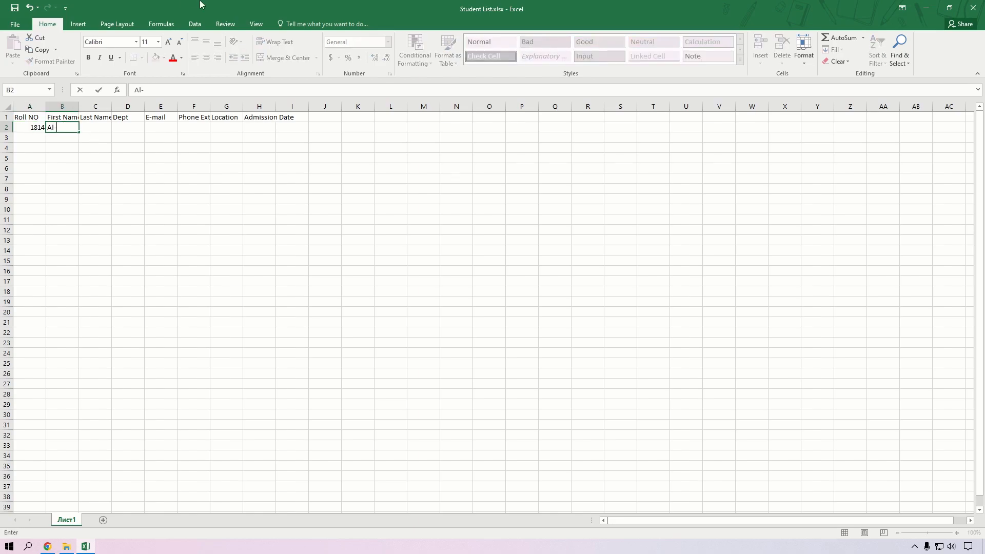
text(-Sabah)
key(Tab)
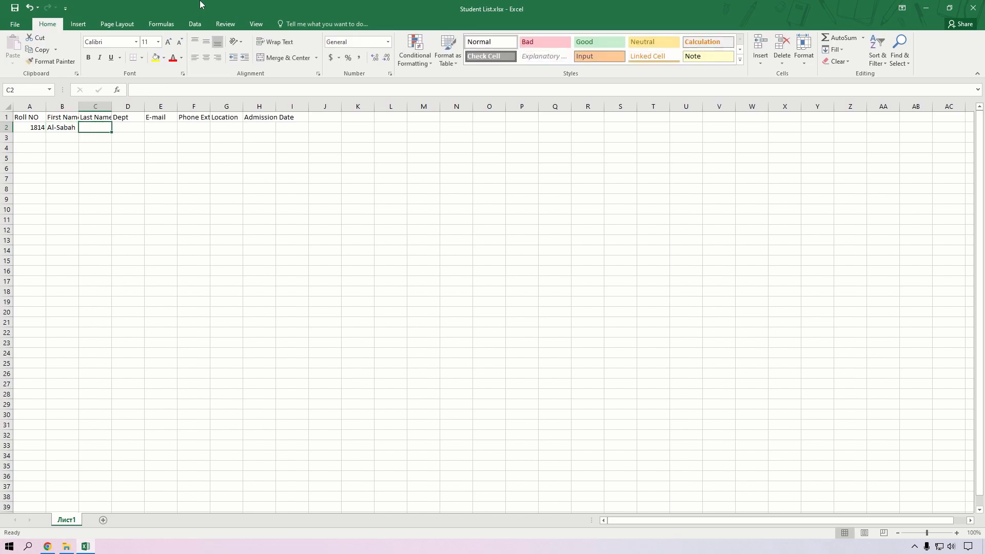
text(D)
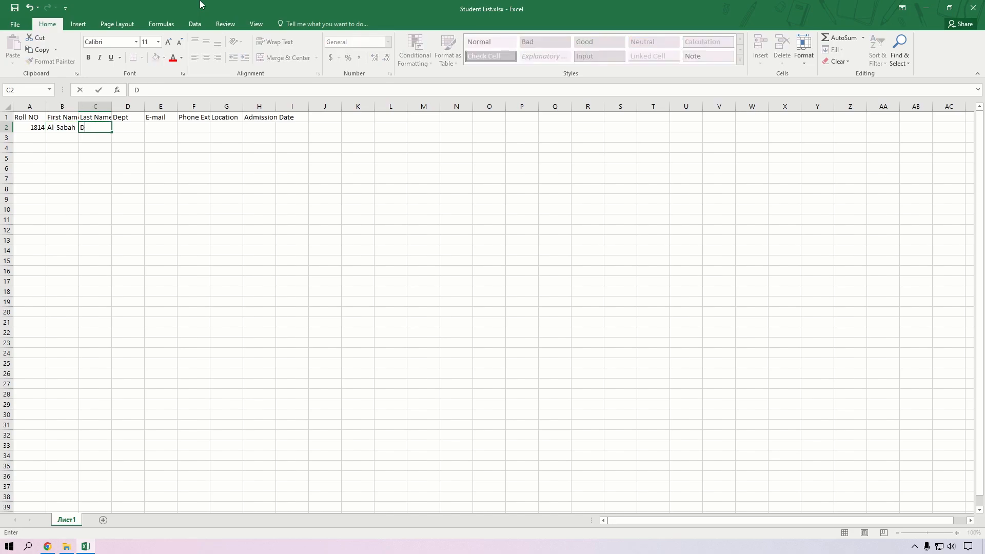
text(aoud)
key(Tab)
text(HR)
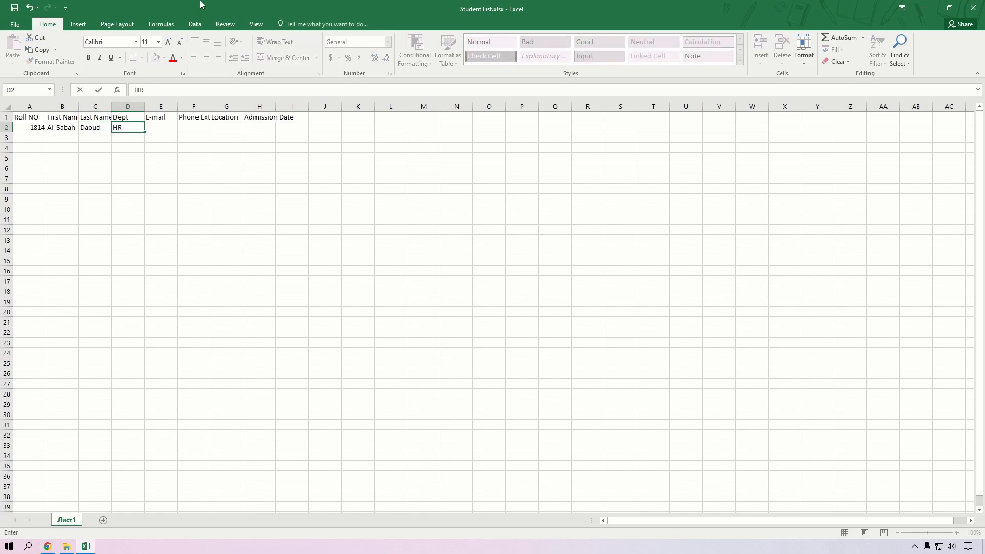
key(Tab)
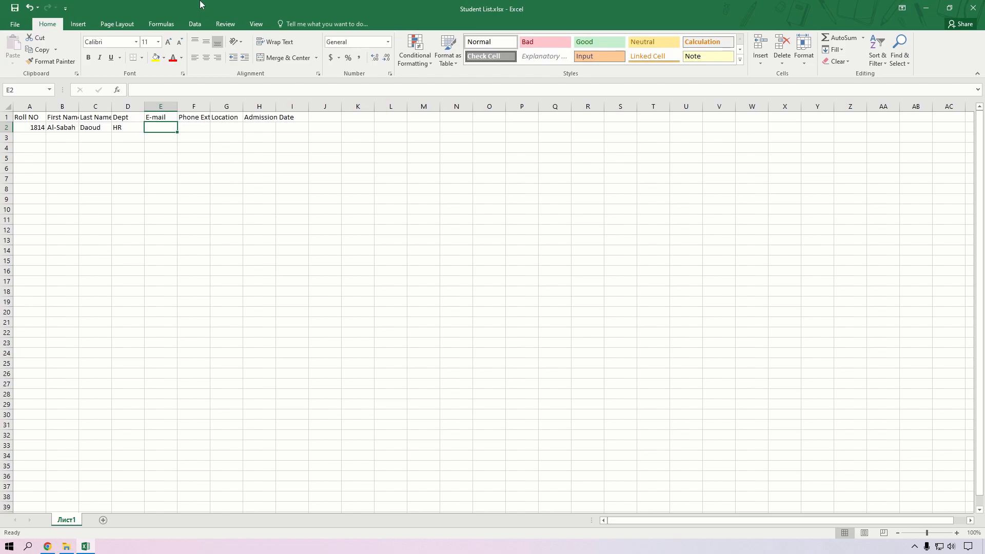
Fill in the first student's e-mail and phone extension in cells E2 and F2.
text(dao)
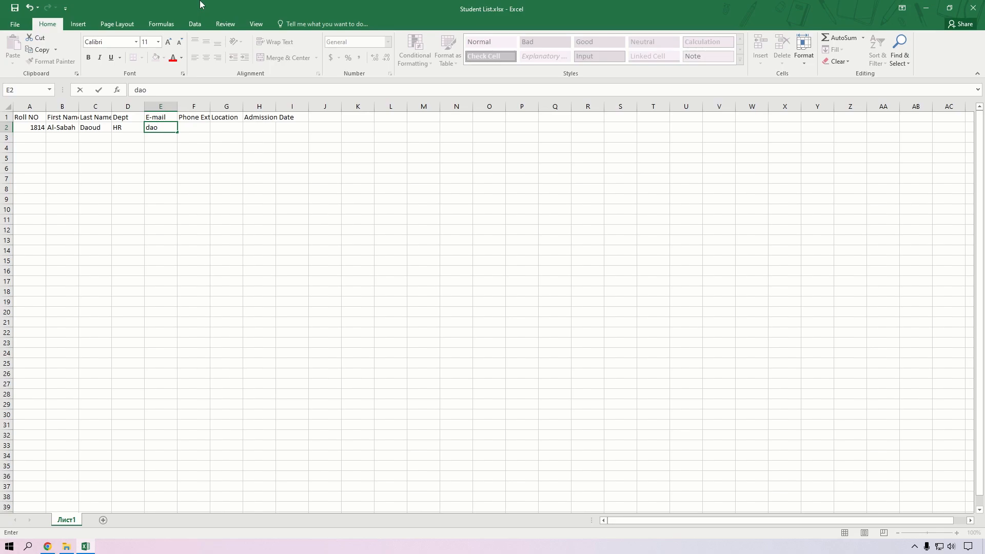
text(ud)
key(Tab)
text(103)
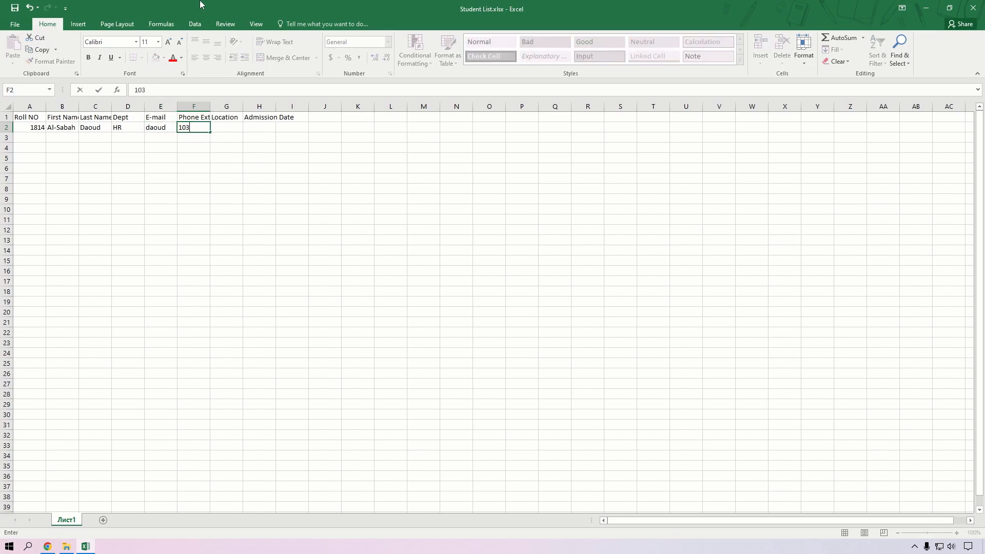
key(Tab)
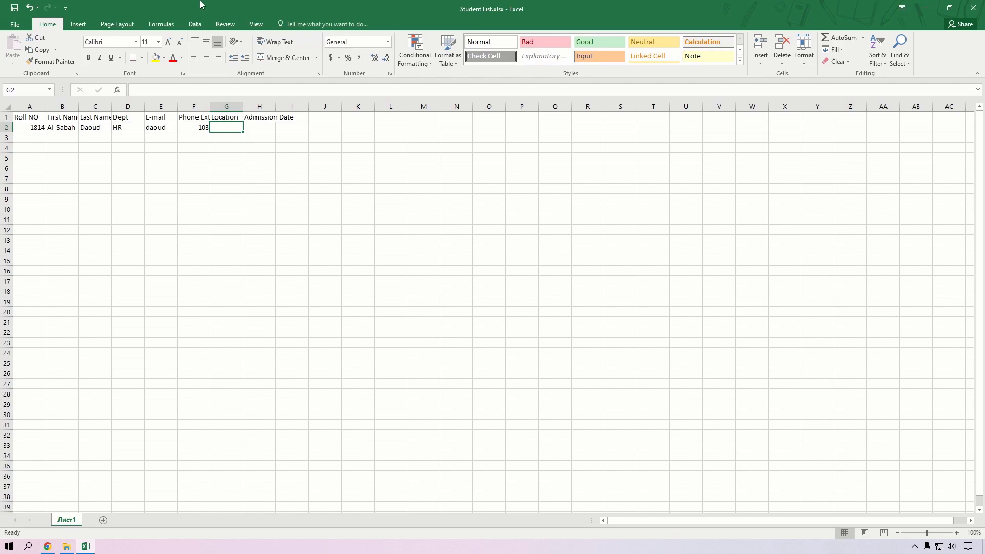
Set the first student's location to Building 3 and the admission date to 04-Mar-89 in row 2.
text(Bu)
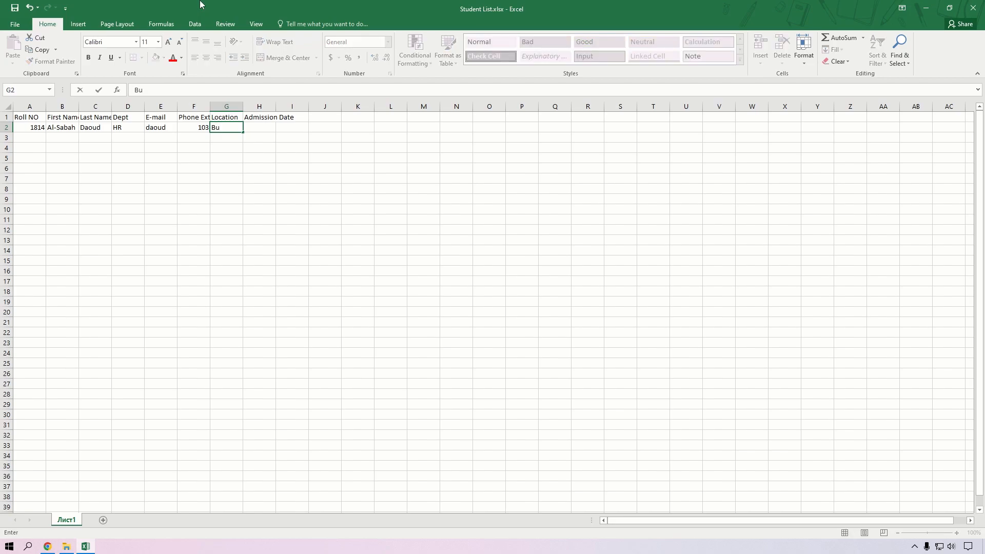
text(ildin)
text(in)
text(g 3)
key(Tab)
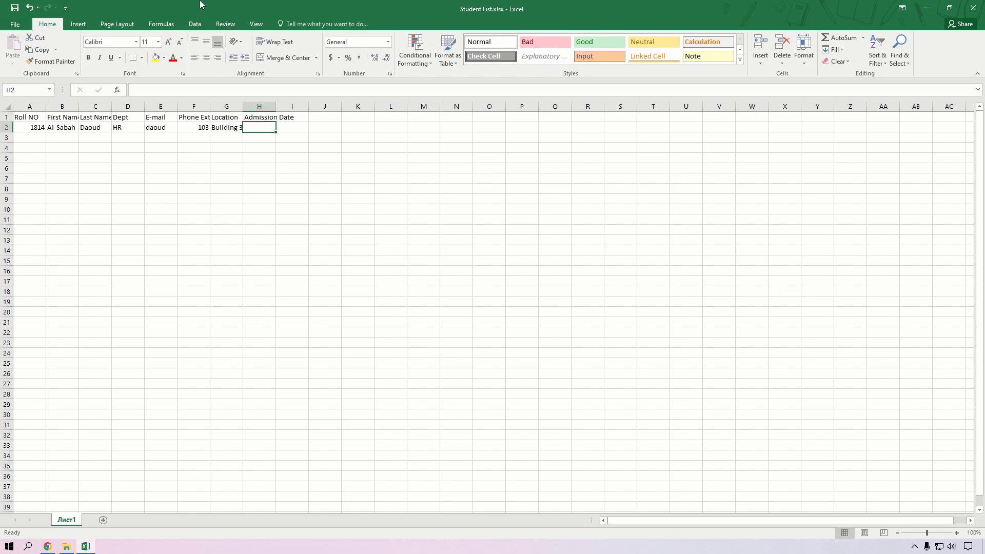
text(04-)
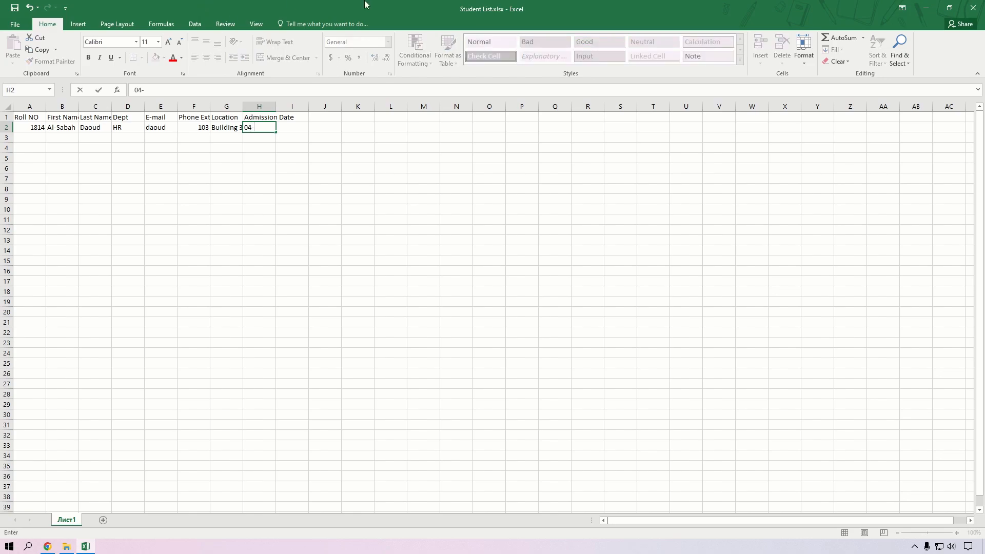
text(Mar-89)
key(Return)
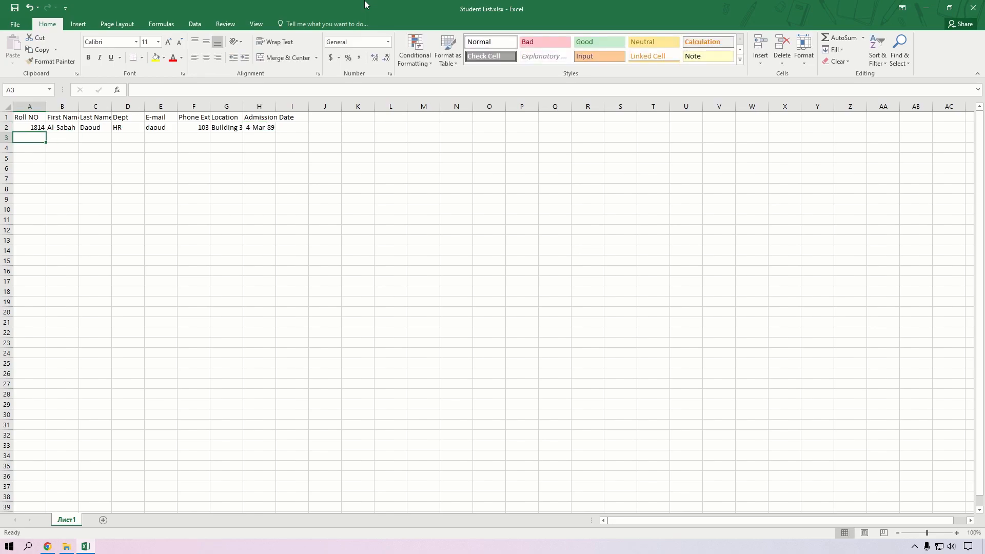
Adjust the widths of columns A to H so that every header and entry fits.
double_click(45, 106)
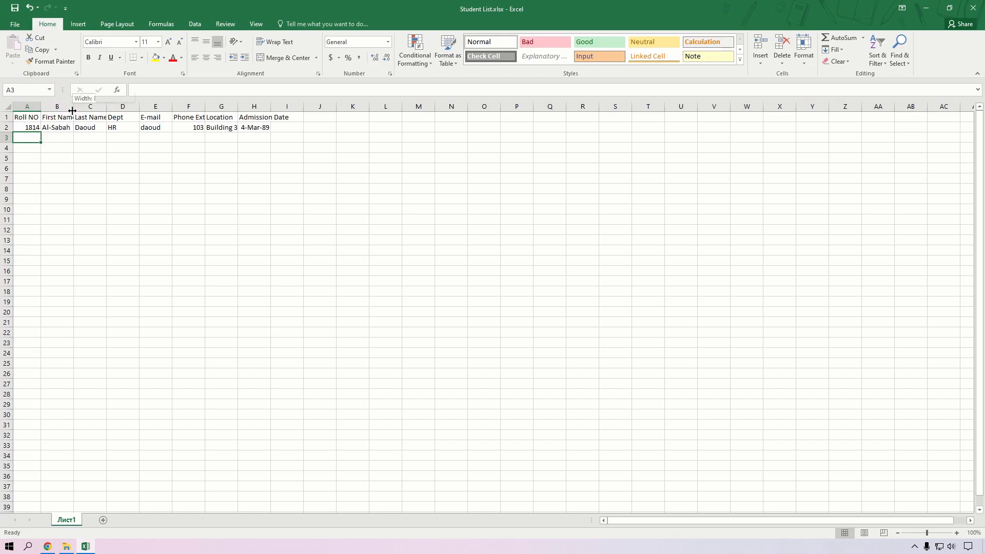
drag(106, 109, 107, 109)
double_click(106, 108)
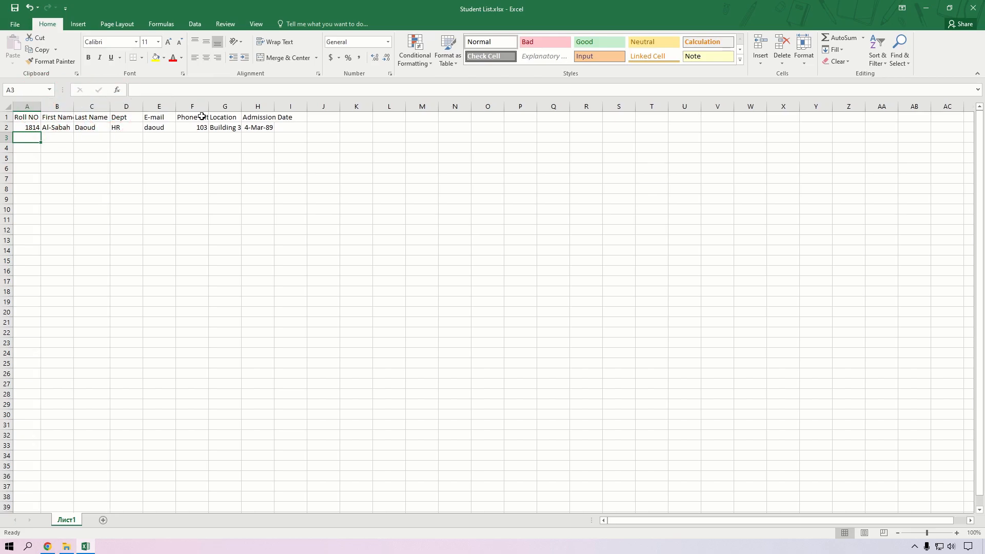
drag(43, 108, 102, 105)
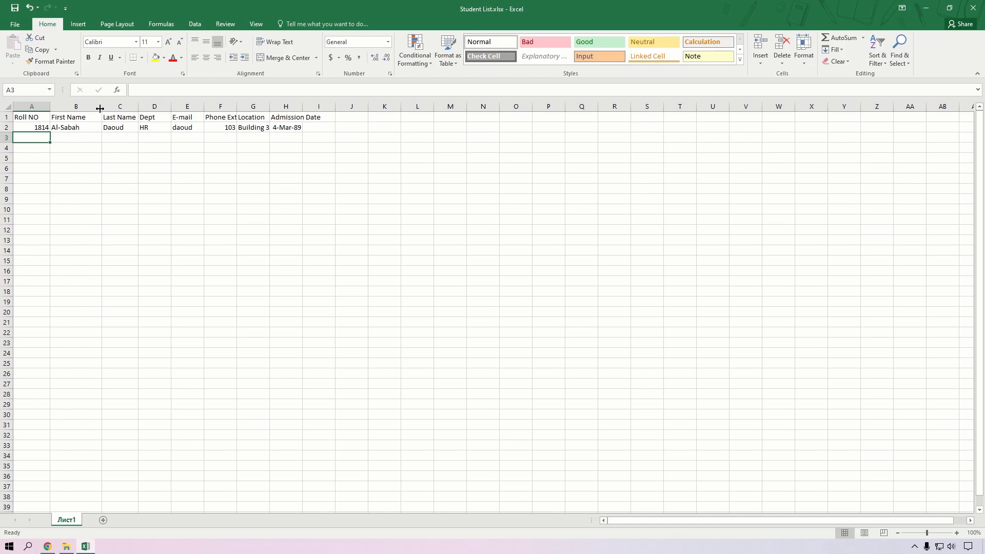
click(76, 115)
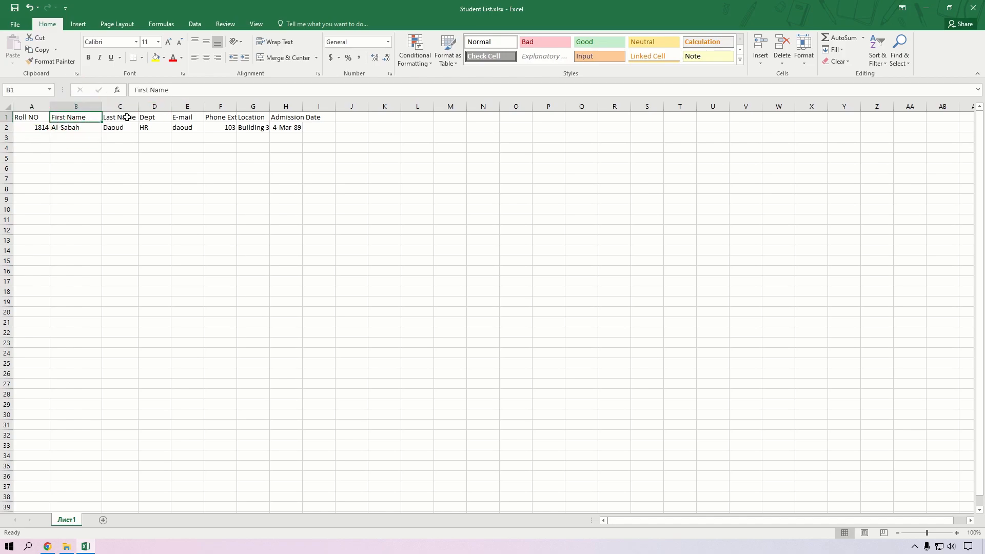
drag(139, 106, 350, 106)
double_click(350, 107)
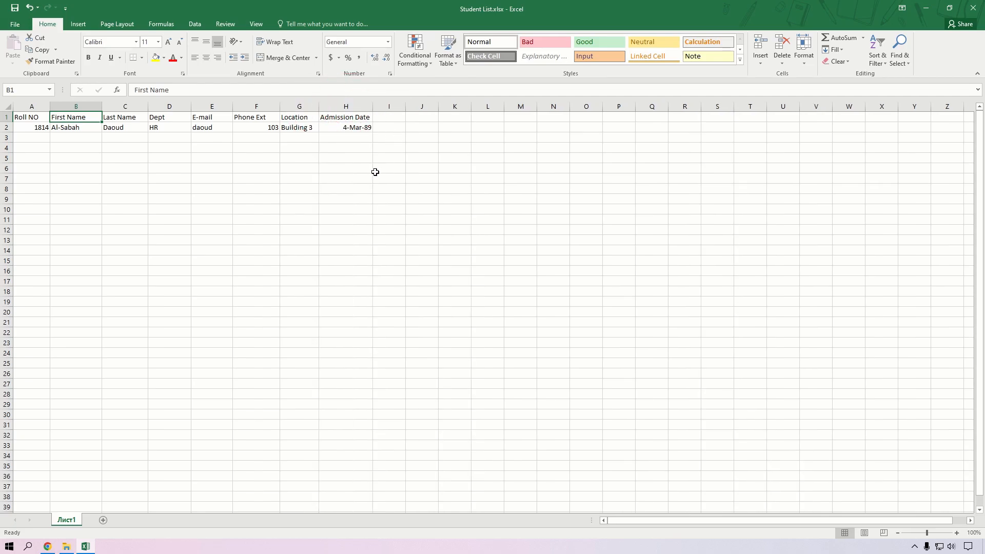
Center the contents of cells A1:H27 vertically and horizontally.
drag(28, 117, 349, 387)
click(206, 56)
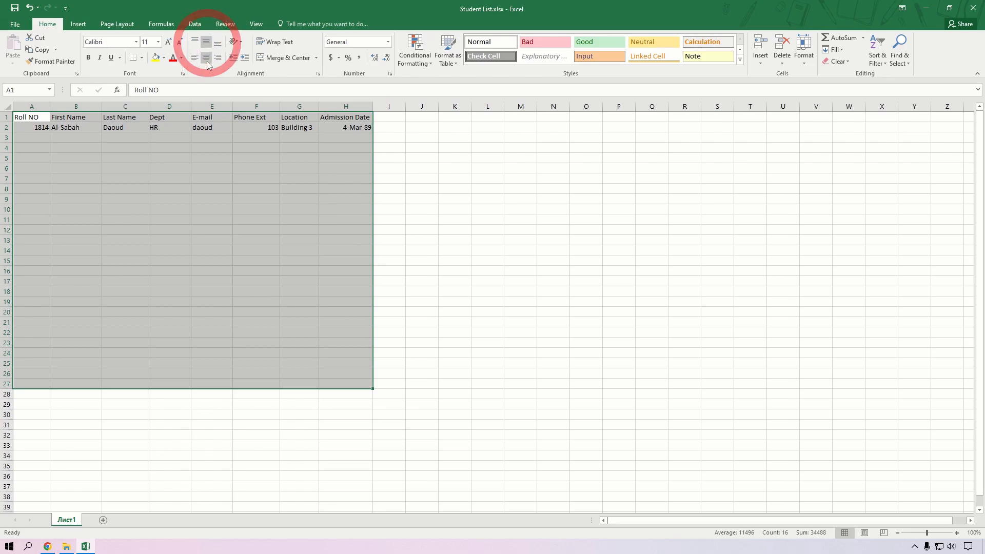
Make the column headers in cells A1:H1 bold.
click(242, 191)
drag(26, 117, 367, 117)
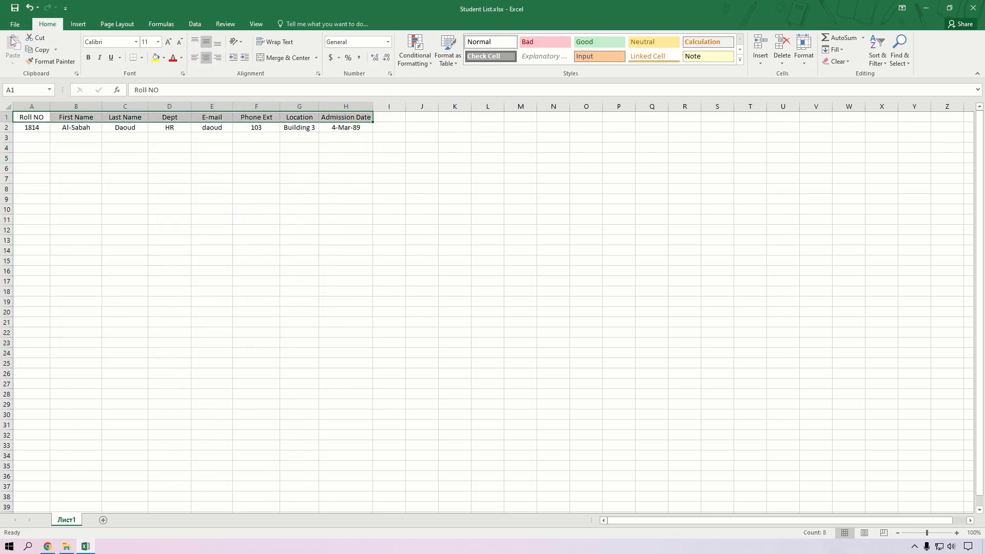
click(88, 57)
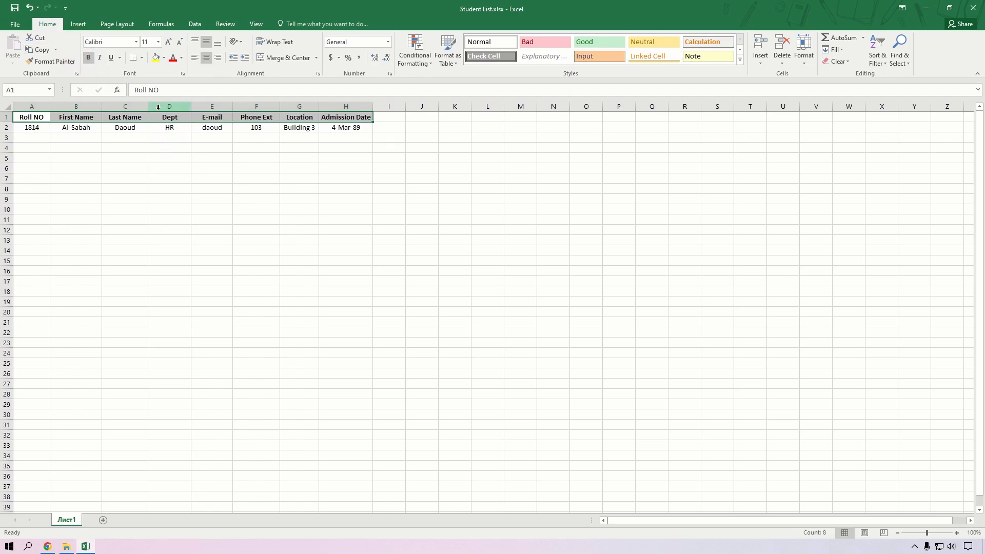
Fill the header cells A1:H1 with Blue, Accent 5, Darker 50% and set their font color to white.
click(163, 58)
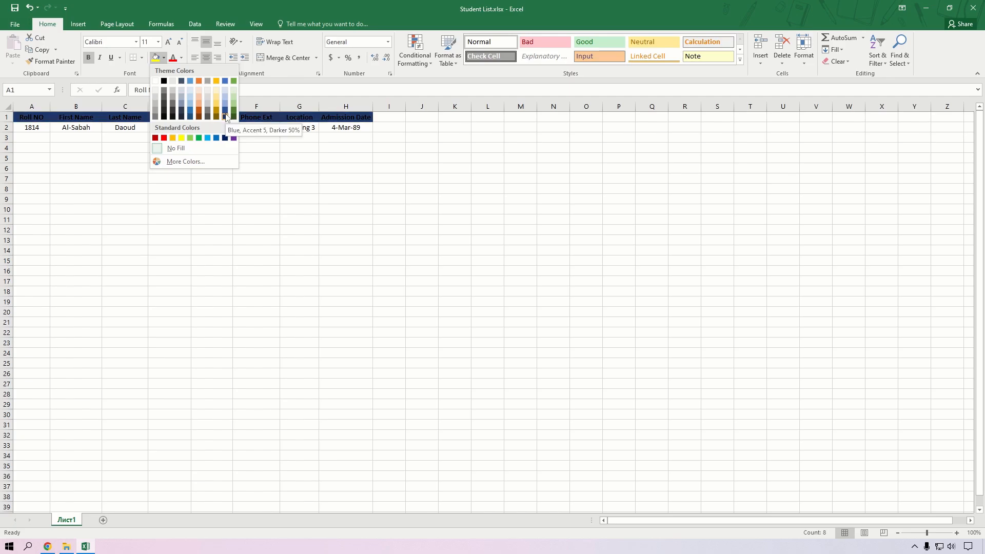
click(226, 116)
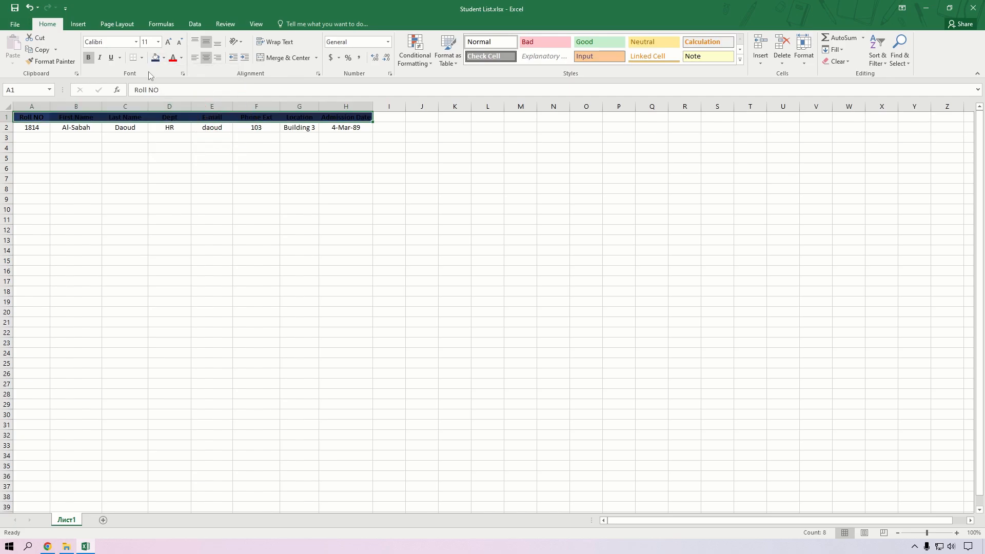
click(181, 58)
click(180, 93)
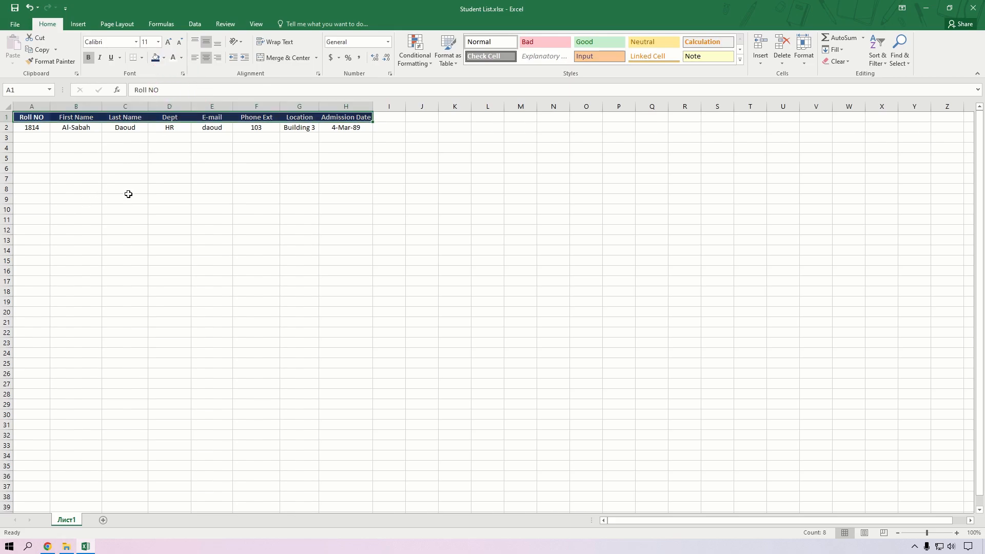
Apply a thick bottom border to the header cells A1:H1.
ctrl+scroll(213, 217, up, 11)
ctrl+scroll(227, 230, down, 2)
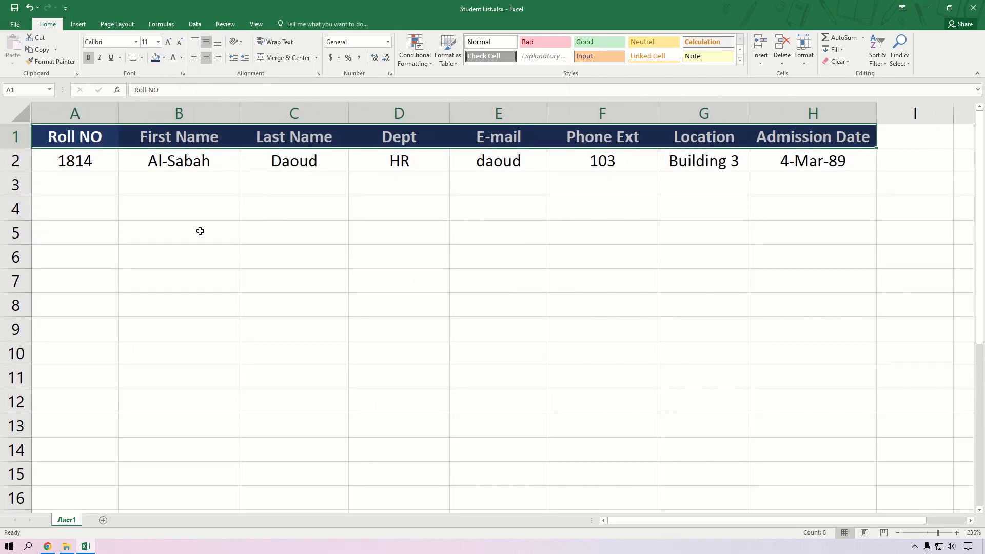
click(253, 215)
drag(97, 146, 867, 136)
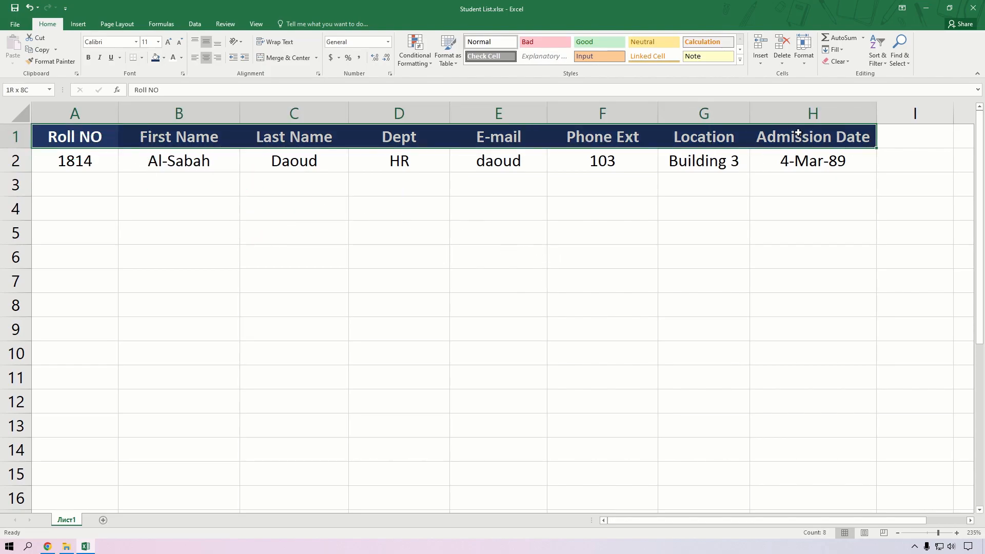
click(142, 58)
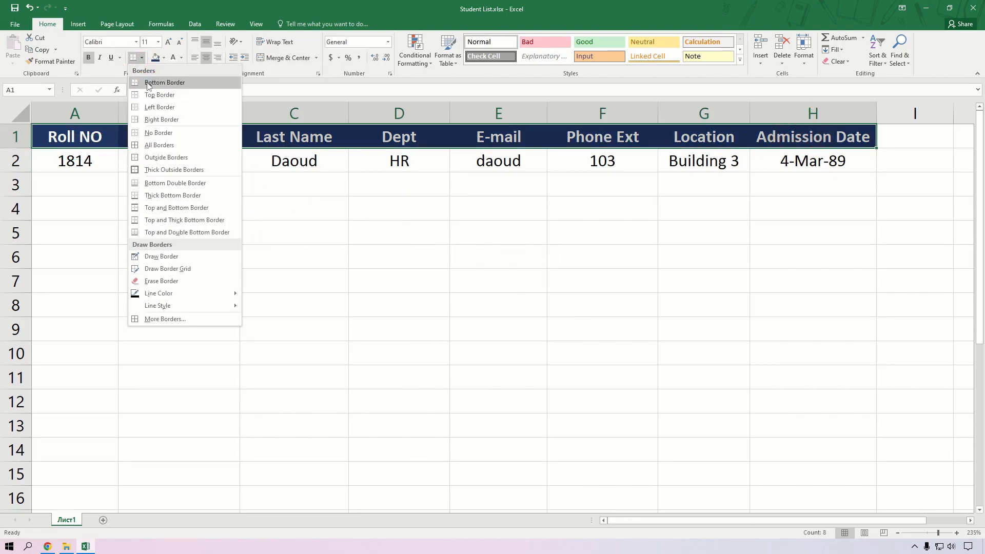
click(194, 196)
click(278, 223)
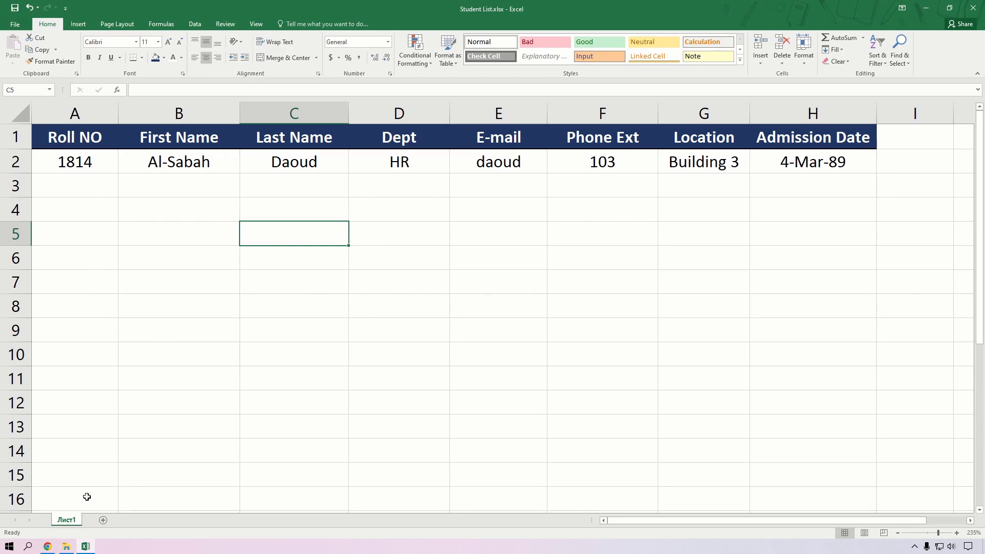
Rename the worksheet to Student Records.
double_click(68, 520)
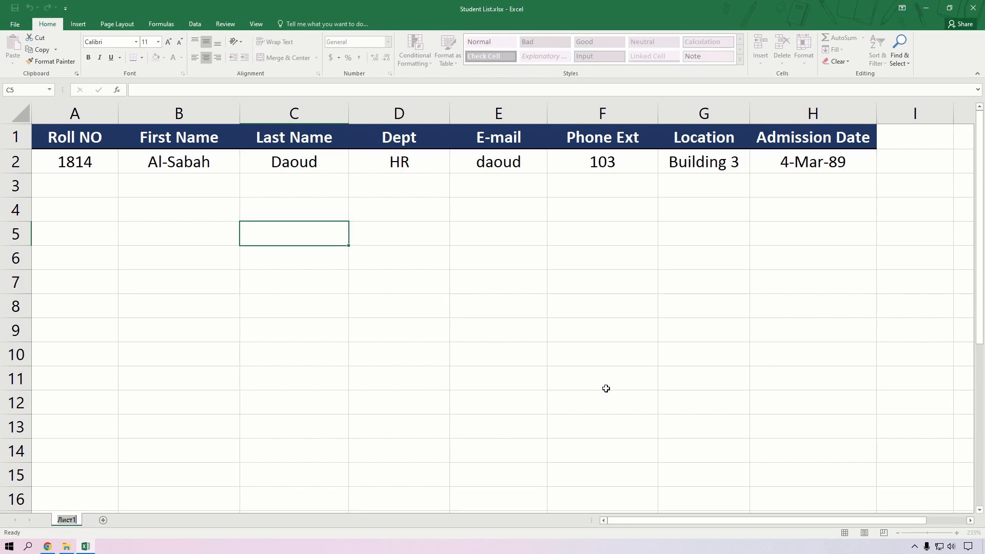
text(Student Records)
key(Return)
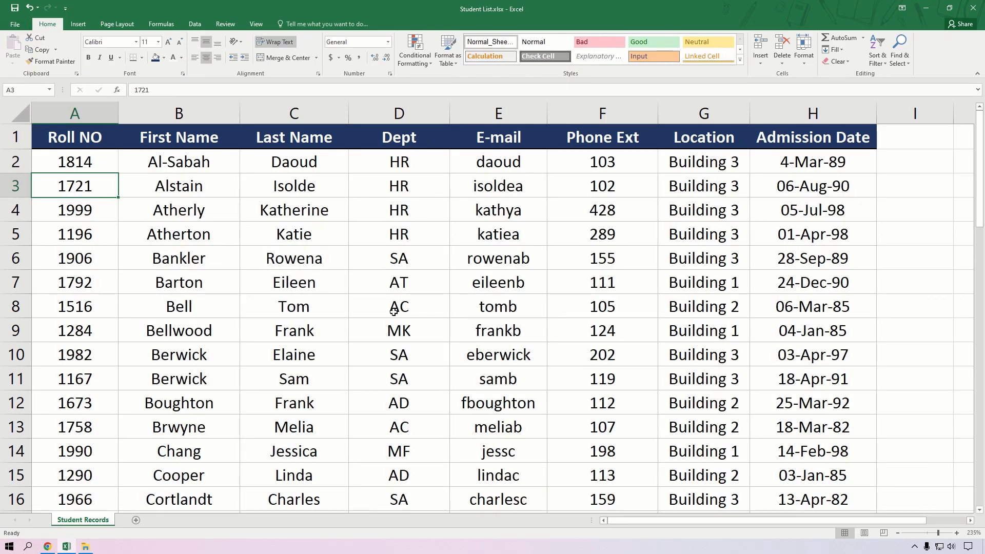
Look through the student records from the header row down to the last entry in row 54.
scroll(398, 310, down, 20)
scroll(88, 273, up, 9)
scroll(353, 385, up, 12)
scroll(175, 344, down, 4)
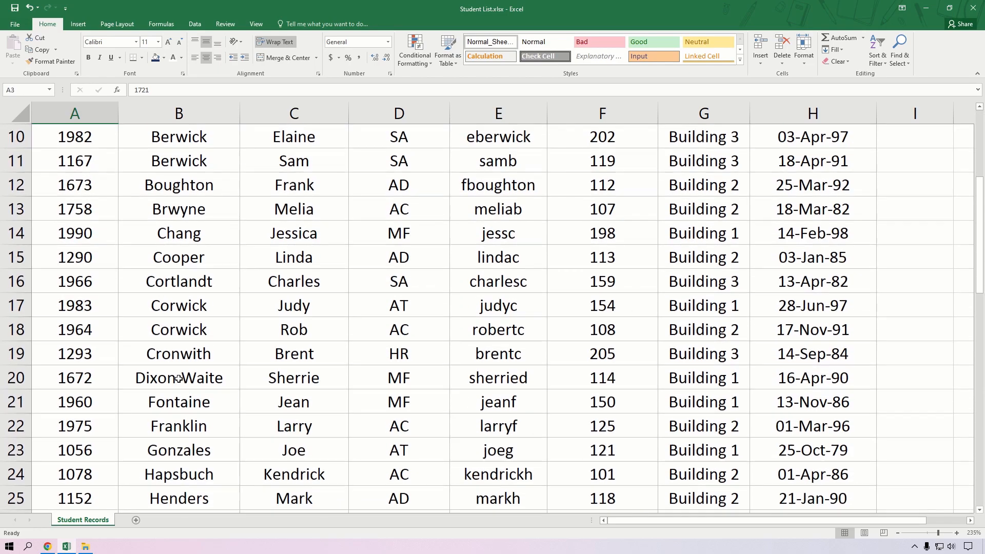
scroll(180, 354, down, 3)
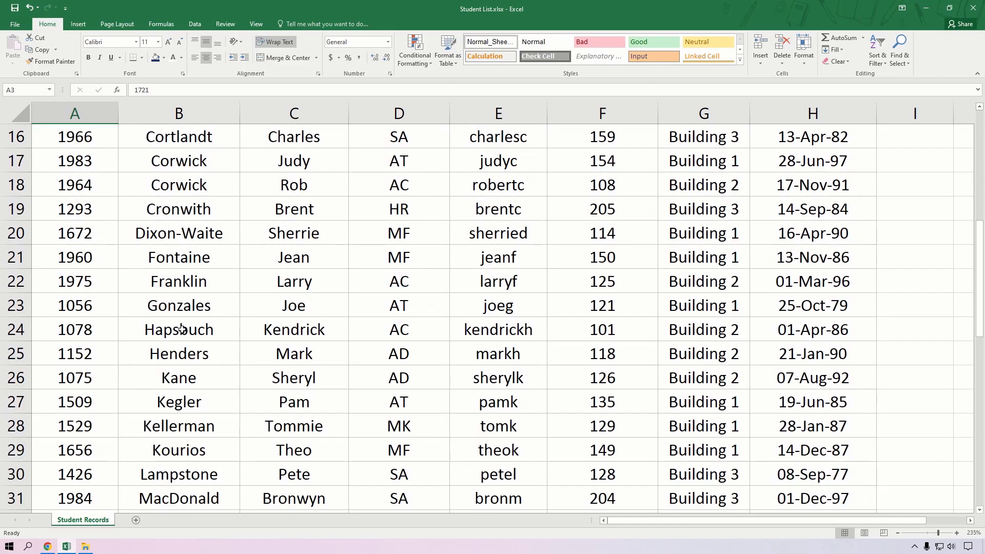
scroll(180, 349, down, 7)
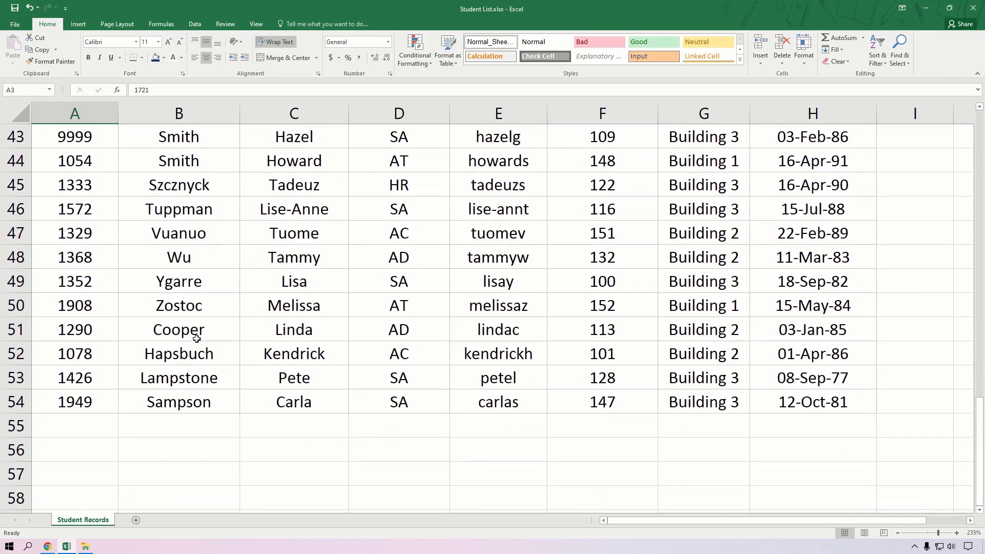
click(180, 331)
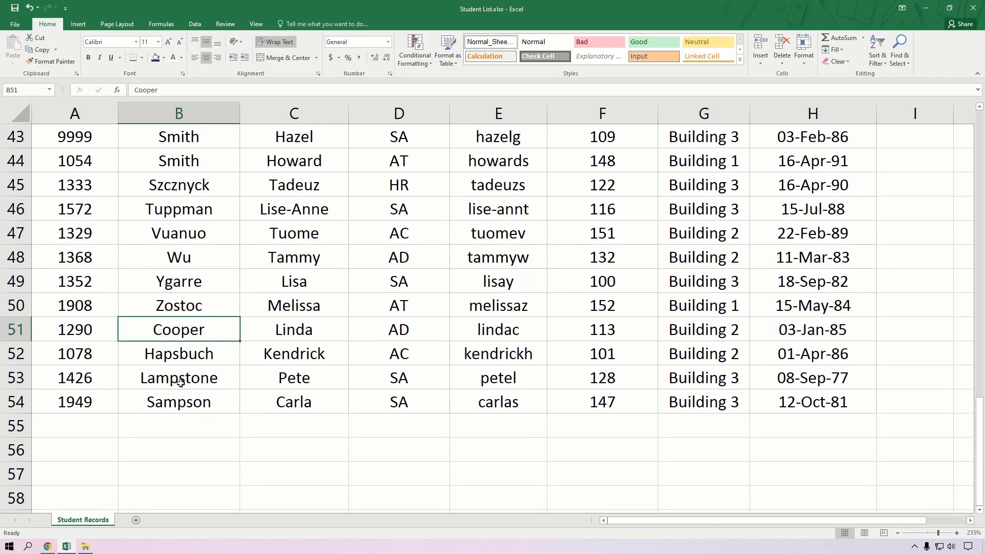
scroll(317, 253, up, 14)
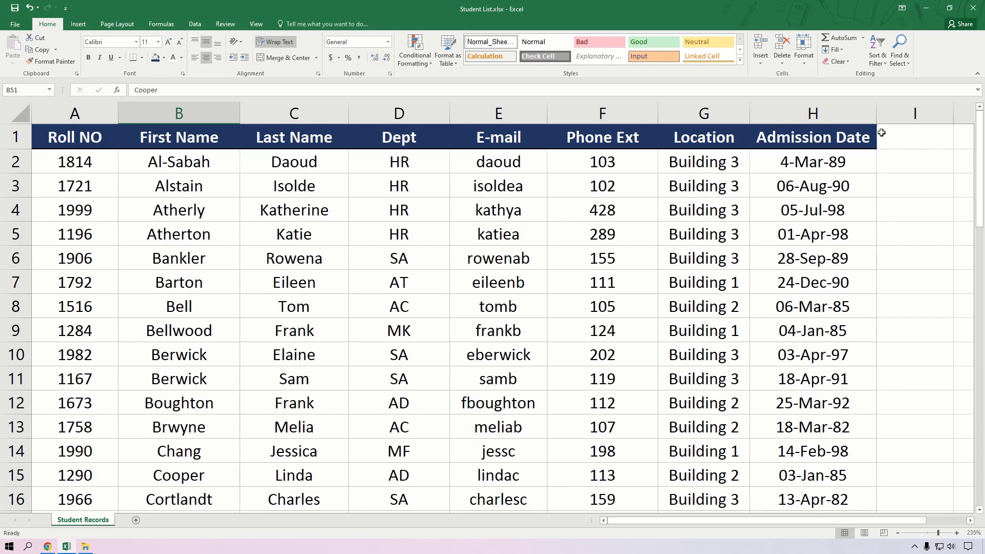
Check the Admission Date and Dept columns and look over the records for blank rows or gaps.
click(830, 164)
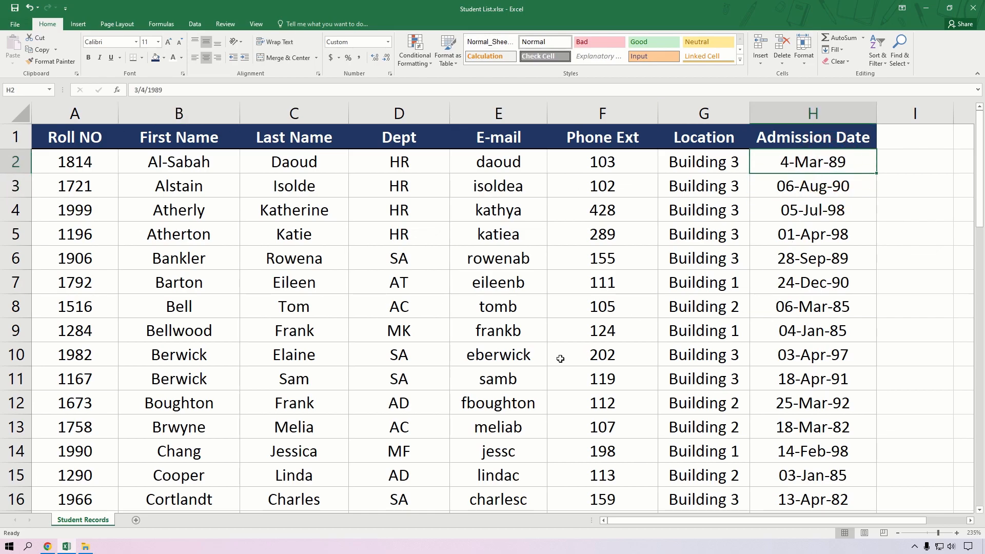
click(375, 255)
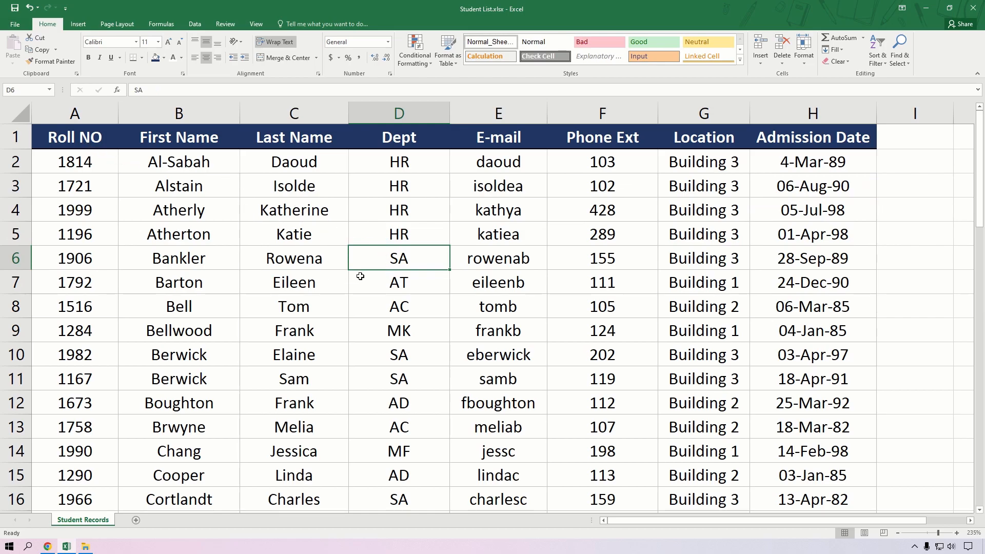
scroll(410, 300, down, 1)
scroll(409, 300, down, 1)
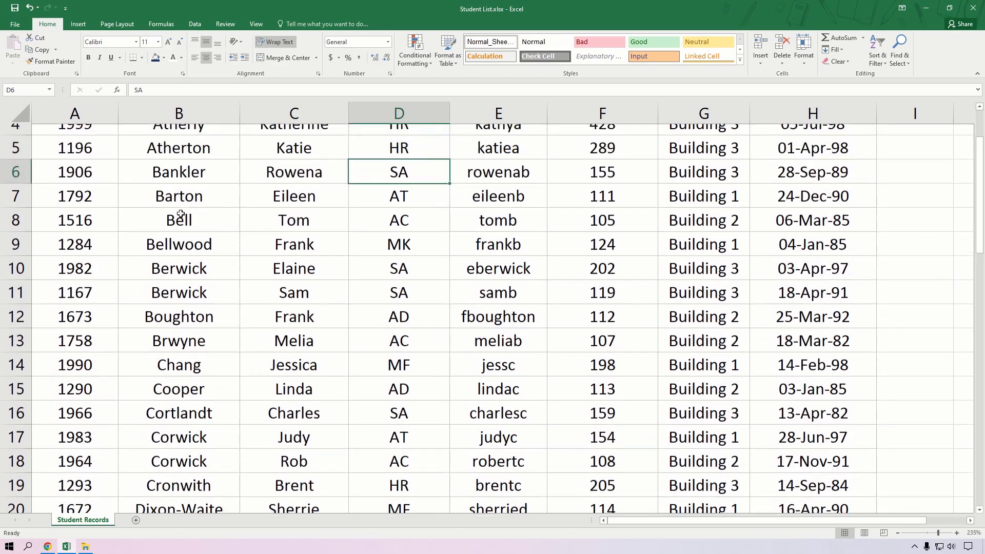
scroll(571, 244, up, 2)
scroll(699, 390, down, 6)
scroll(593, 287, down, 10)
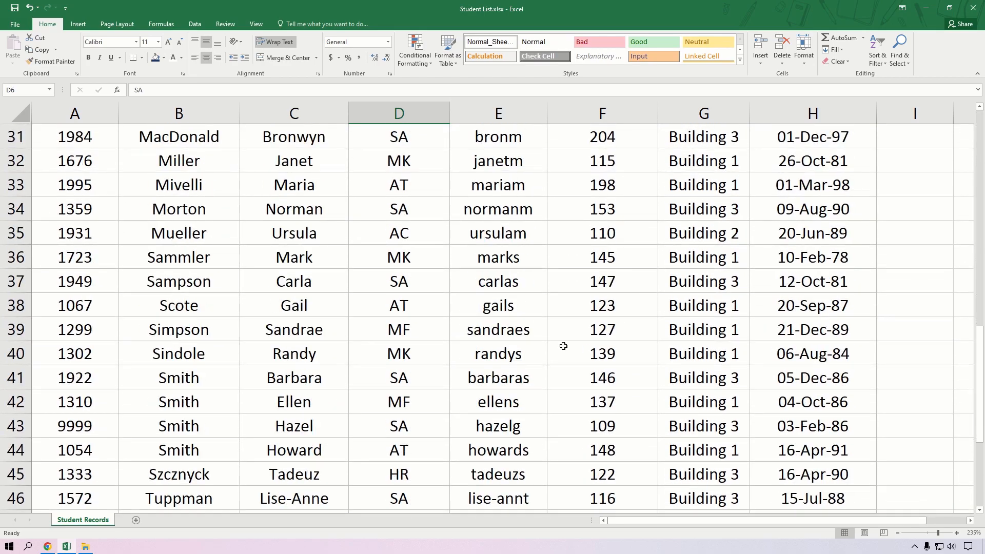
scroll(564, 292, up, 10)
scroll(571, 290, up, 2)
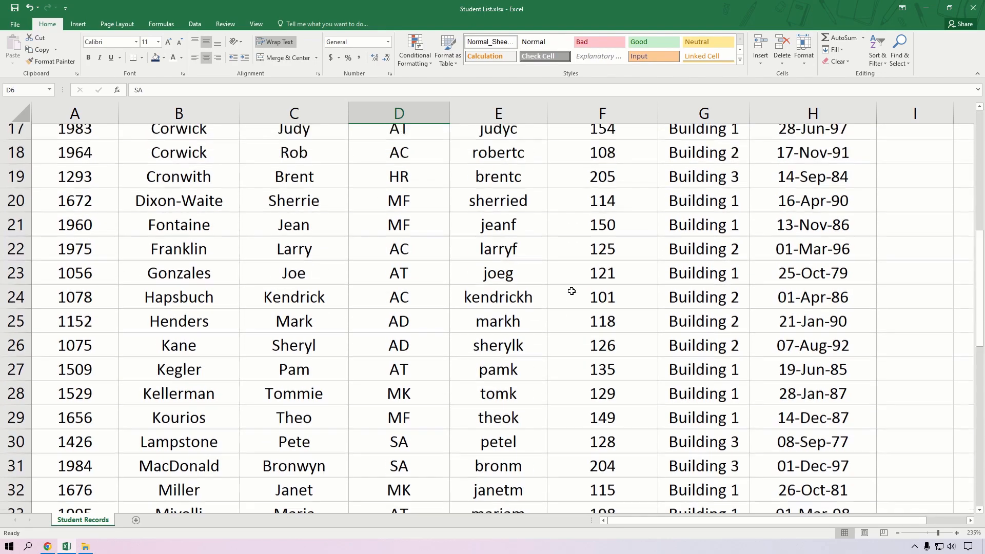
scroll(573, 290, down, 4)
scroll(573, 290, up, 4)
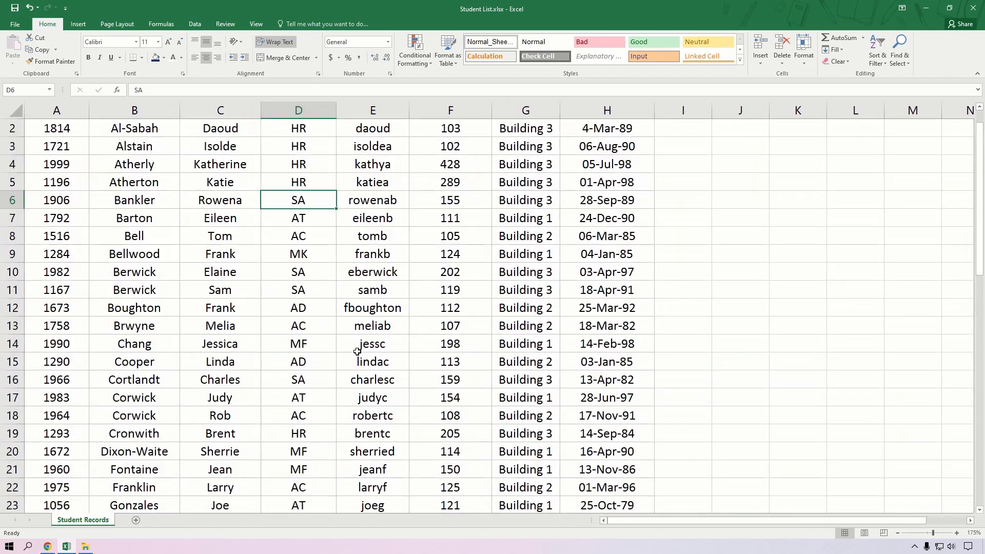
Clear the contents of the student record in cells A8:H8.
drag(47, 257, 613, 256)
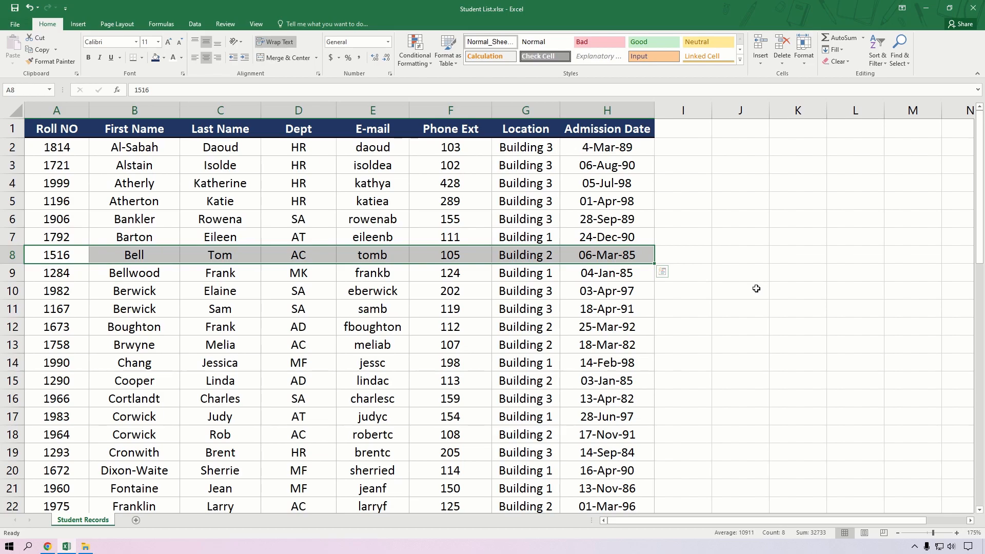
key(Delete)
click(534, 332)
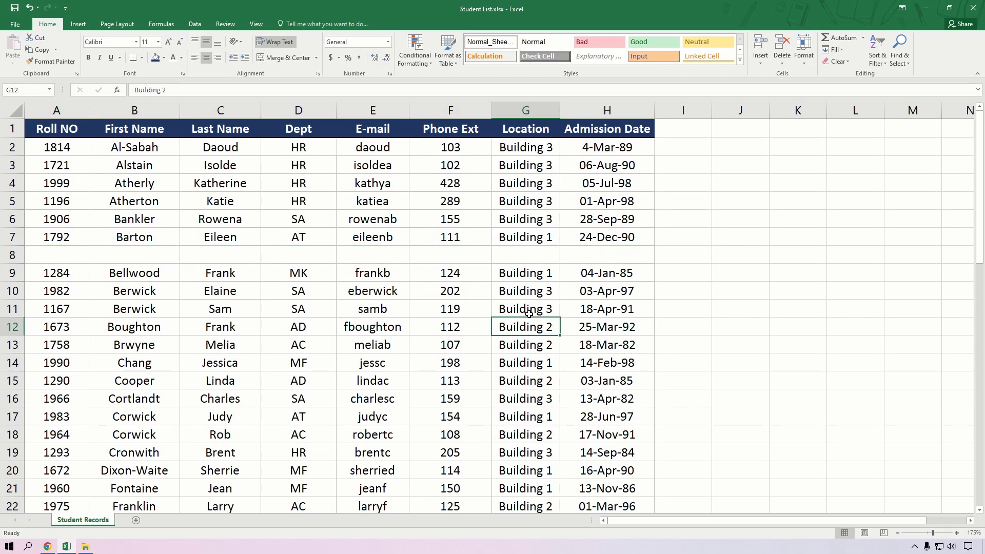
Select the data region above the empty row 8, and the region below it, to compare how far each extends.
click(349, 197)
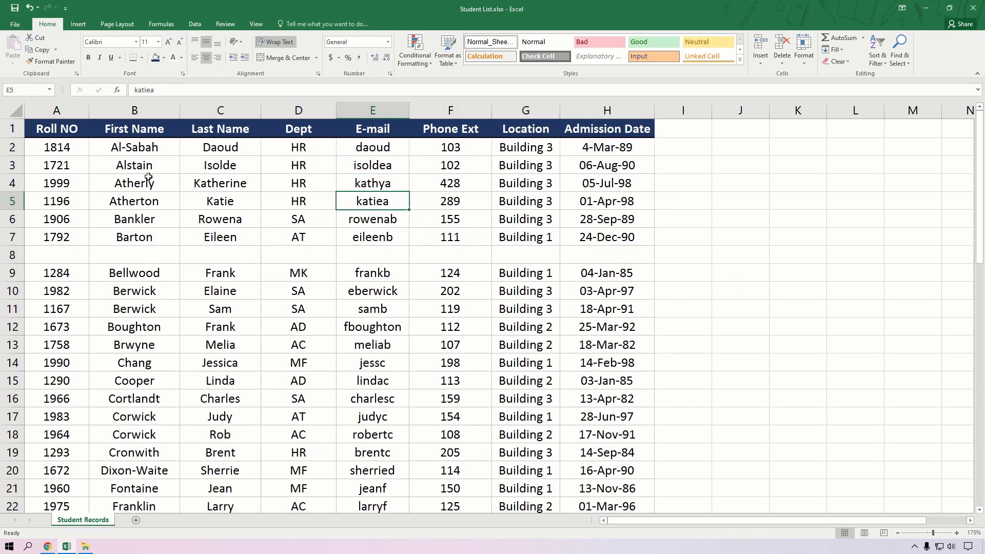
key(ctrl+a)
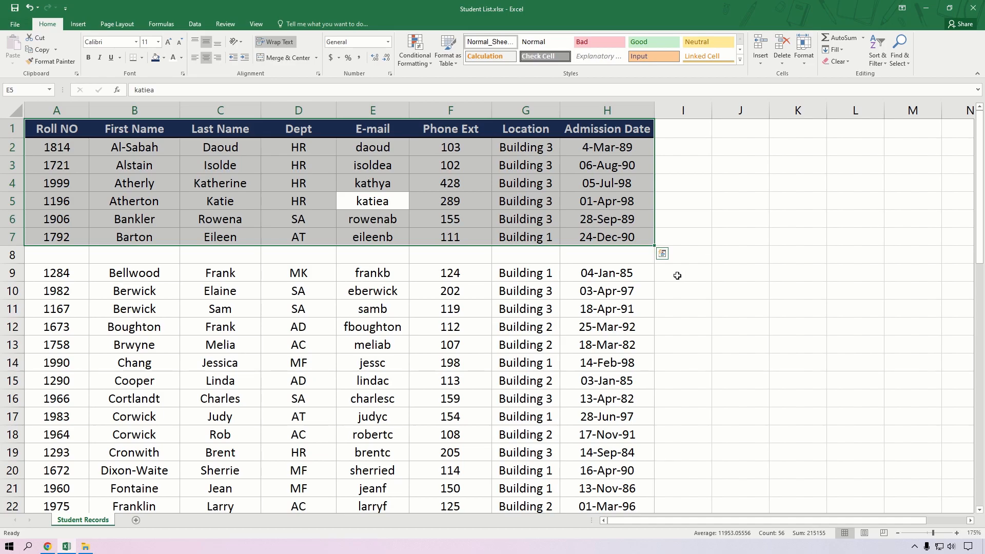
click(308, 346)
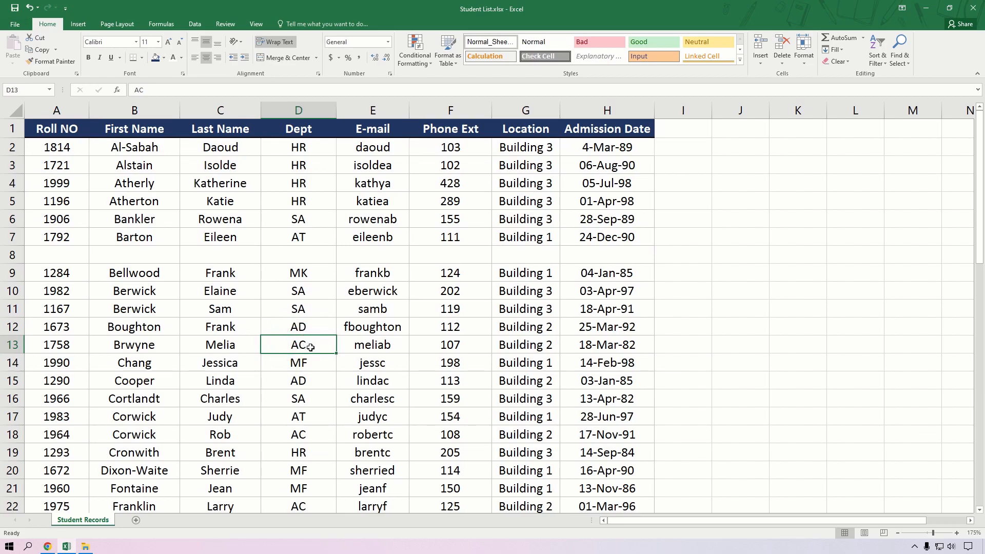
key(ctrl+a)
scroll(359, 346, down, 11)
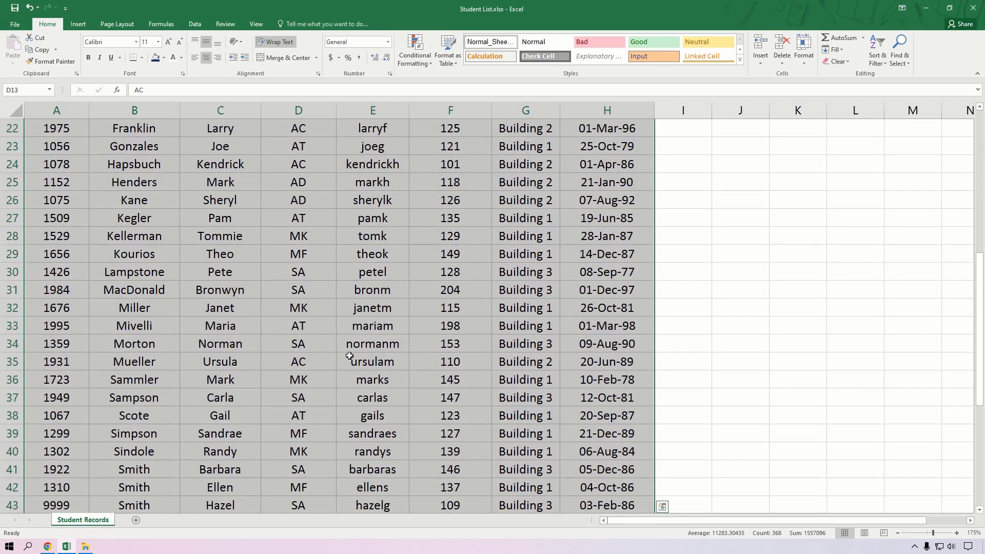
scroll(381, 346, up, 11)
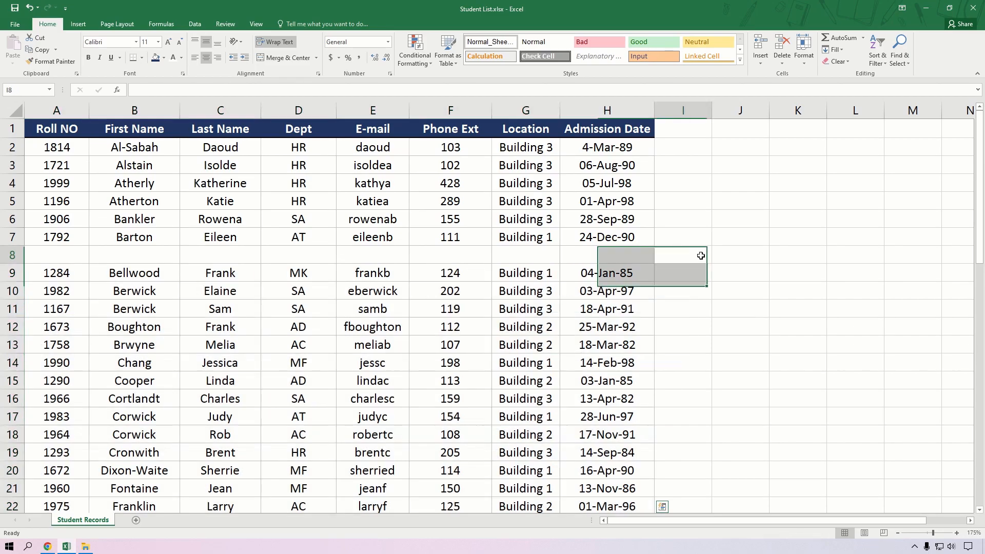
click(696, 257)
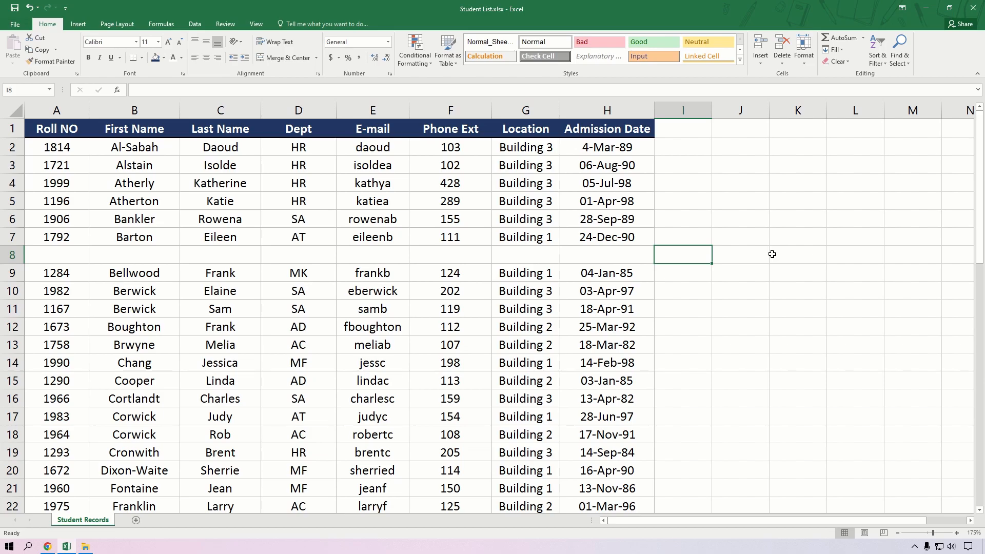
Undo the clearing of the record in row 8.
key(ctrl+z)
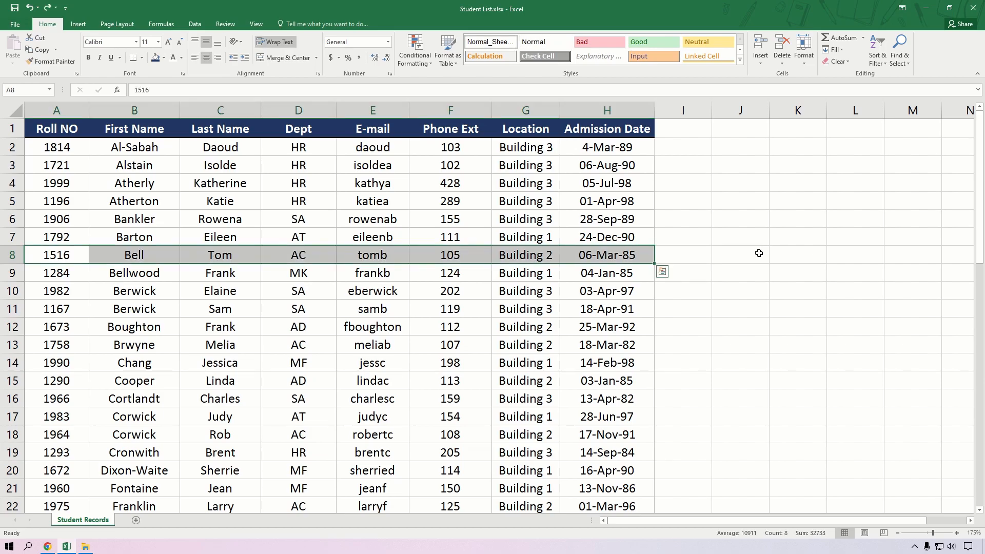
click(431, 279)
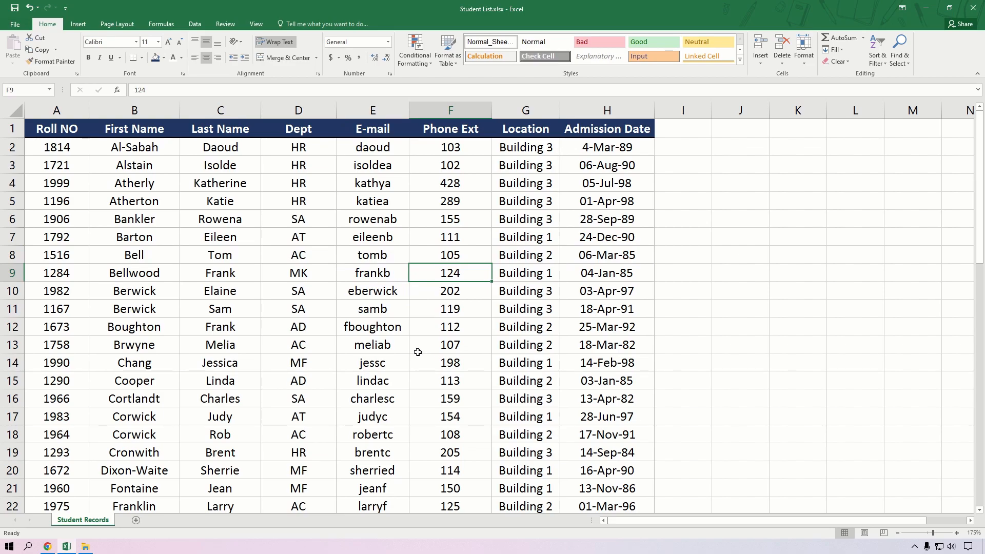
Select the whole student data region and check that the selection runs from the headers to the last record.
key(ctrl+a)
scroll(512, 369, down, 8)
scroll(644, 388, up, 4)
scroll(644, 388, down, 8)
scroll(641, 359, up, 12)
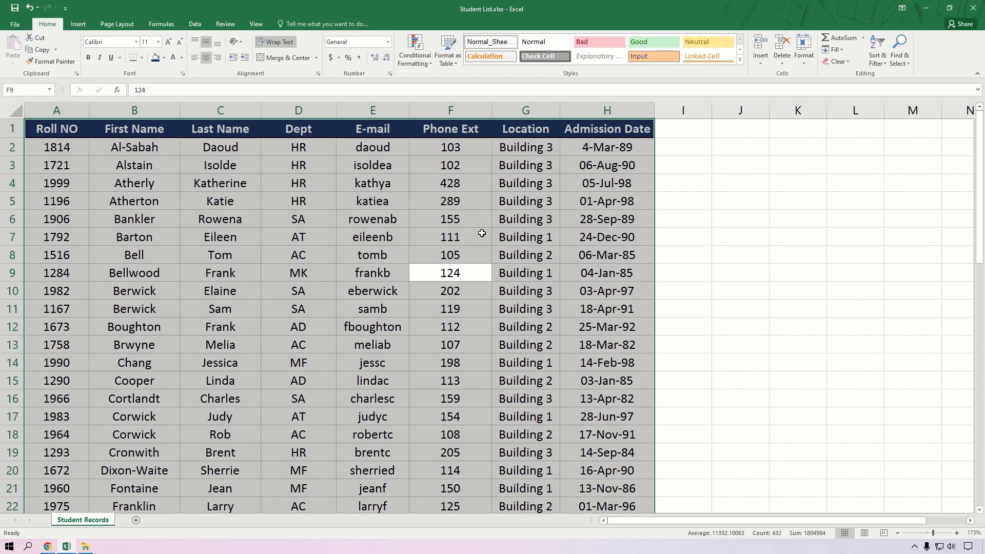
click(346, 236)
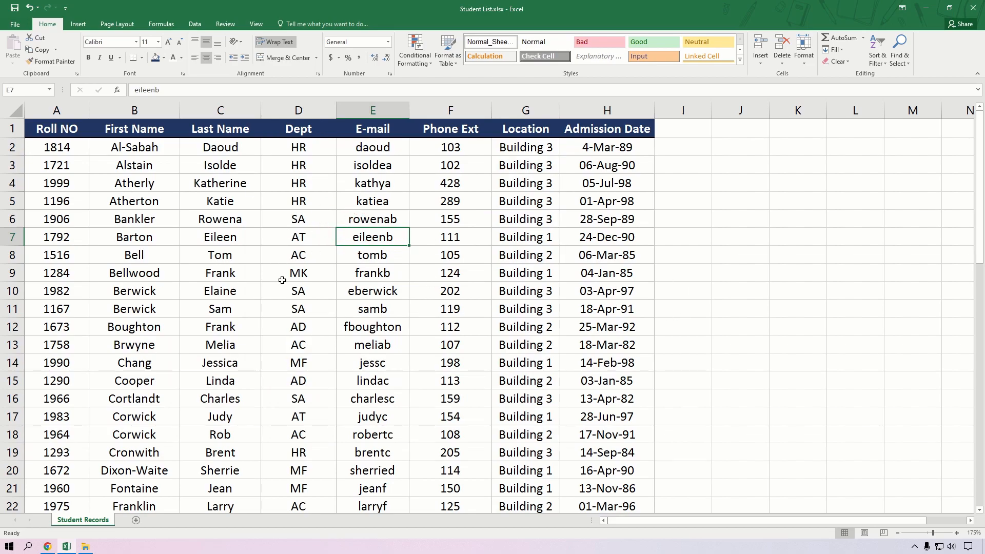
click(341, 275)
click(279, 274)
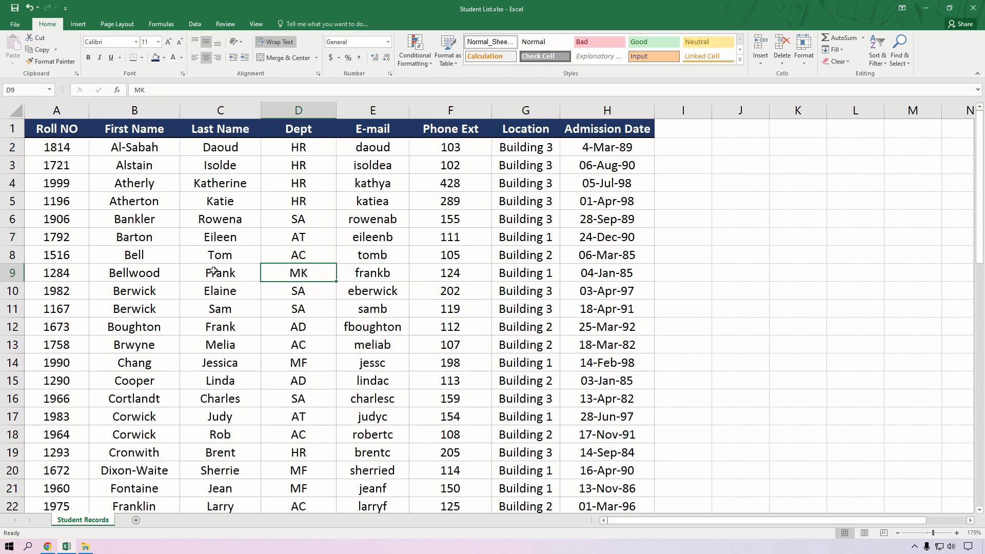
Sort the student records by First Name from A to Z and look through the sorted list.
click(214, 270)
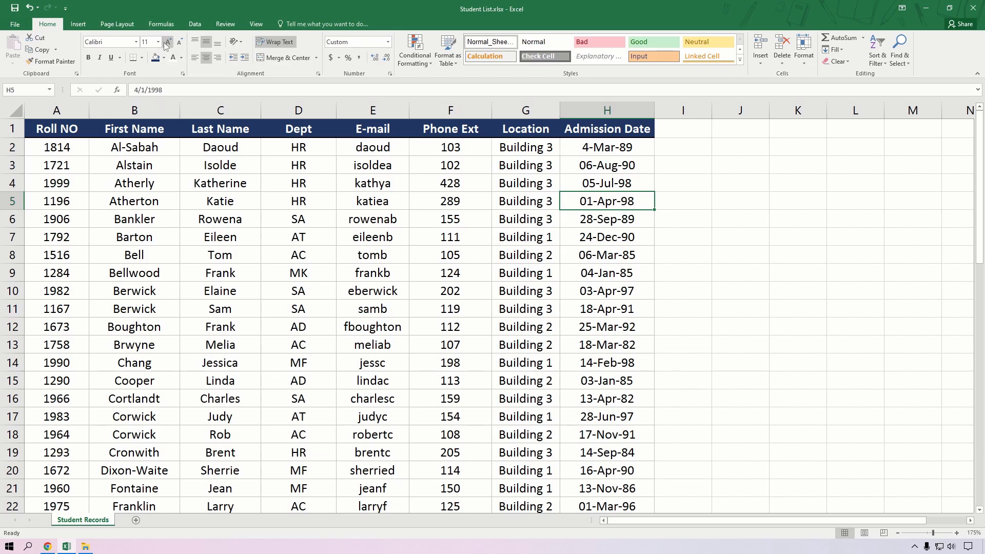
click(200, 25)
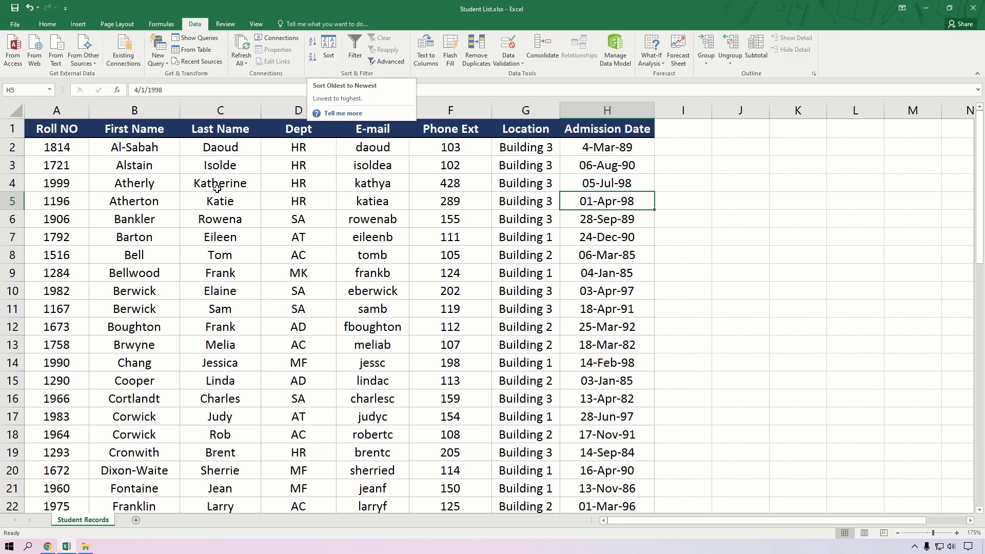
click(133, 148)
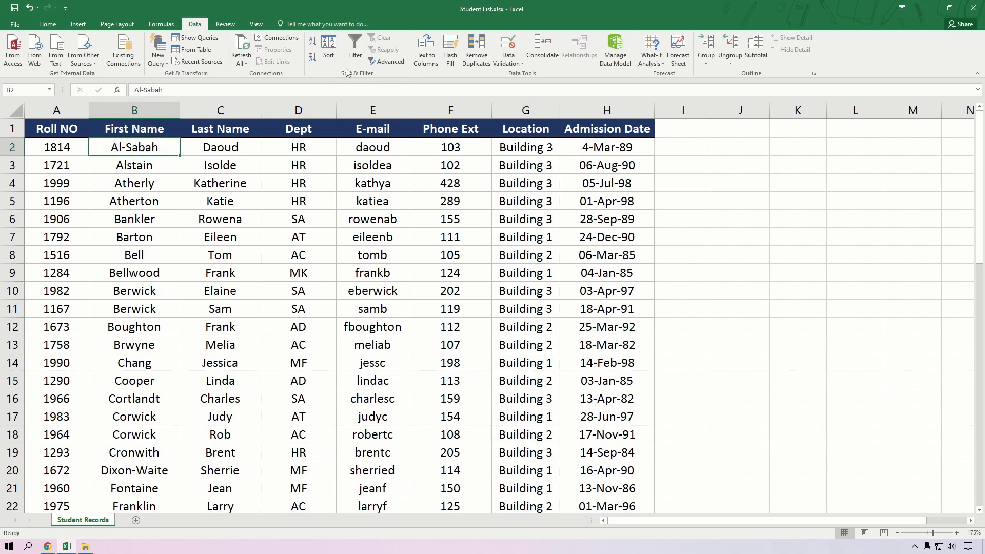
click(312, 41)
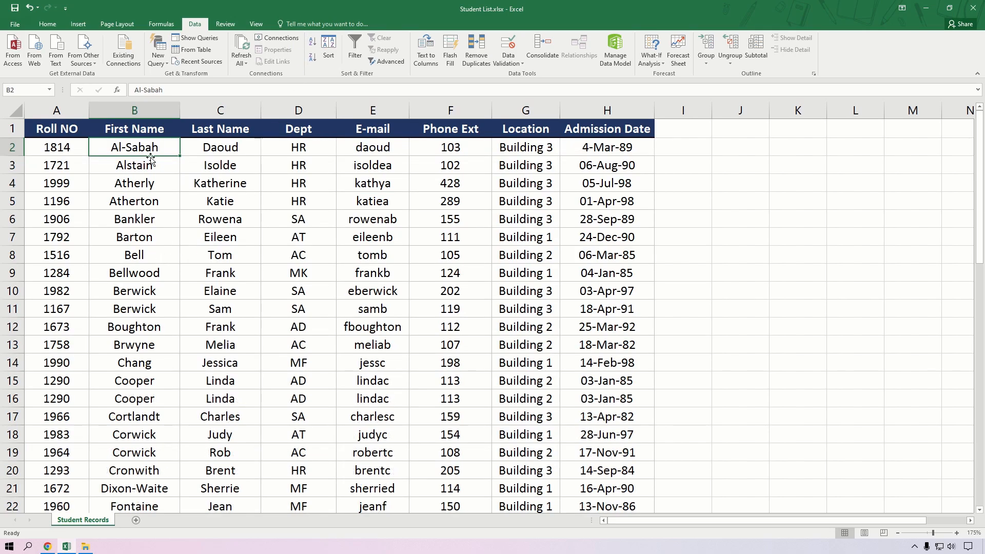
scroll(146, 257, down, 1)
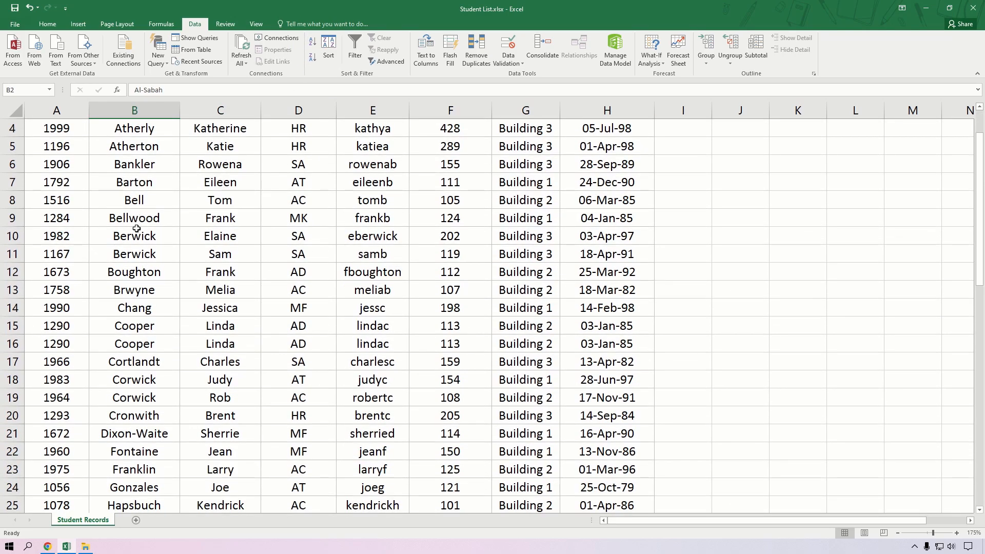
scroll(144, 272, down, 3)
scroll(152, 326, down, 1)
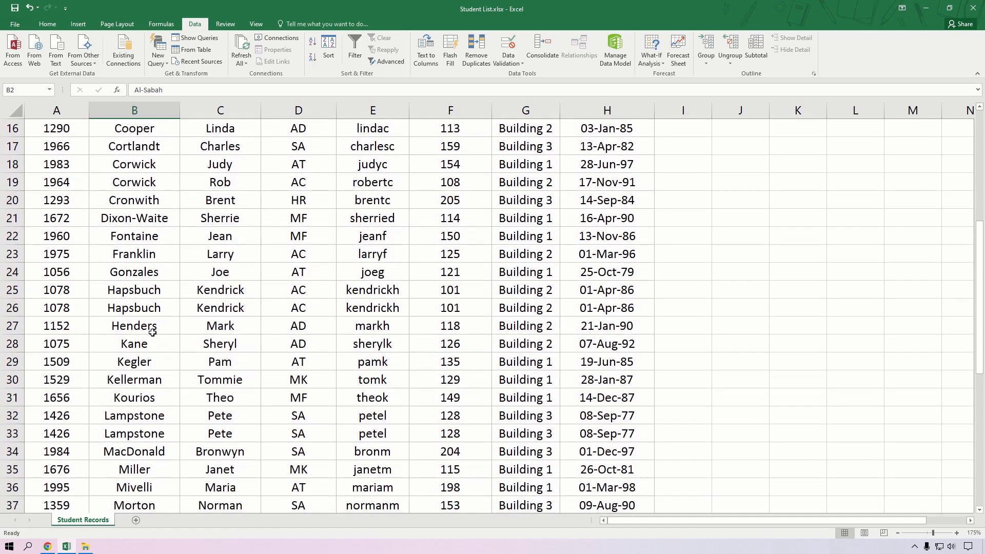
scroll(159, 325, up, 5)
Sort the student records by Last Name from A to Z, and re-sort them by Roll NO from smallest to largest.
click(230, 149)
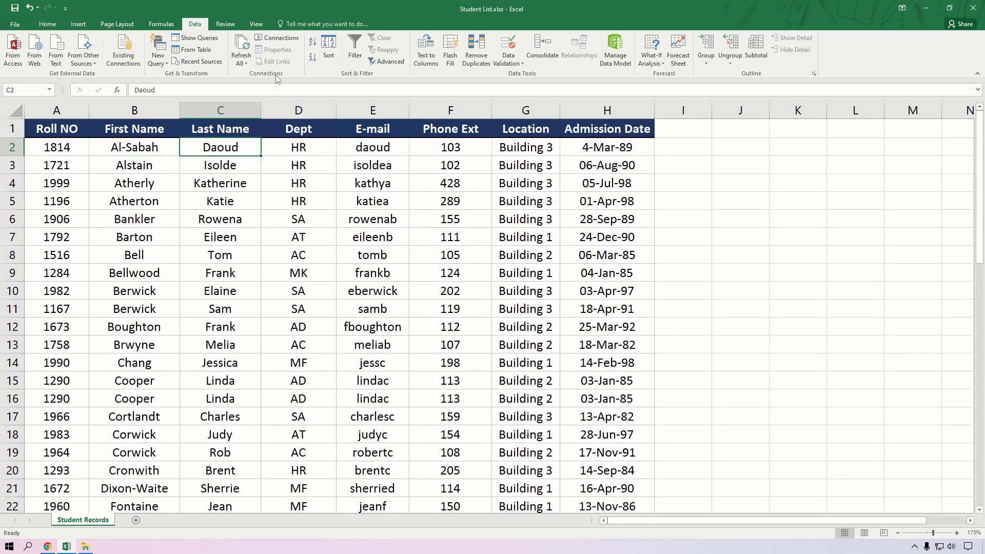
click(311, 44)
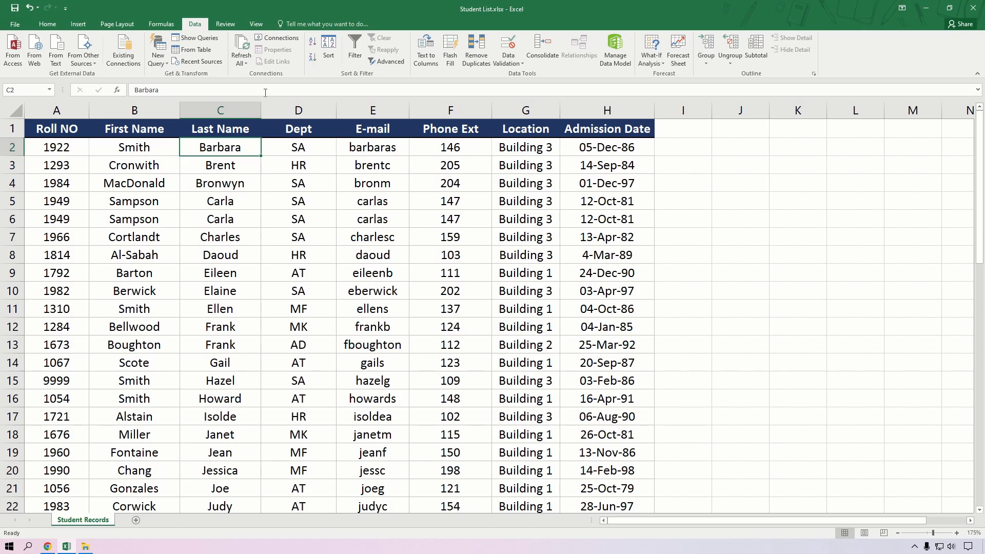
click(62, 147)
click(310, 40)
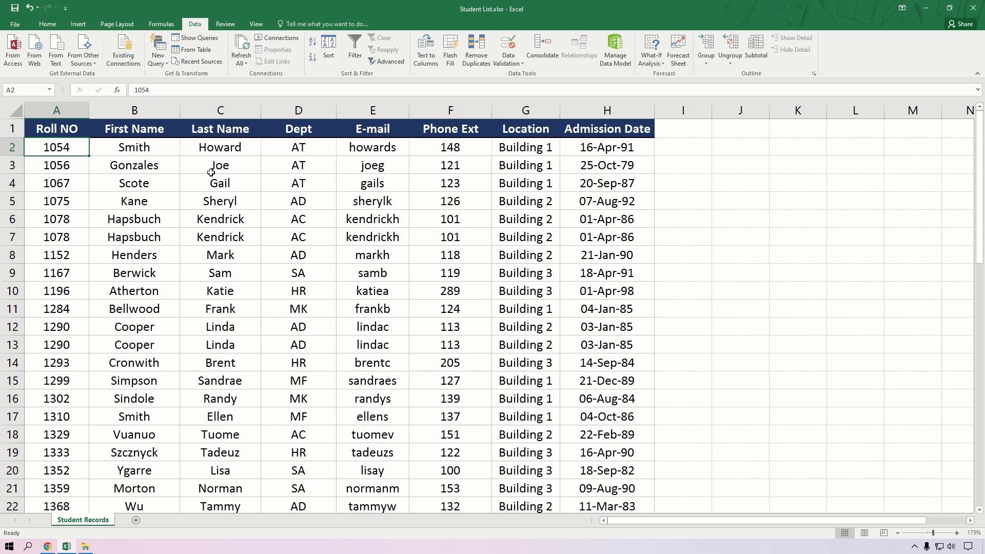
Sort the student records by Phone Ext from smallest to largest, and re-sort them by Location from A to Z.
click(455, 146)
click(312, 41)
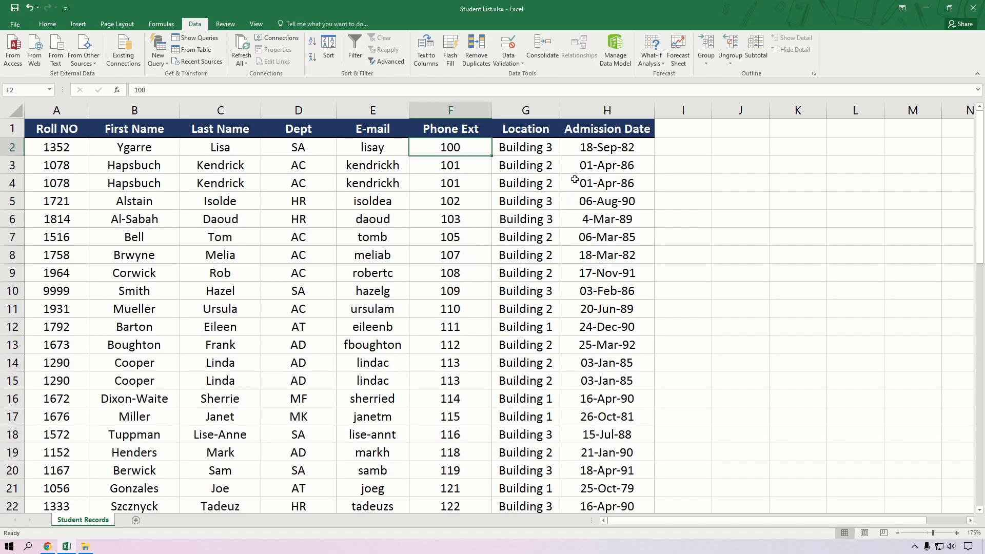
click(536, 152)
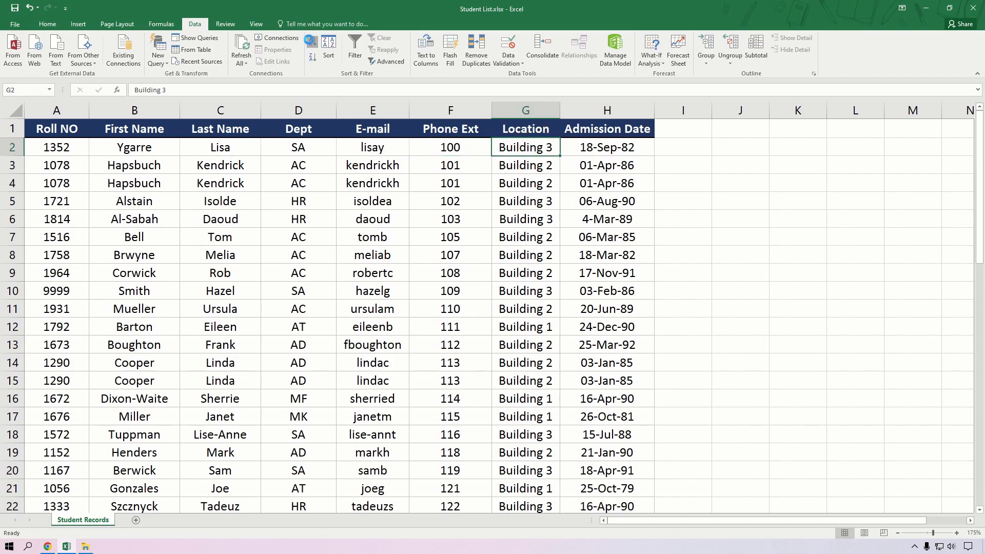
click(312, 41)
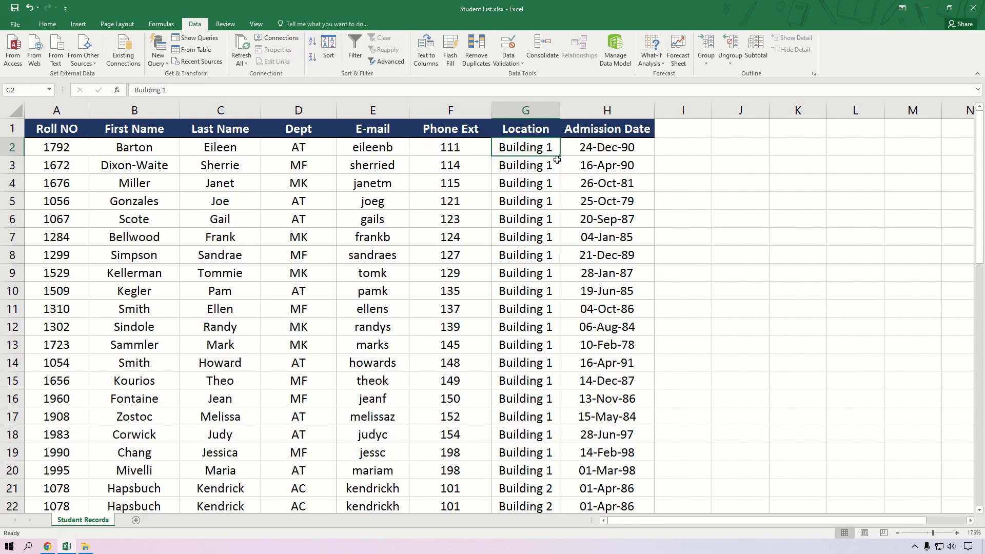
Sort the student records by Admission Date from oldest to newest, and reverse the order to newest to oldest.
click(597, 150)
click(312, 42)
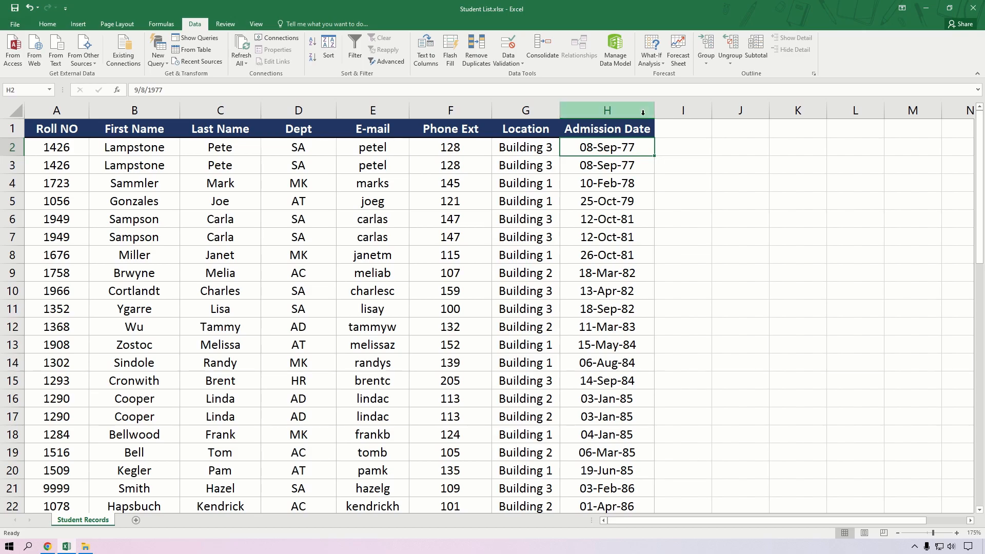
click(313, 58)
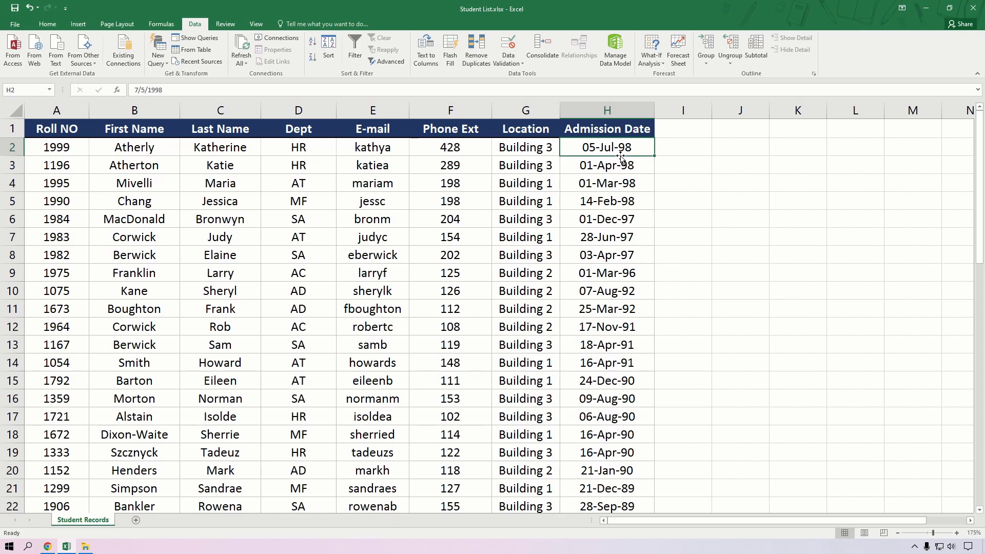
Sort the student records by First Name from Z to A, and re-sort them by Last Name from Z to A.
click(137, 148)
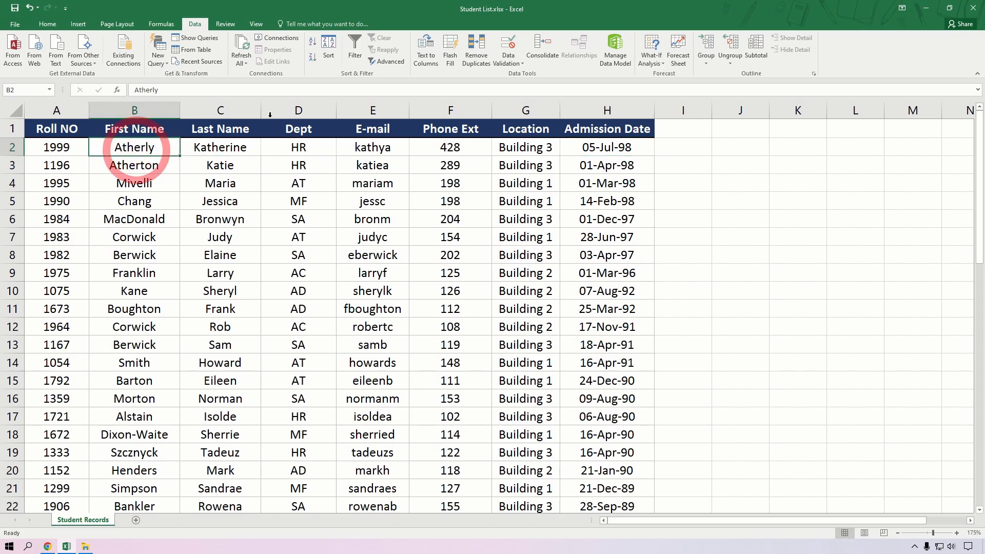
click(312, 58)
click(223, 149)
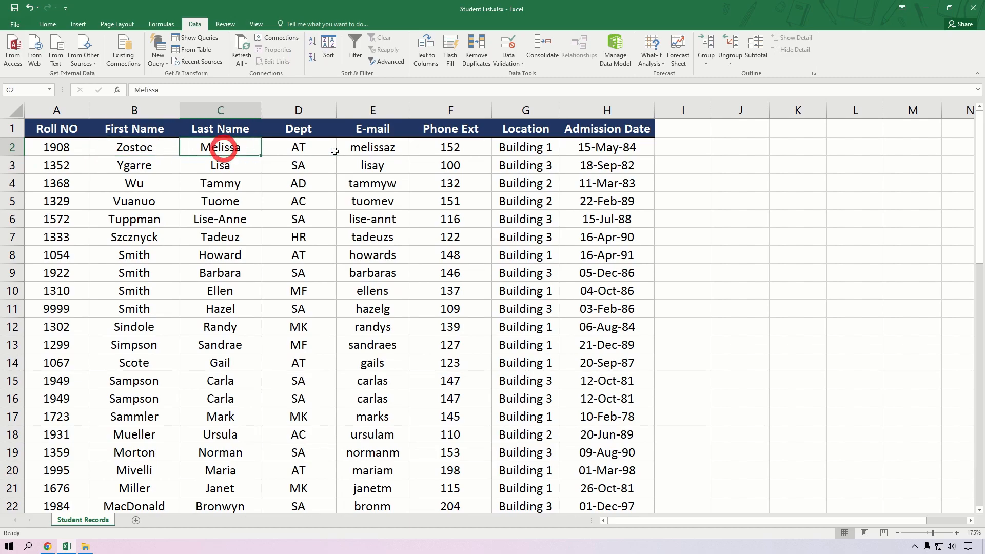
click(312, 58)
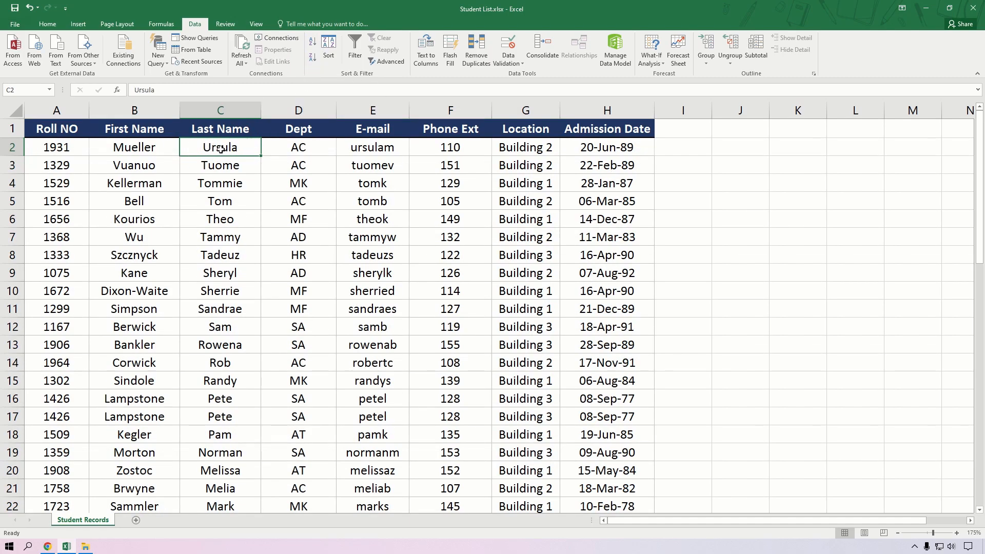
Sort the student records by Roll NO from largest to smallest, and re-sort them by First Name from A to Z.
click(58, 145)
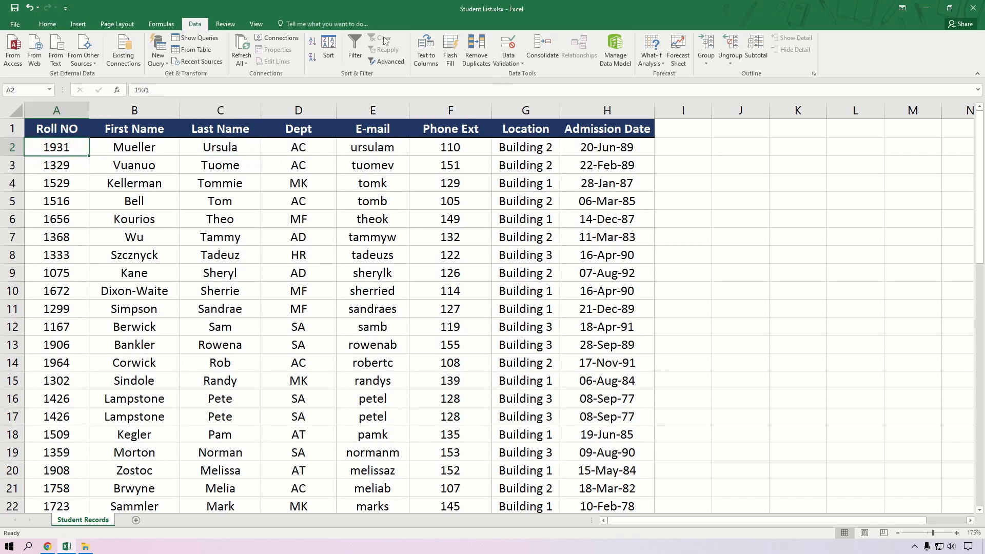
click(312, 56)
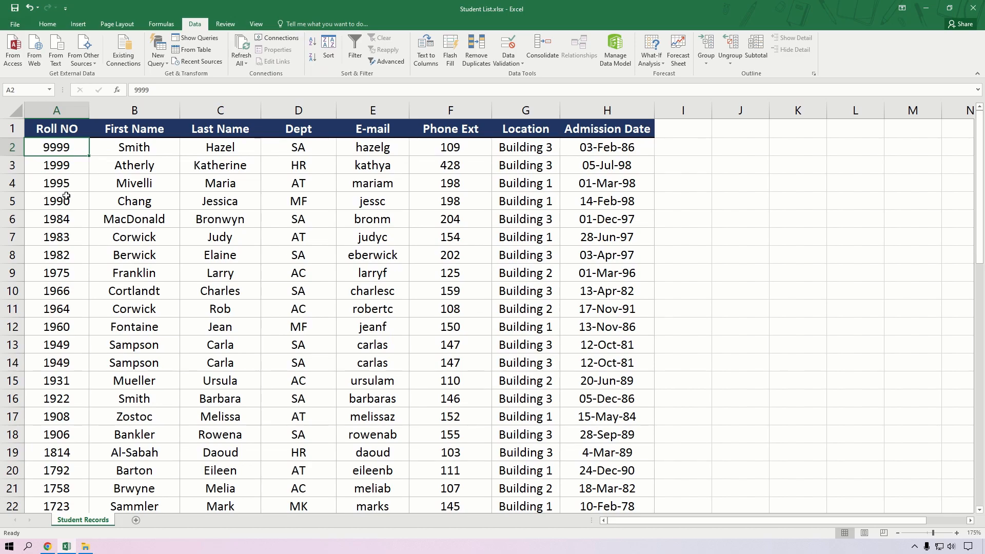
click(144, 146)
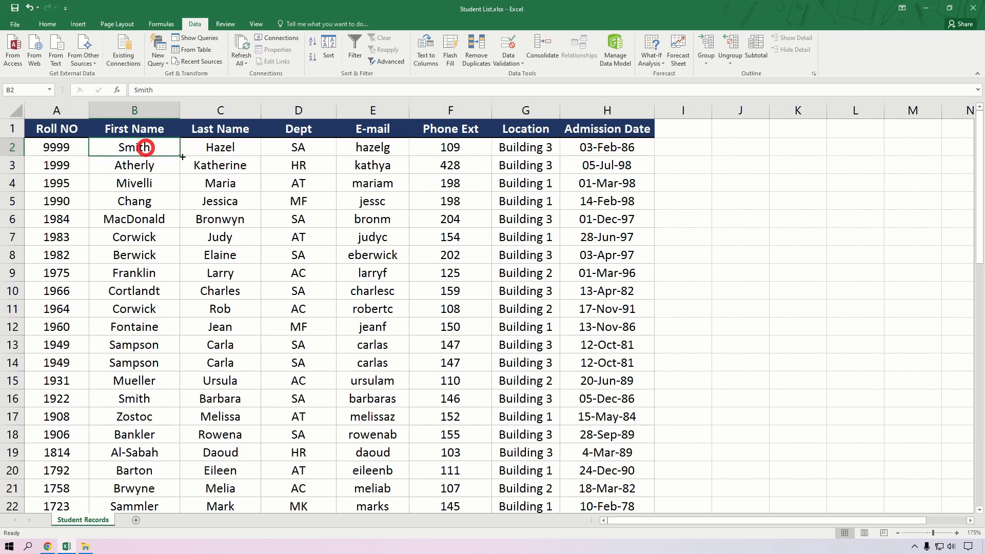
click(313, 42)
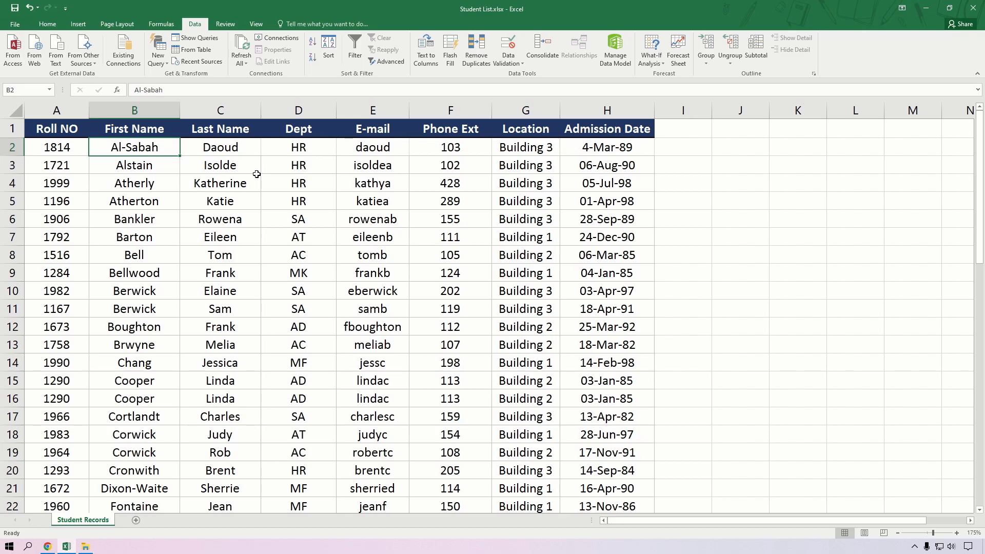
Set up a custom sort that keeps First Name as the first level and adds Last Name as a second level, A to Z.
click(216, 151)
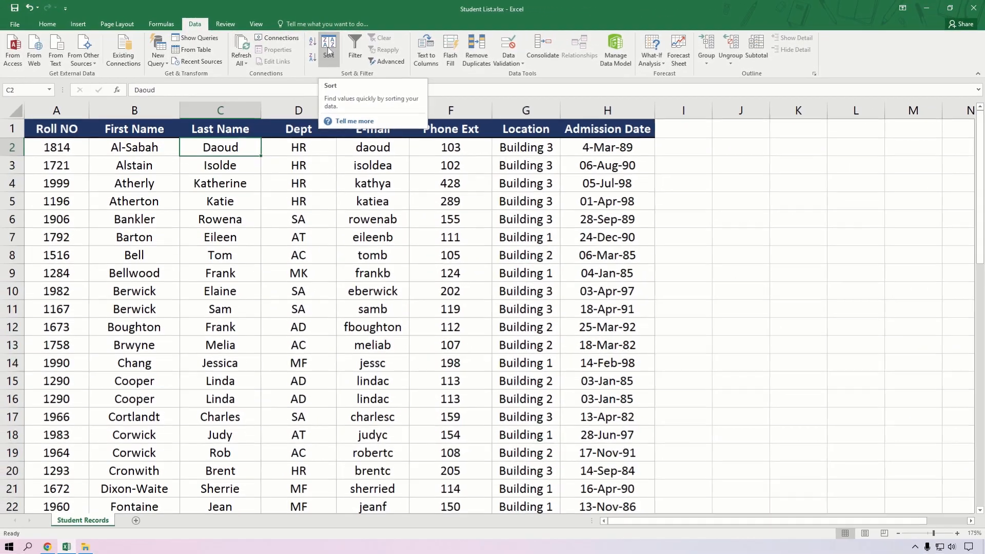
click(509, 114)
drag(771, 125, 421, 169)
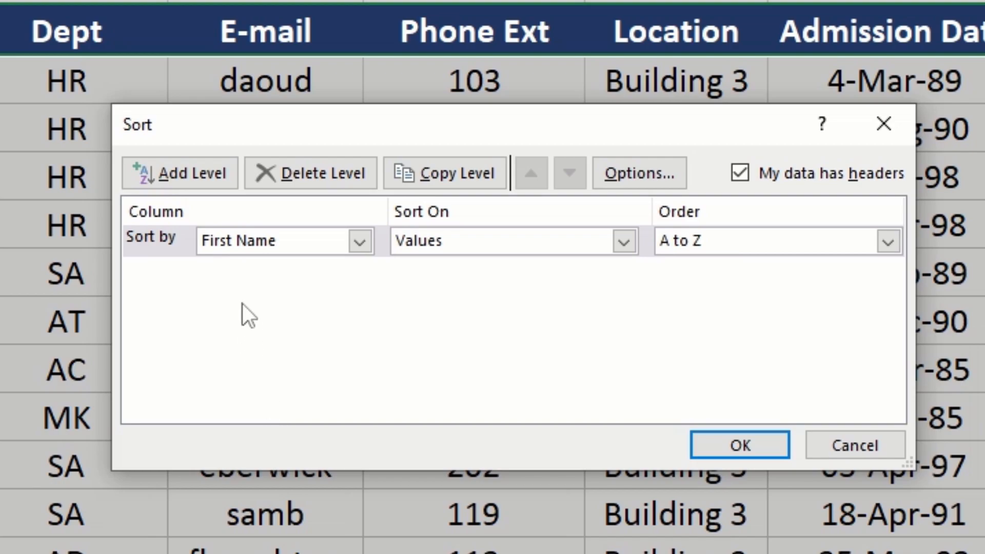
click(164, 171)
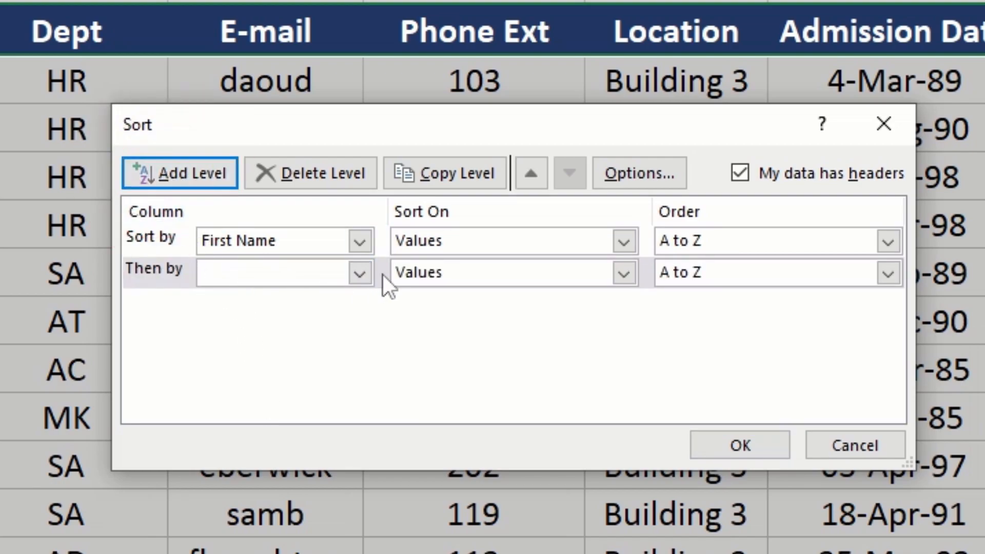
click(367, 272)
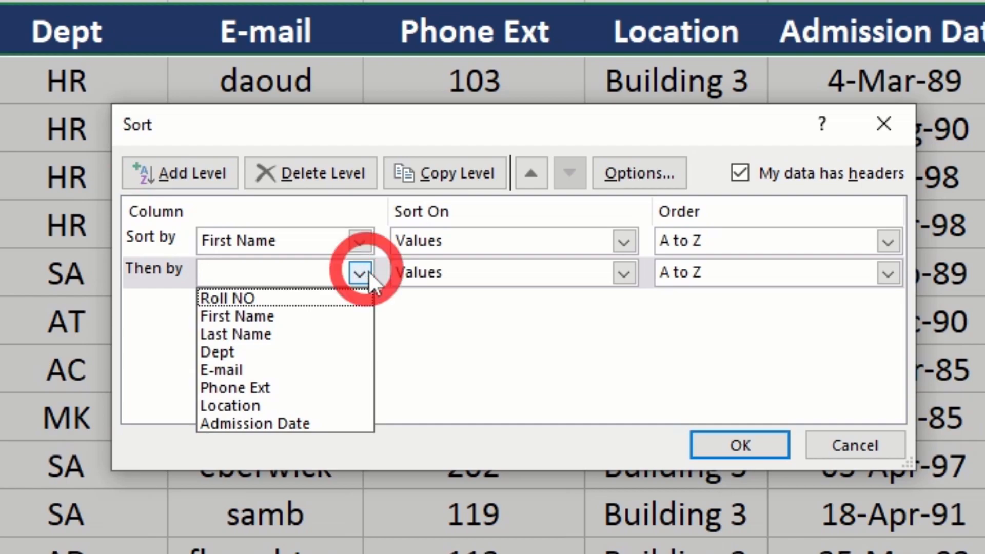
click(296, 334)
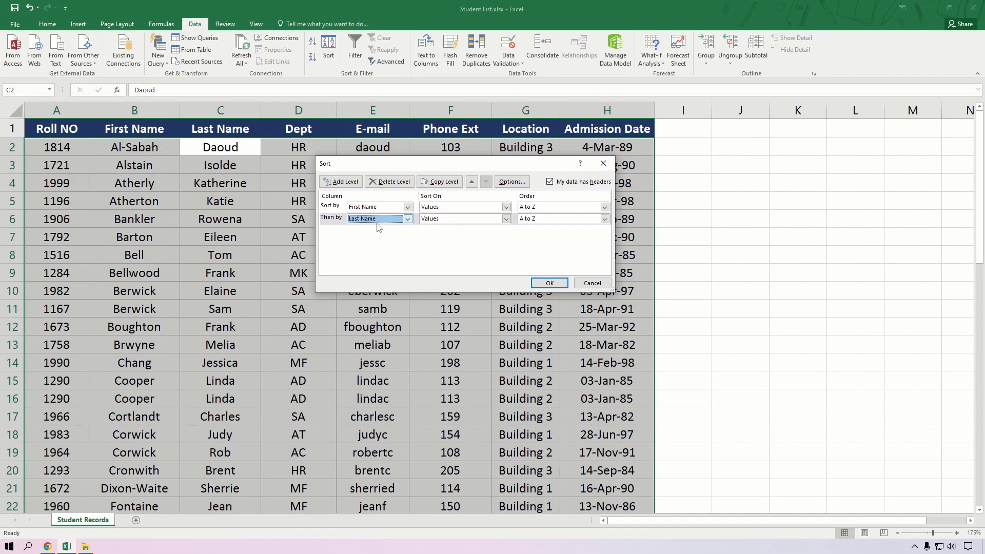
Turn the custom sort's option for data with headers off and back on, and apply the two-level sort.
click(551, 182)
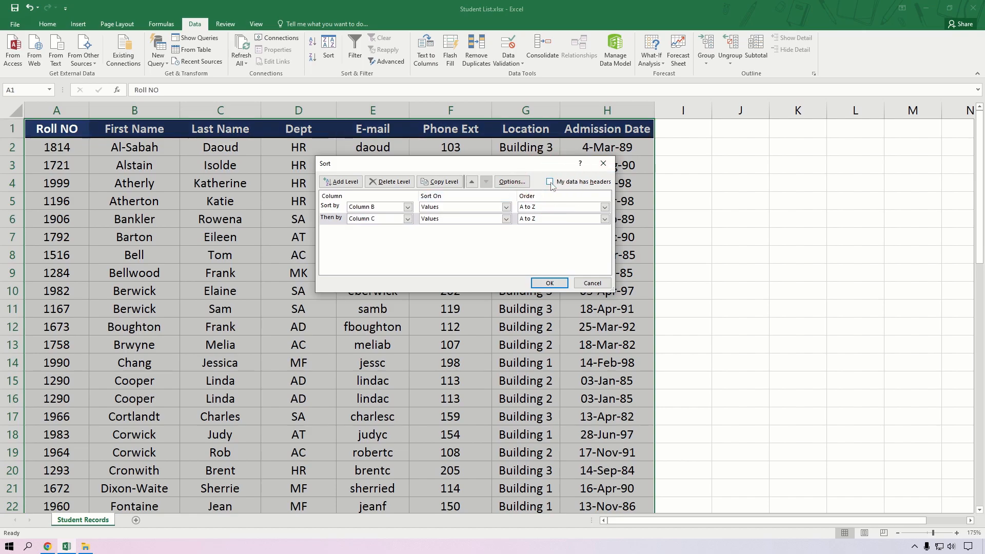
click(550, 182)
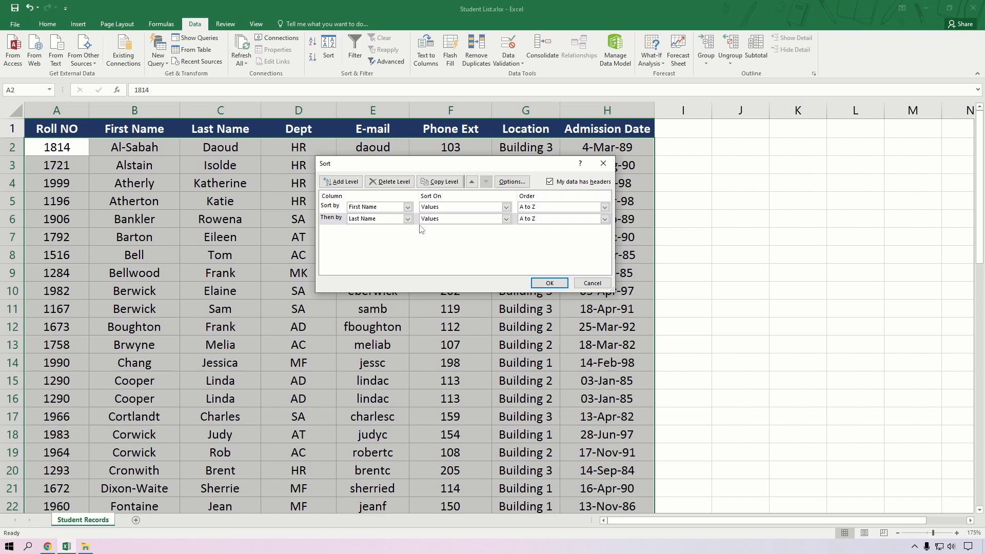
click(560, 284)
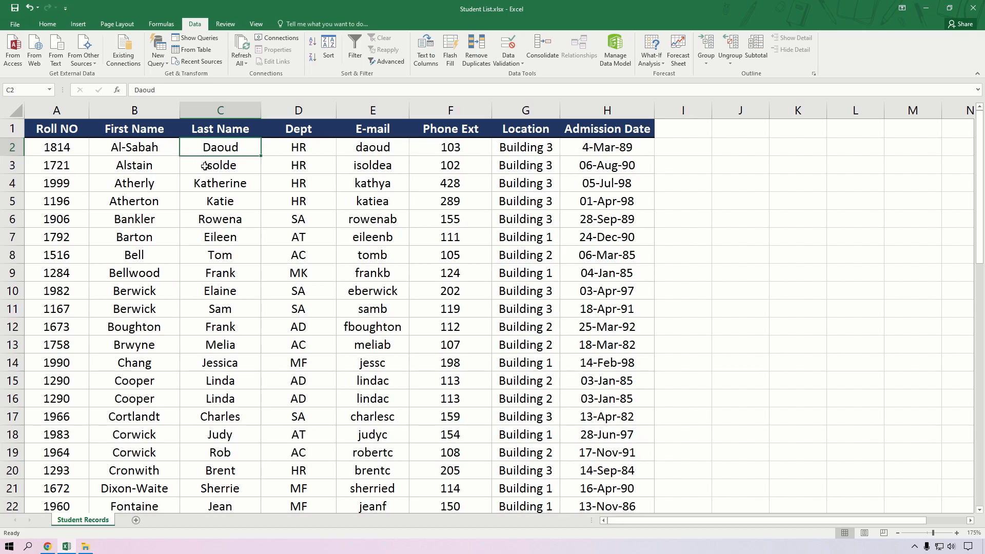
Examine the sorted records down to the last row, checking the Last Name order among rows sharing a First Name.
scroll(237, 295, down, 3)
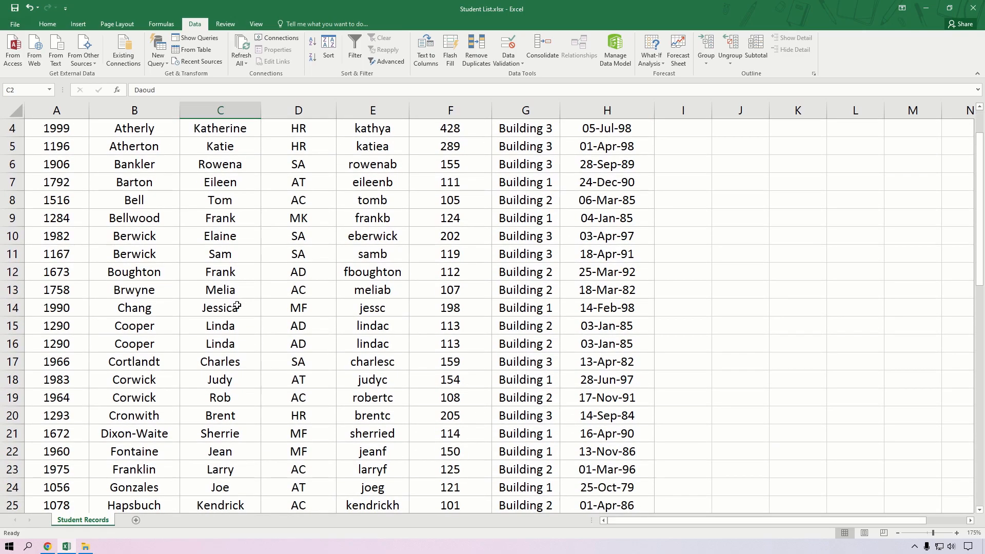
scroll(243, 353, down, 1)
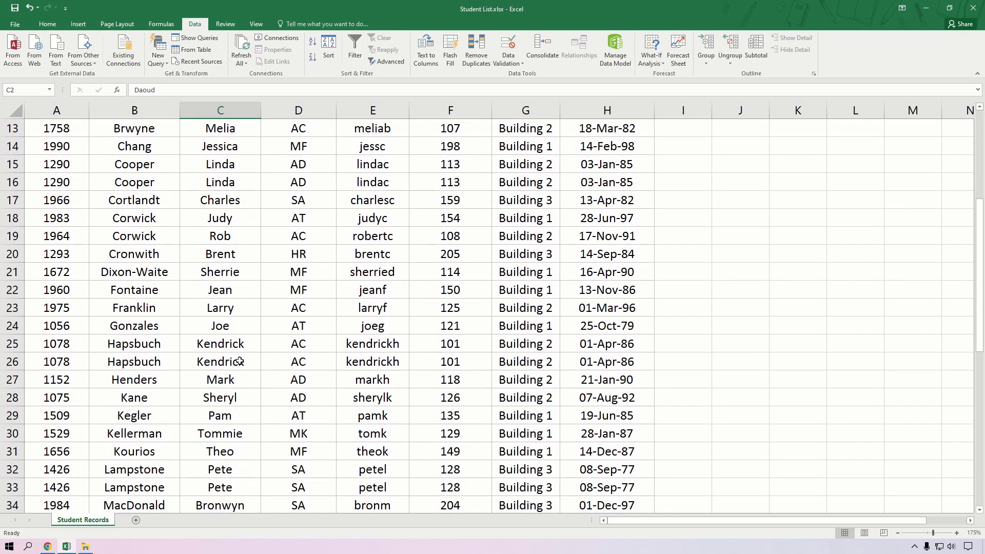
scroll(248, 364, down, 2)
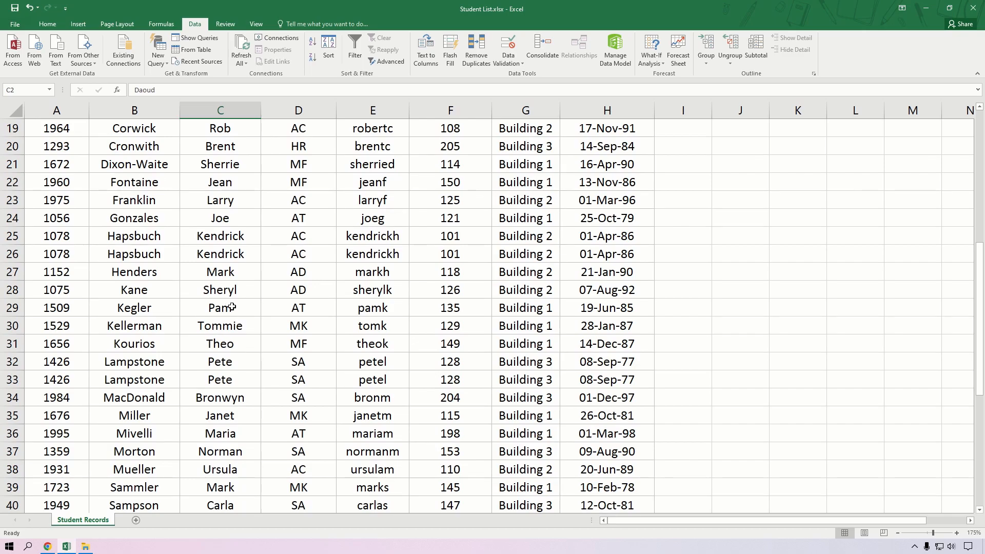
scroll(231, 334, down, 1)
scroll(226, 323, down, 1)
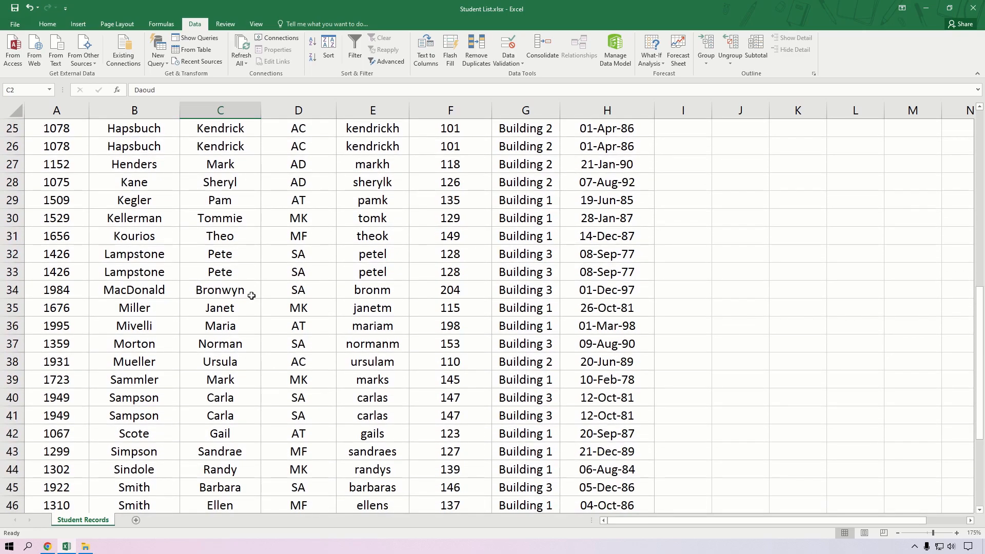
scroll(251, 308, down, 1)
scroll(241, 329, down, 1)
scroll(241, 345, down, 1)
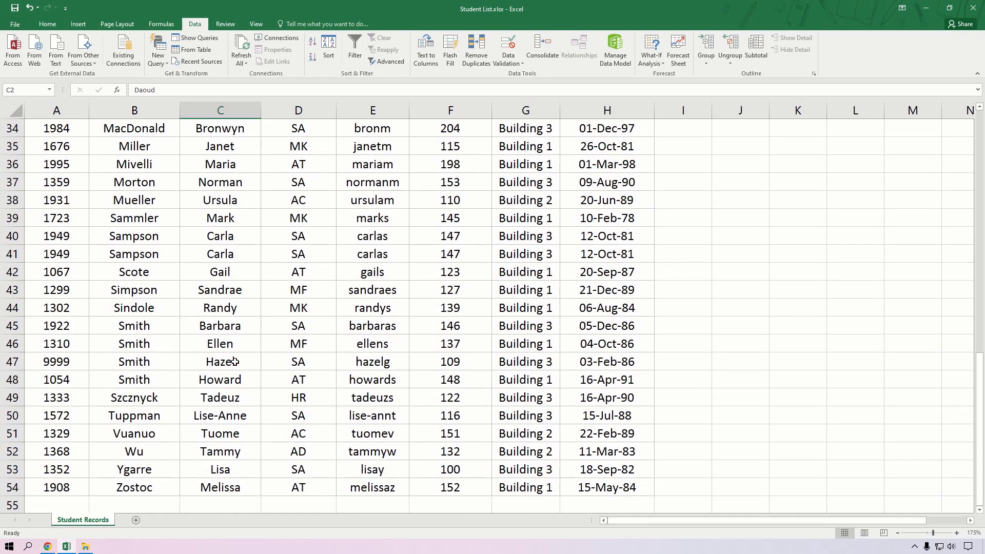
scroll(233, 359, down, 2)
scroll(226, 384, up, 1)
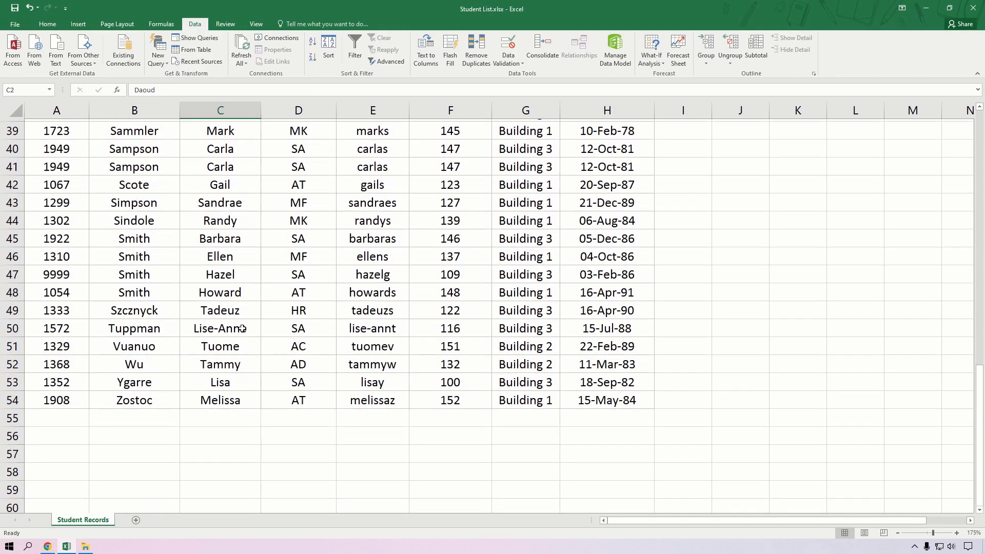
scroll(222, 360, down, 1)
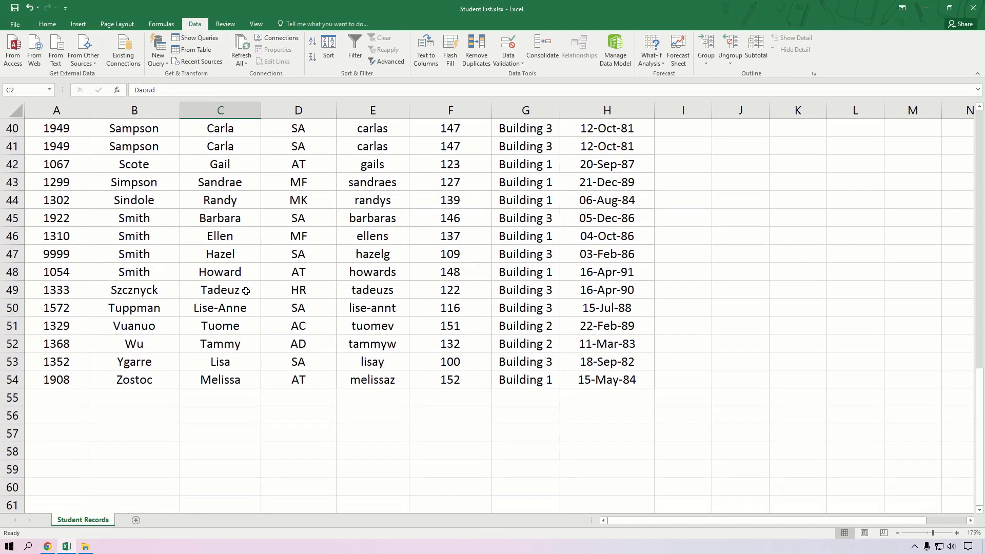
scroll(241, 288, up, 13)
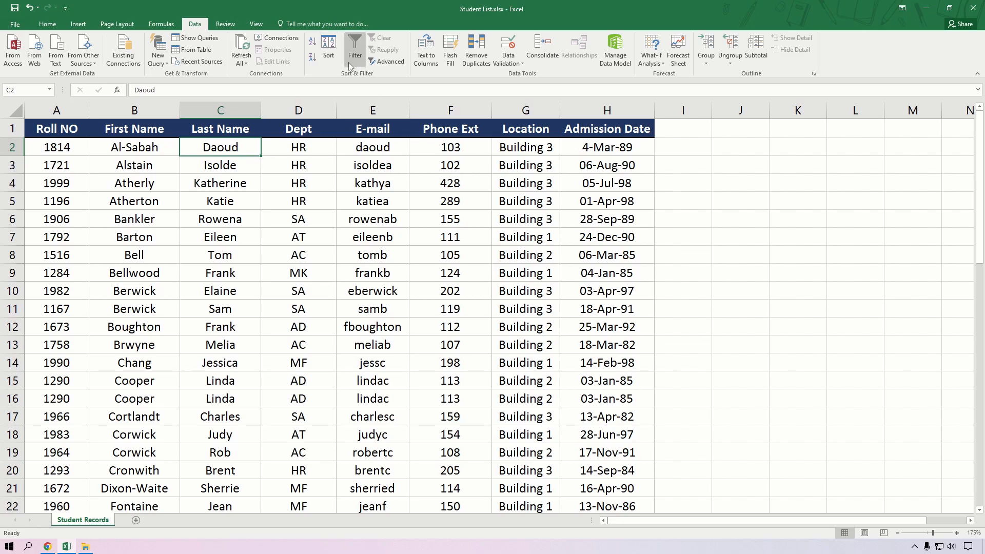
click(467, 149)
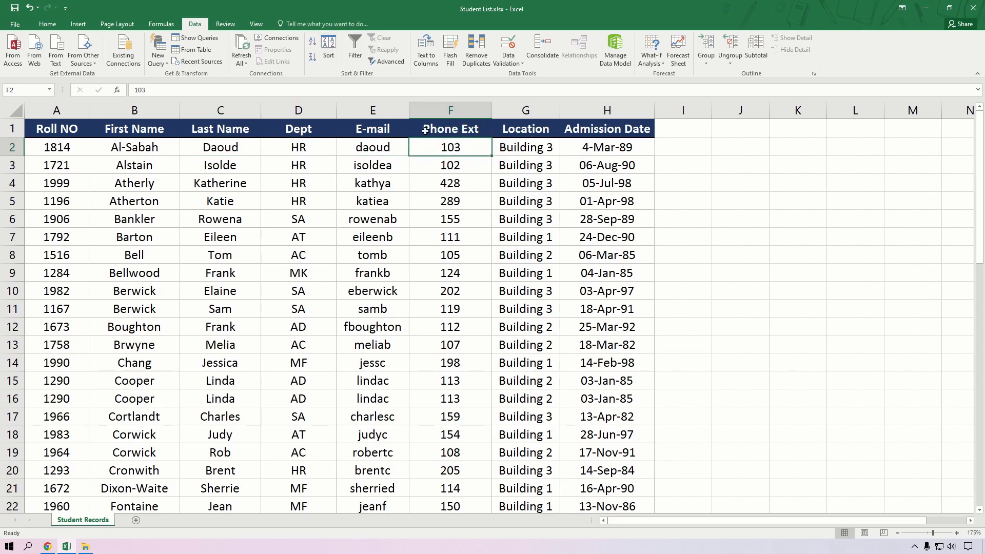
click(330, 45)
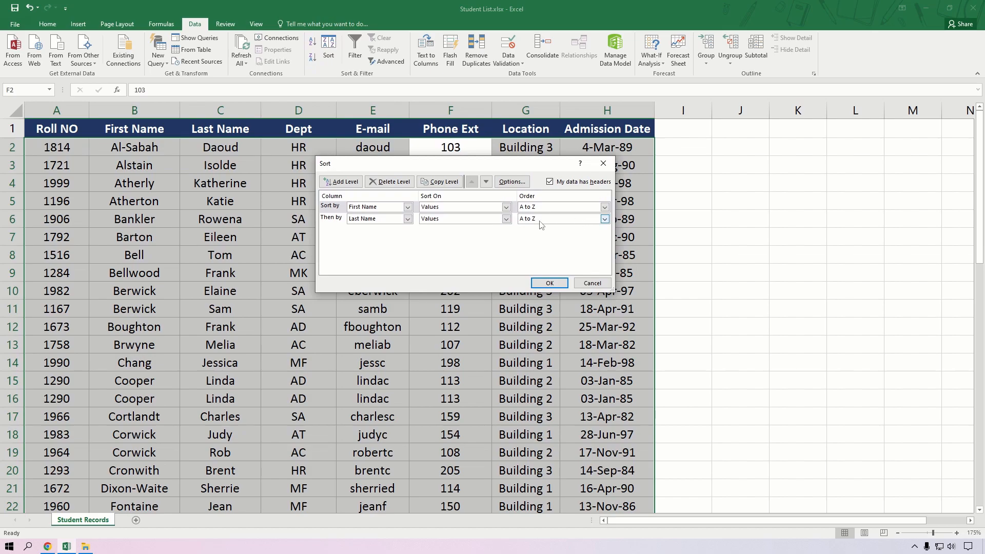
click(341, 181)
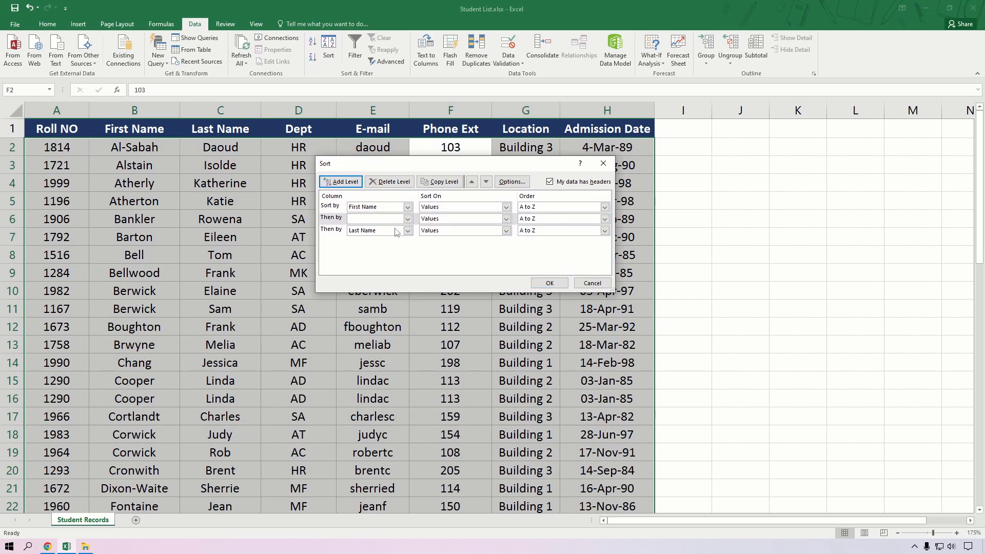
click(593, 283)
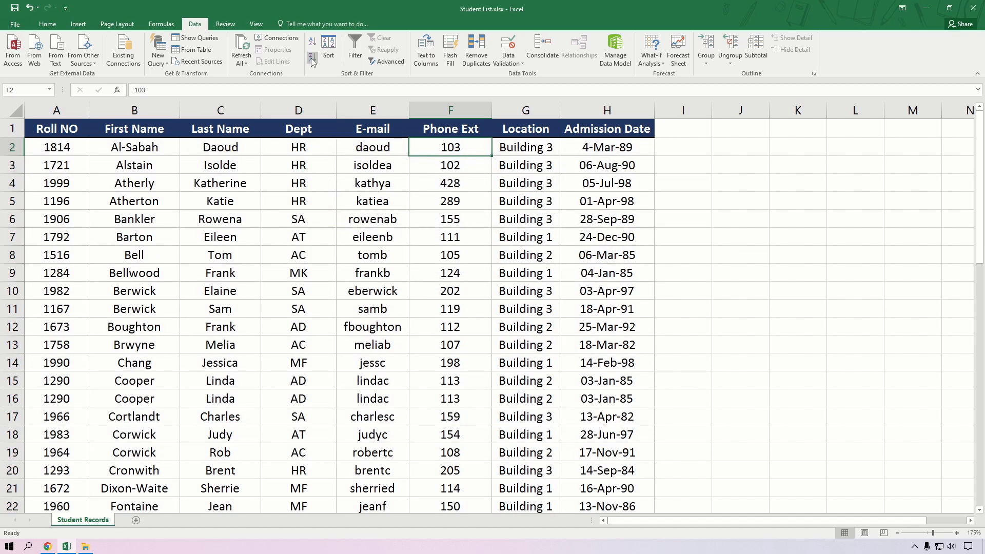
Add Phone Ext, smallest to largest, as a third sort level below Last Name, and apply the custom sort.
click(328, 50)
click(331, 218)
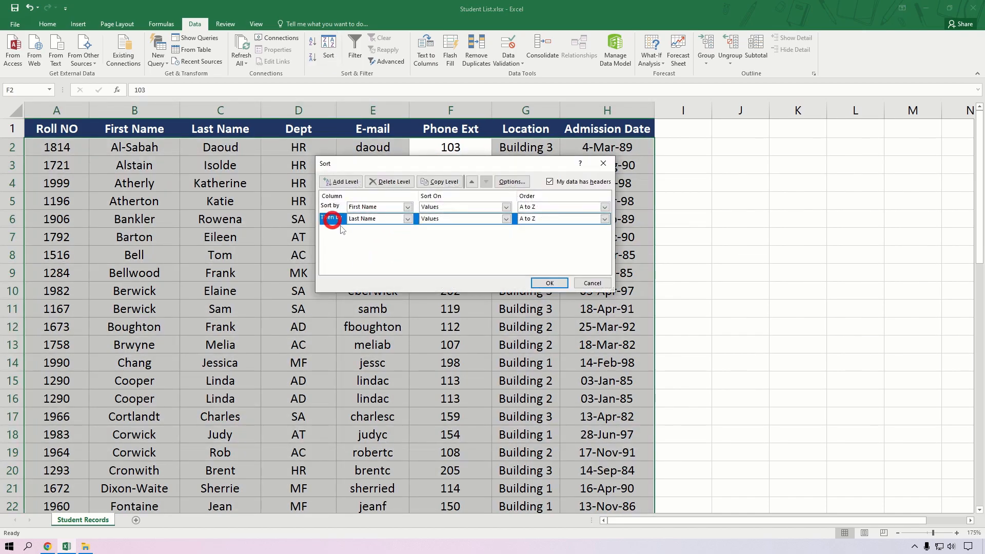
click(331, 182)
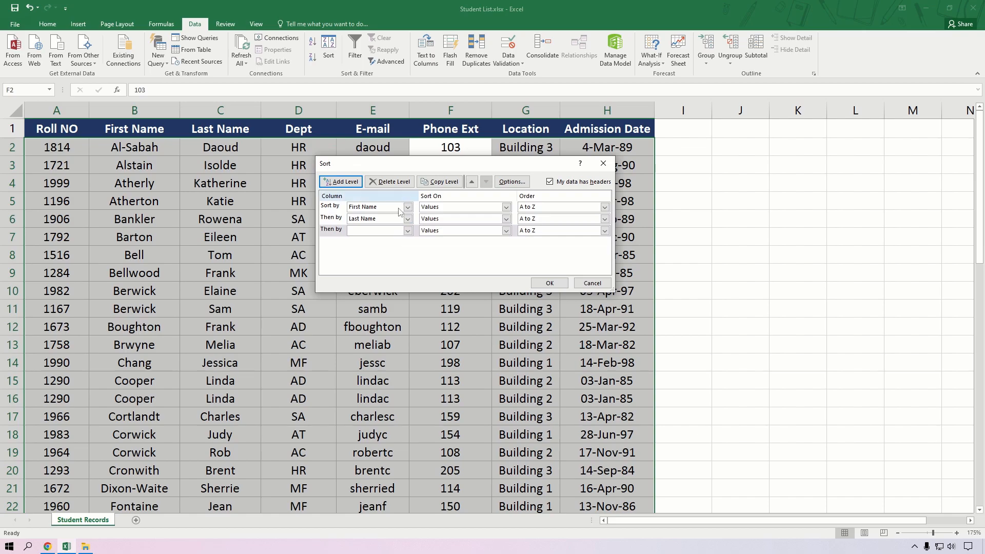
click(407, 231)
click(382, 273)
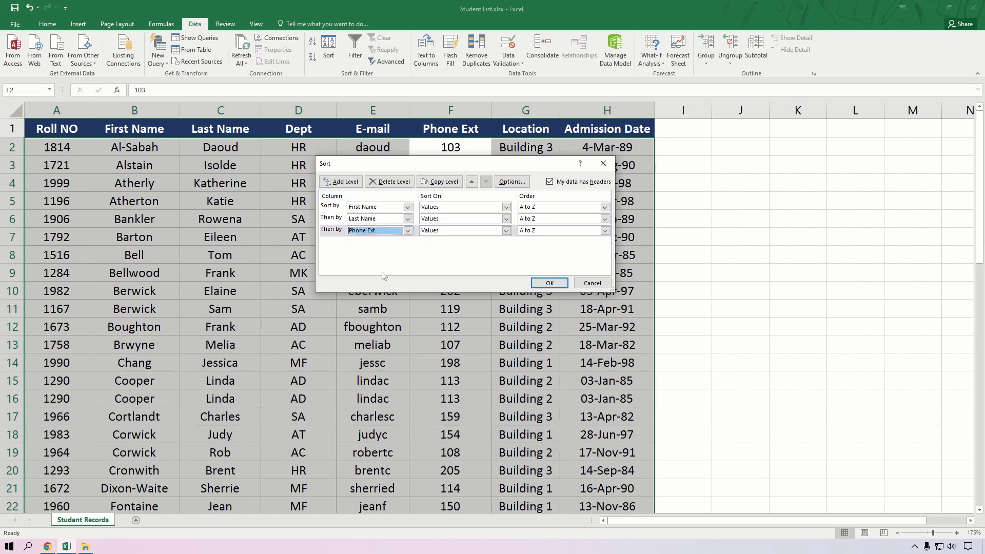
click(605, 230)
click(558, 231)
click(549, 283)
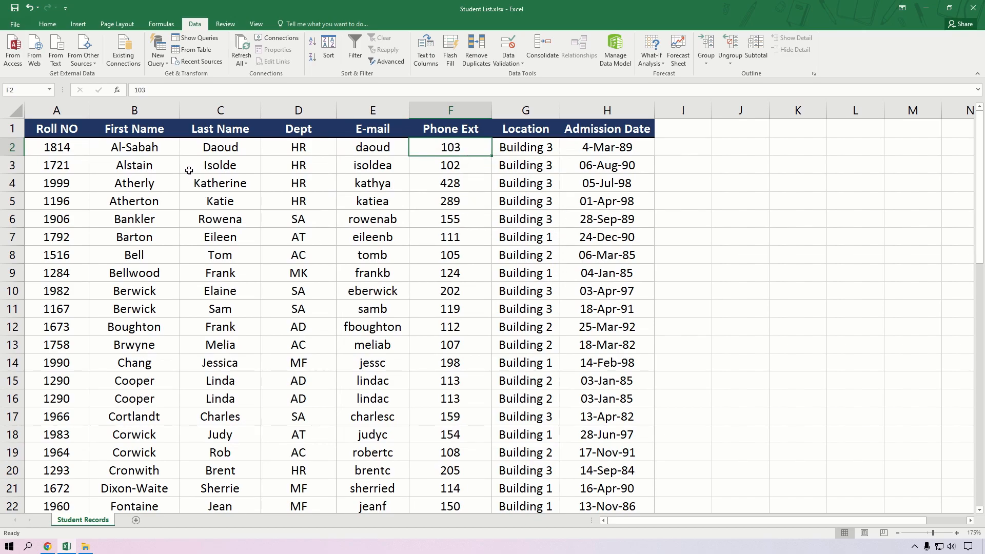
Examine the sorted student records, checking the order of the First Name, Last Name and Phone Ext columns.
click(127, 147)
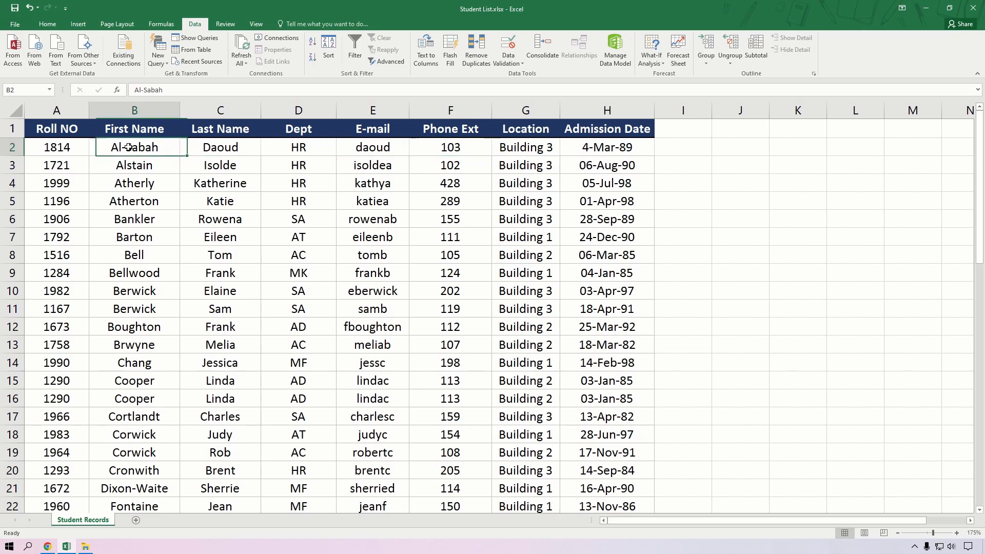
scroll(115, 424, down, 9)
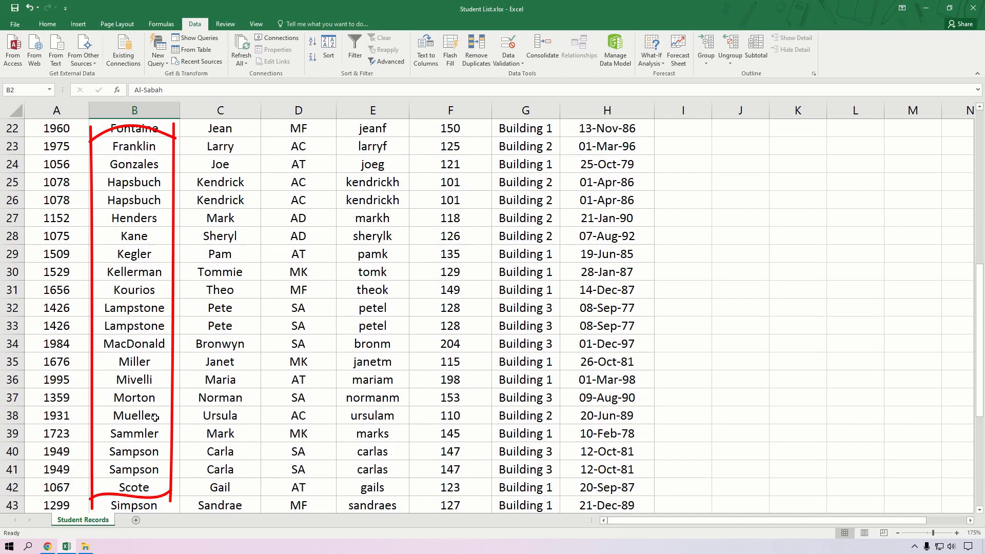
scroll(219, 218, up, 8)
scroll(220, 218, up, 1)
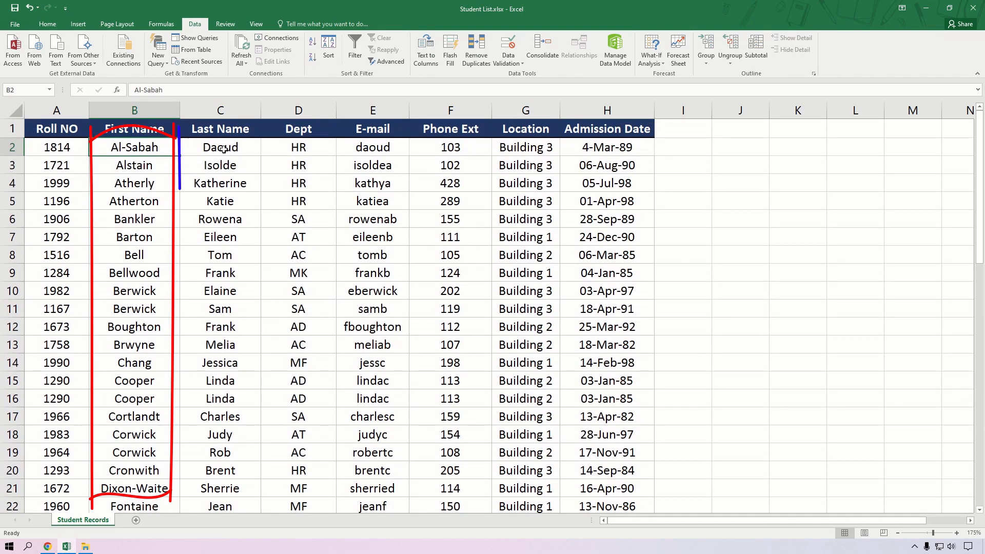
scroll(220, 428, down, 2)
scroll(221, 427, up, 2)
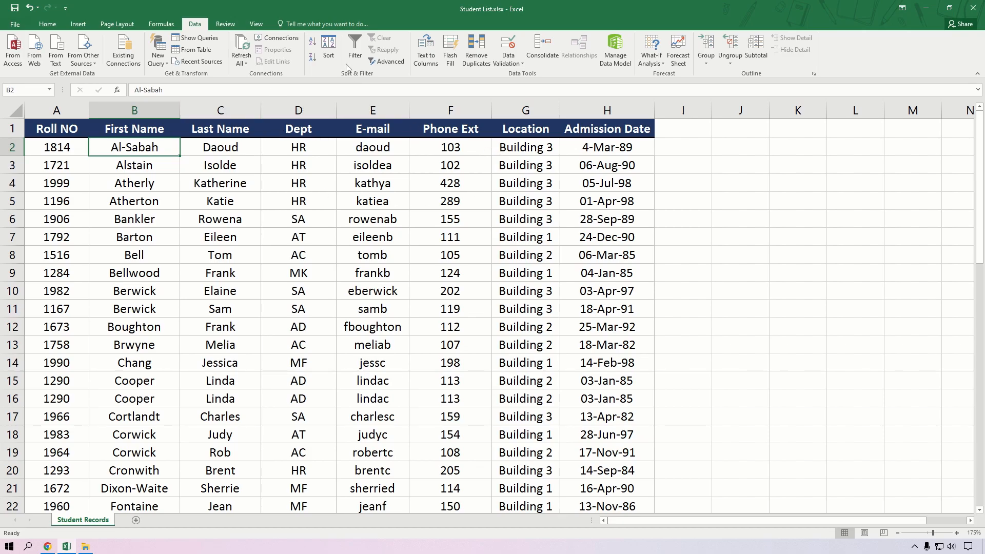
Delete the Phone Ext and Last Name levels from the custom sort and apply it with First Name only.
click(328, 49)
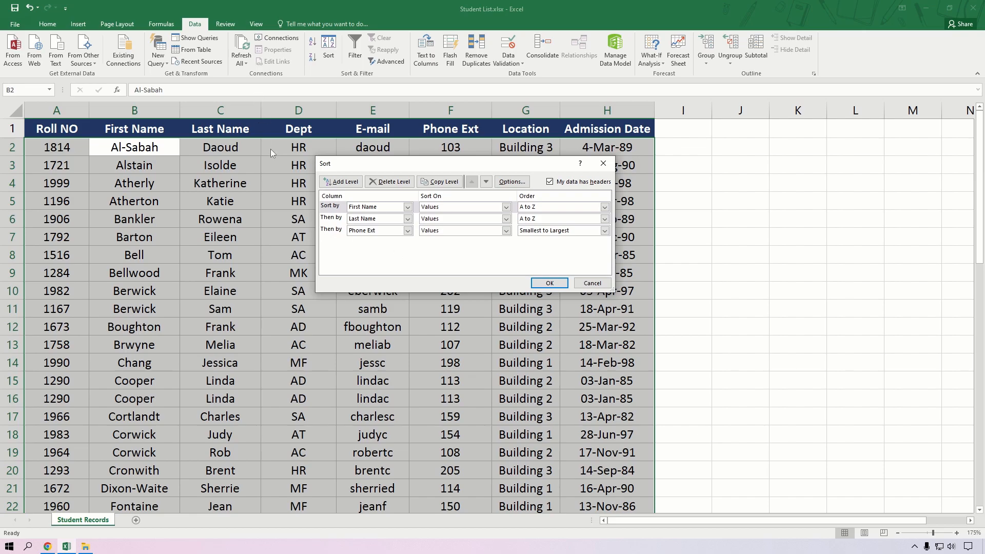
click(336, 223)
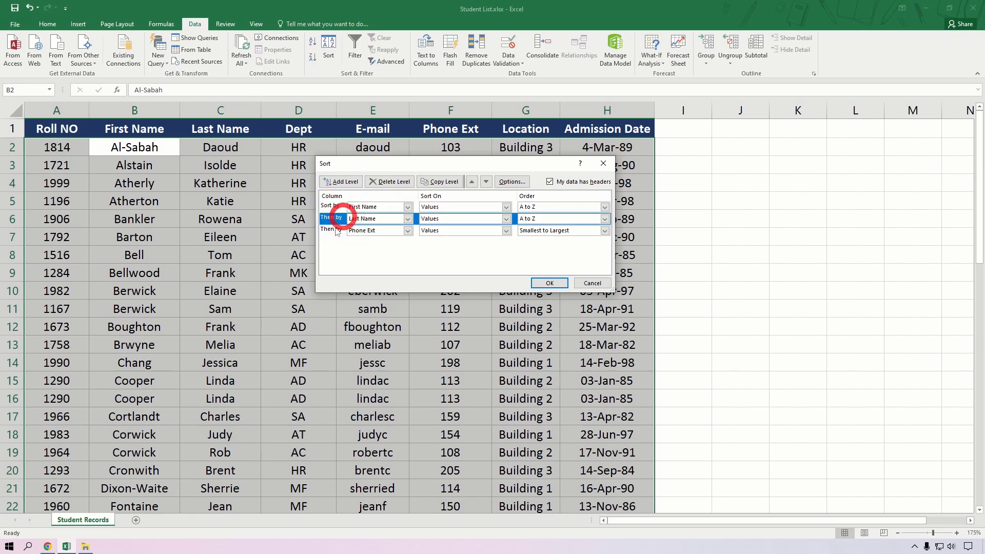
click(336, 229)
click(382, 182)
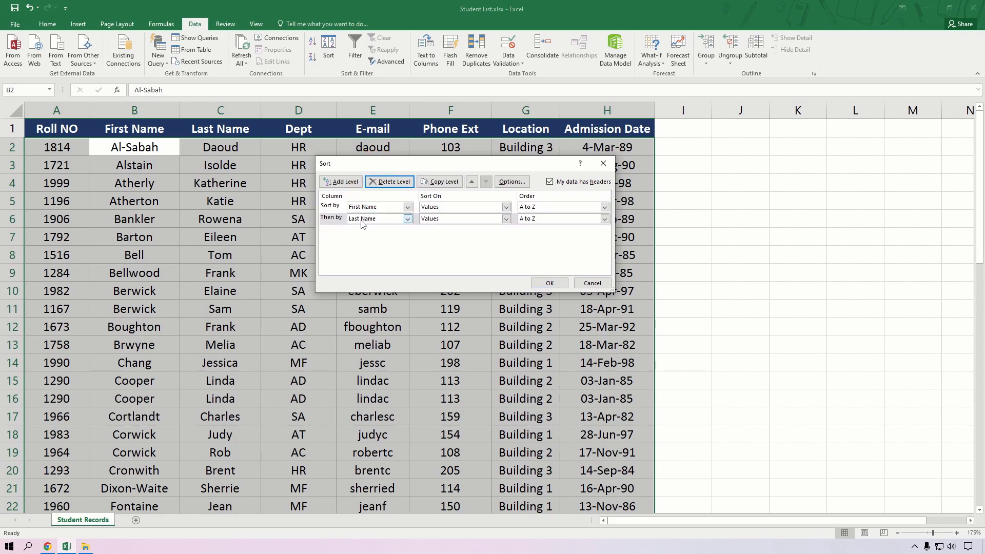
click(382, 183)
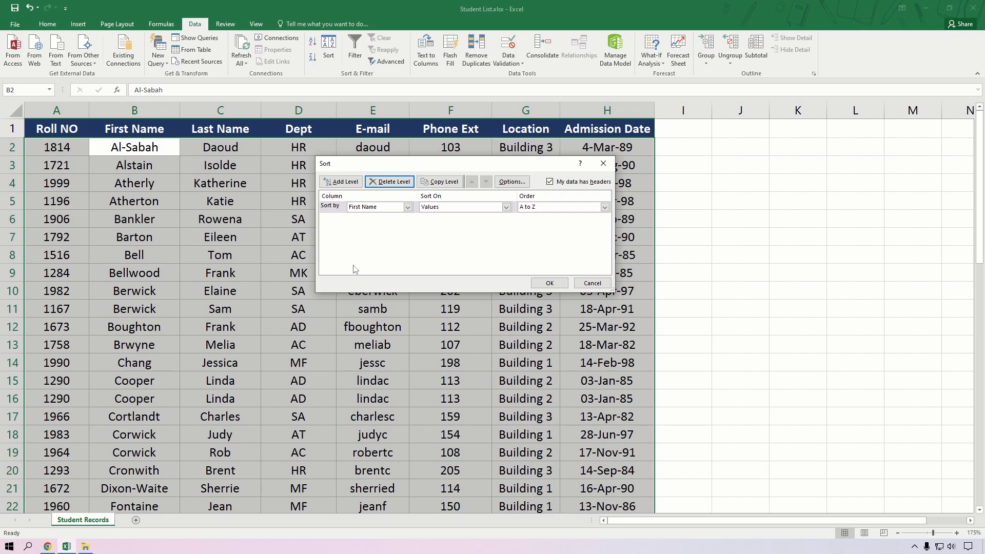
click(558, 283)
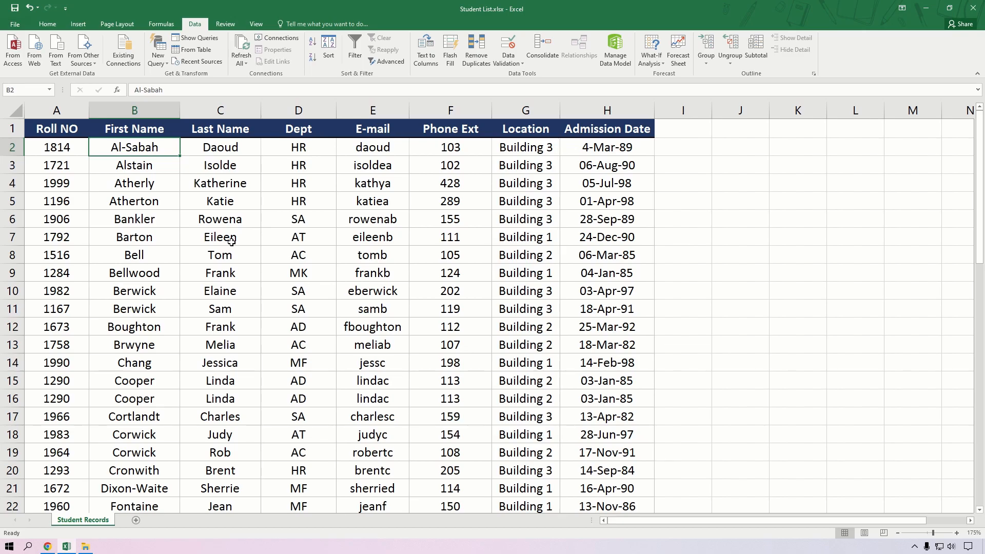
Add a new worksheet after Student Records and name it Gurdian 2015.
click(136, 520)
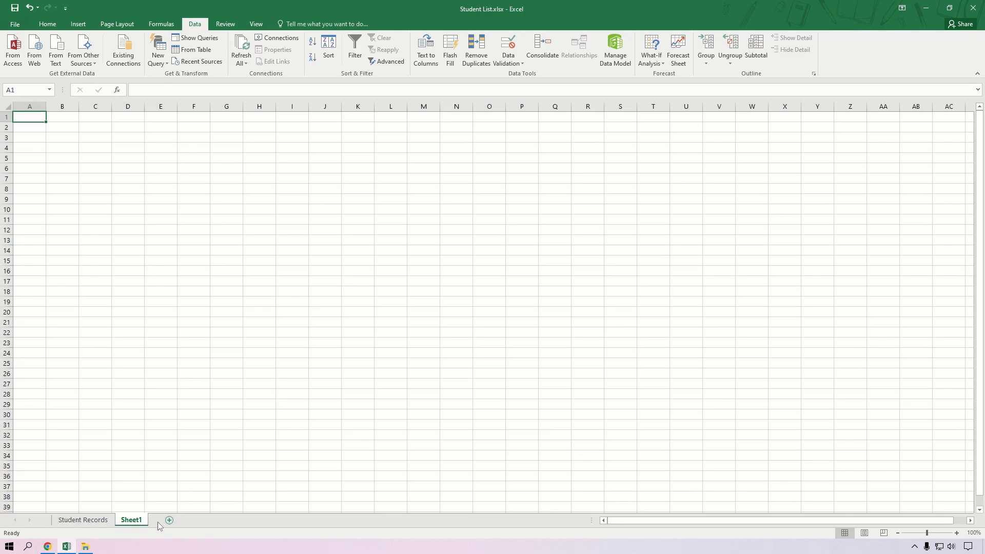
double_click(137, 520)
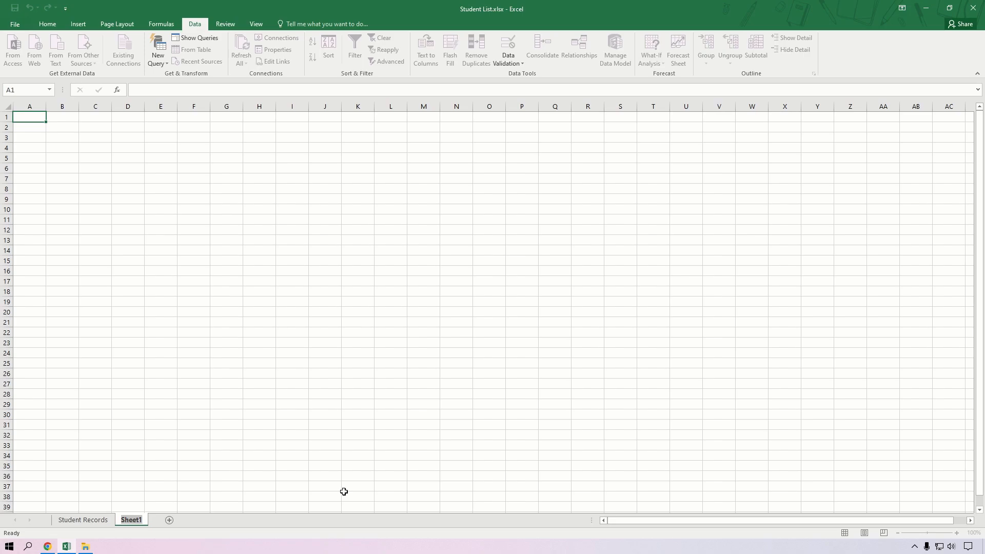
text(Gurdian 205)
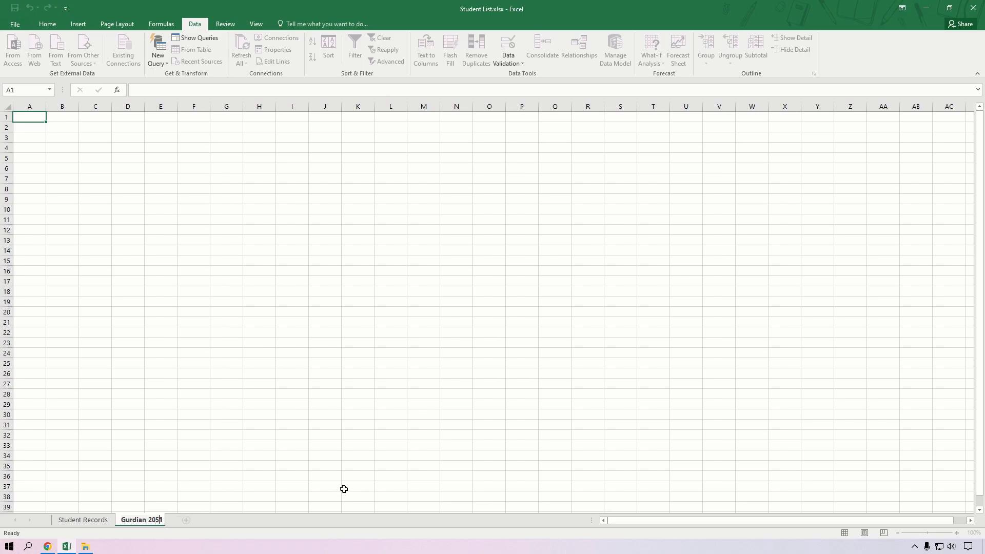
key(BackSpace)
text(15)
key(Return)
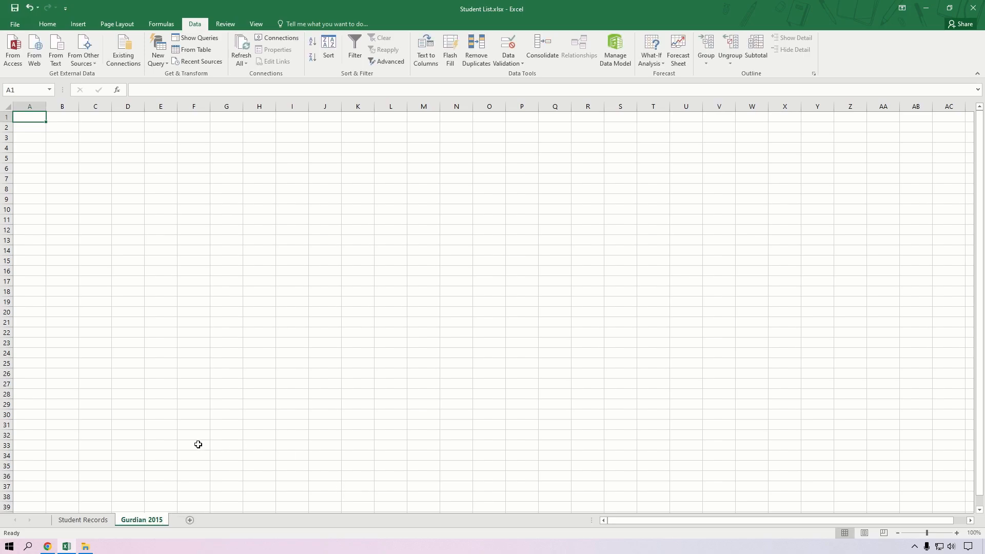
Copy the header row A1:H1 from the Student Records sheet into cell A1 of the Gurdian 2015 sheet.
click(76, 523)
drag(44, 133, 600, 125)
key(ctrl+c)
click(146, 521)
key(ctrl+v)
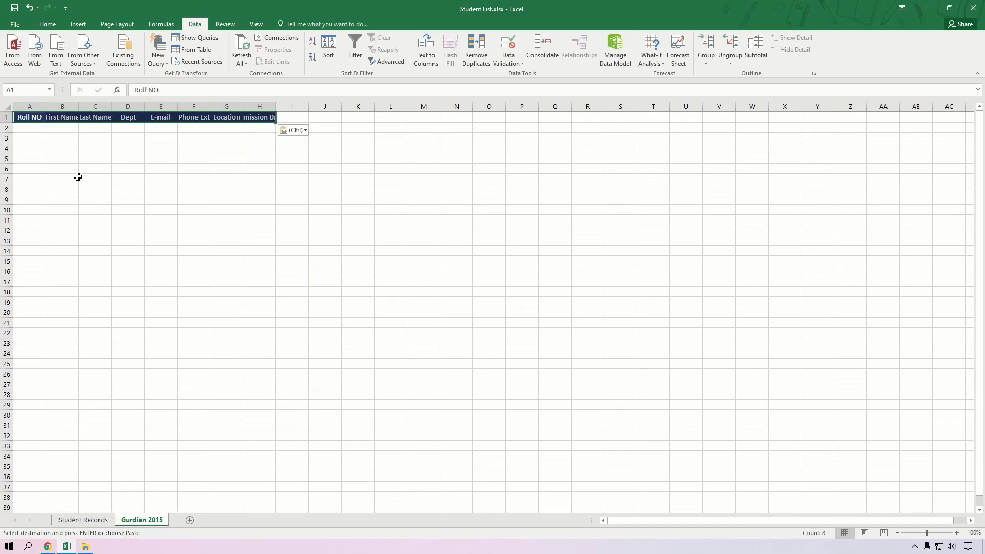
Replace the first three headings in A1:C1 of the Gurdian 2015 sheet with Month, Year and Cost.
scroll(41, 127, up, 3)
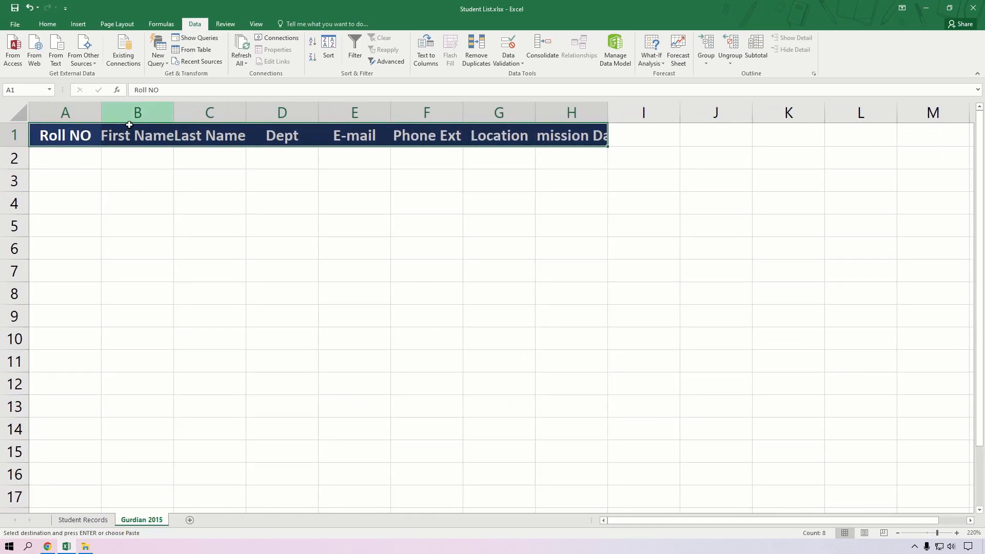
click(68, 160)
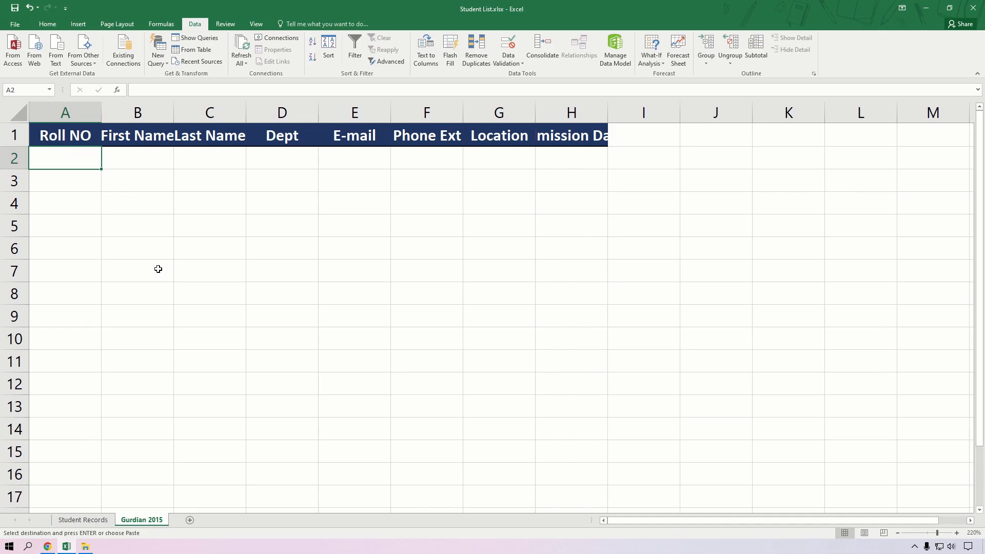
key(Up)
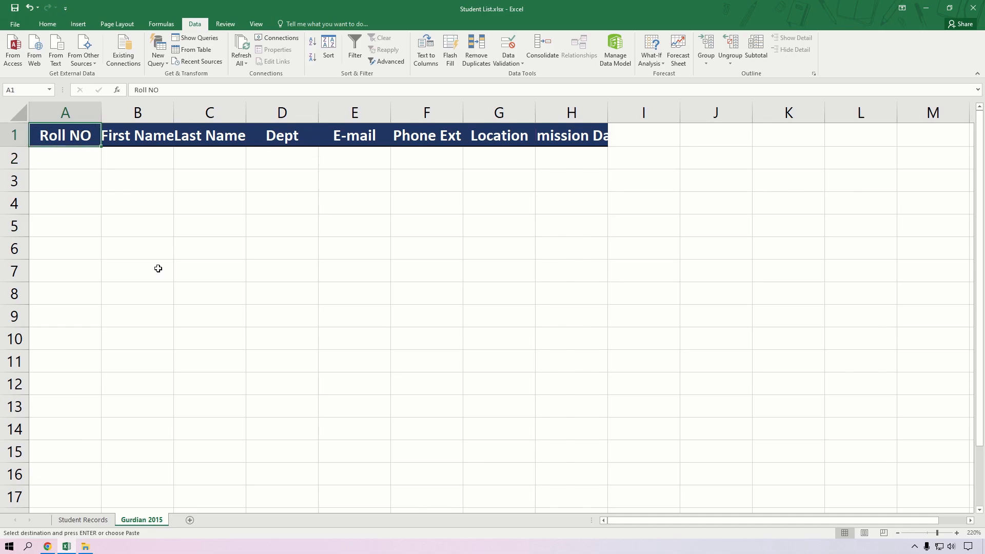
text(Month)
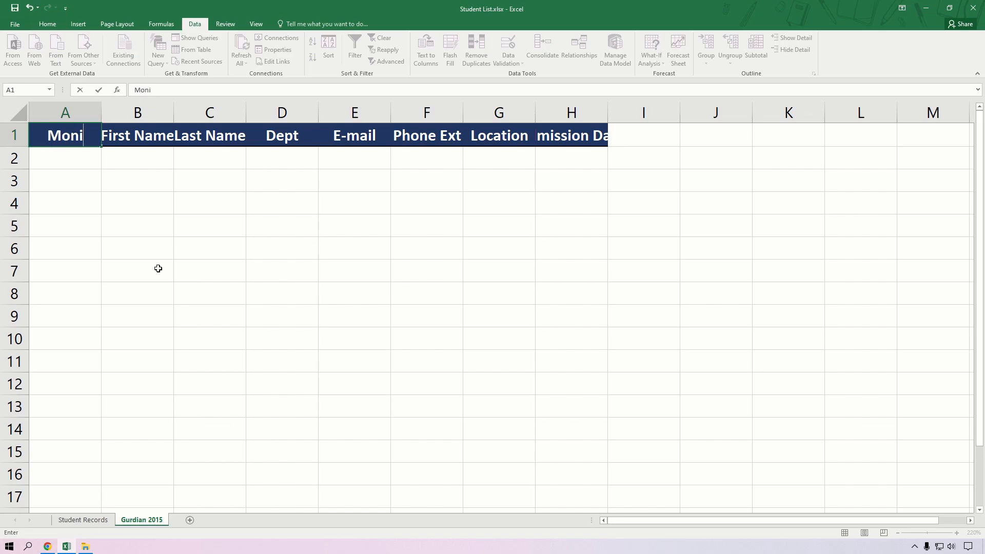
key(Tab)
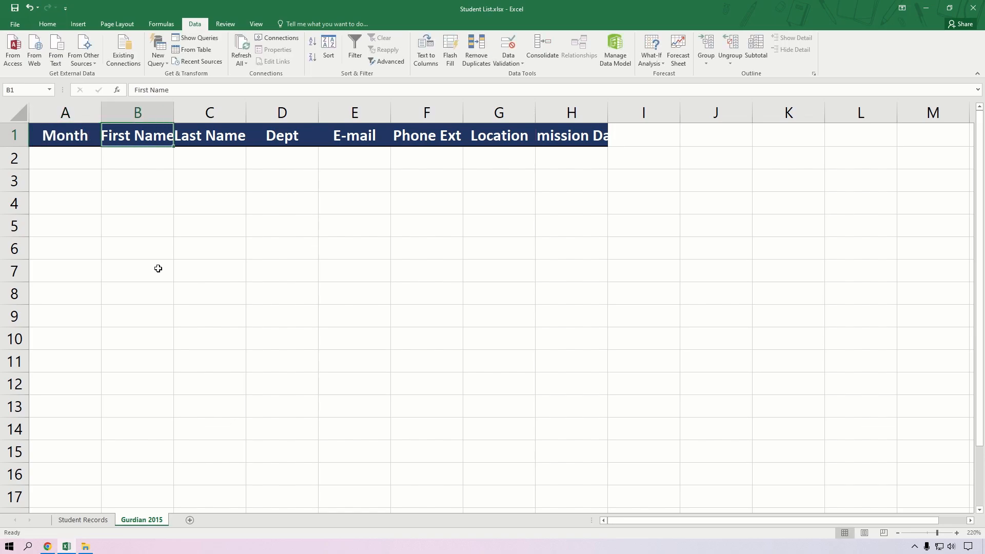
text(Year)
key(Tab)
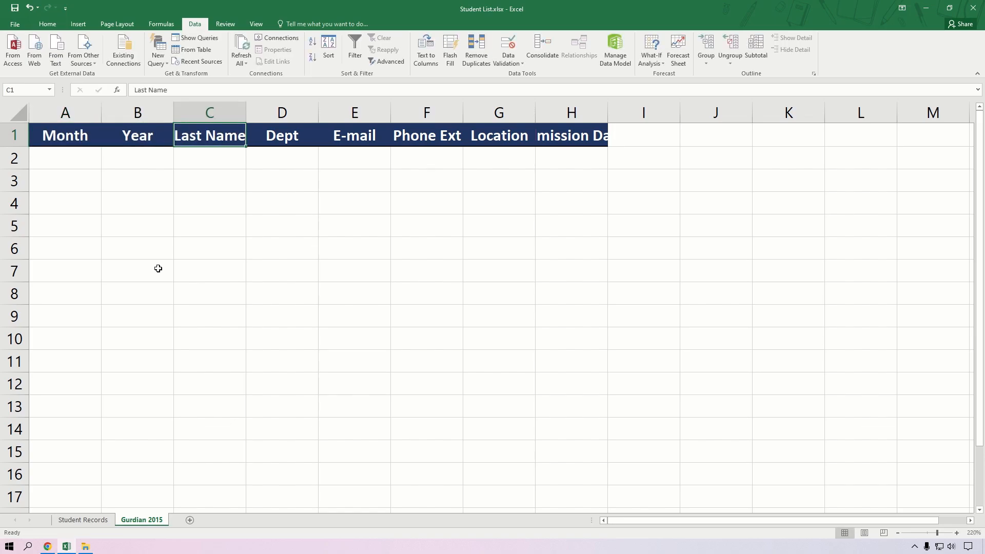
text(Cost)
key(Tab)
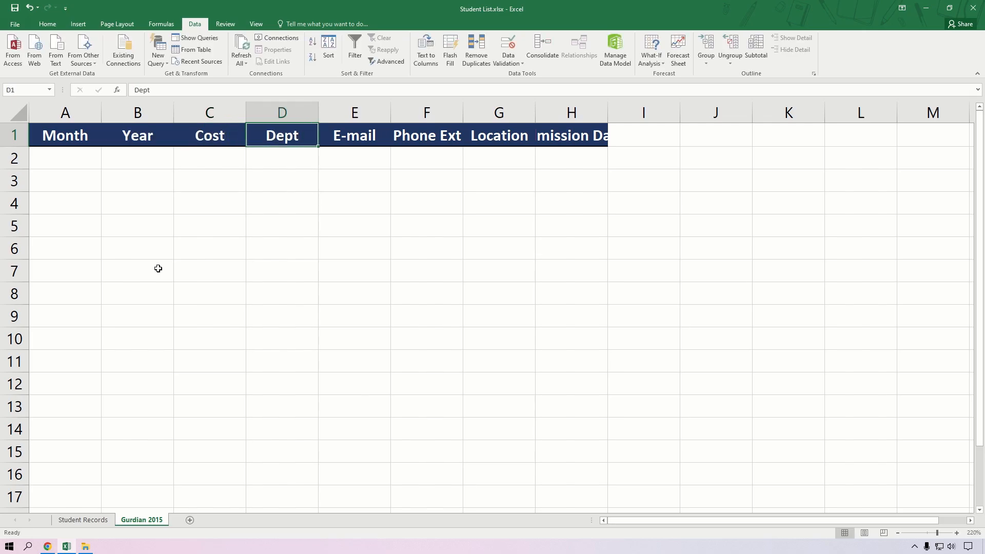
Replace the headings in D1 and E1 with Items and Name.
text(Ite)
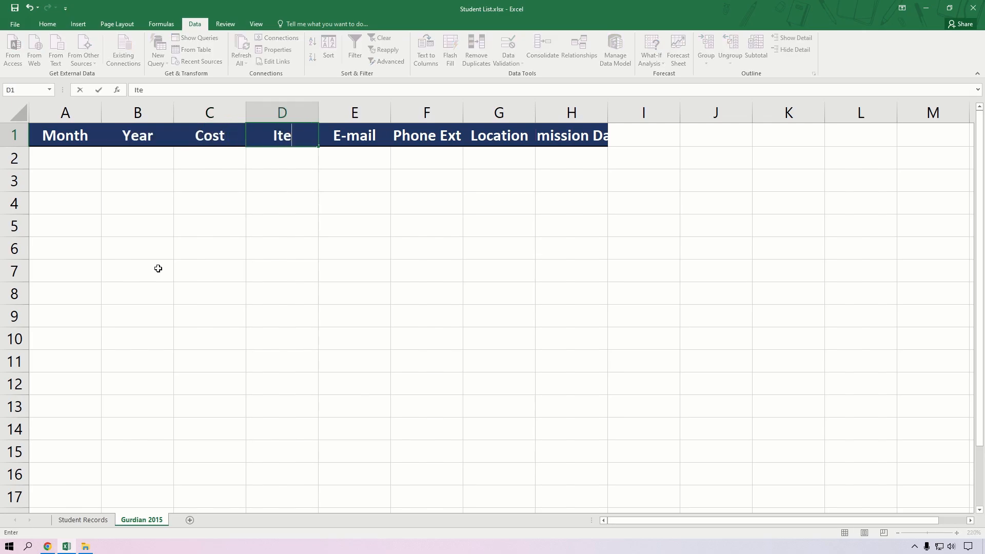
text(ms)
key(Tab)
key(shift+Tab)
key(Tab)
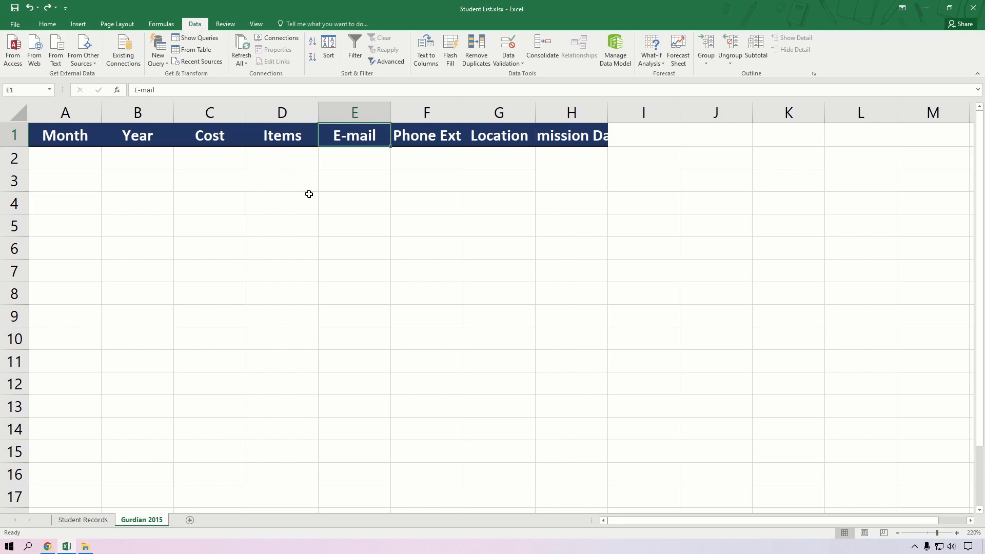
text(Name)
key(Tab)
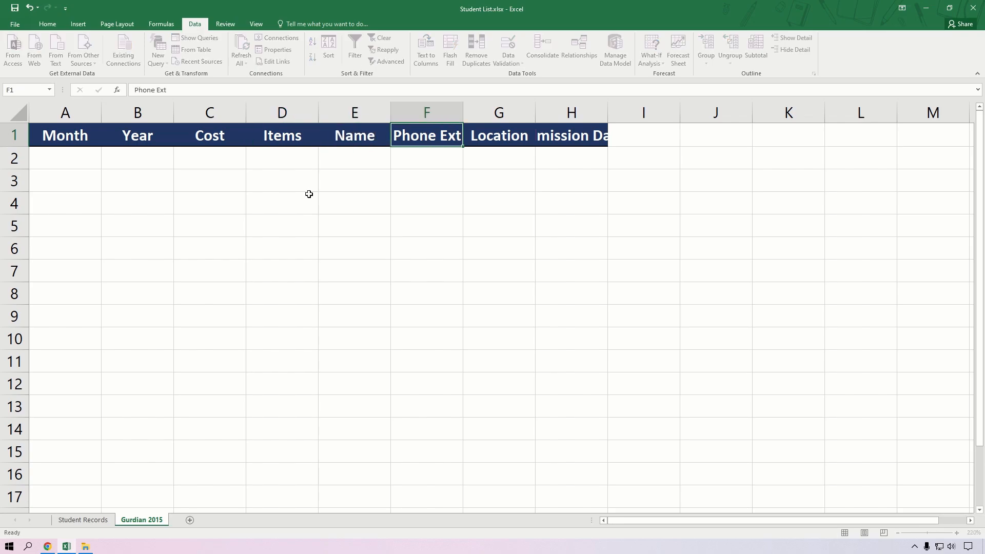
Delete columns F to H with the leftover Phone Ext, Location and admission date headings.
drag(404, 111, 561, 112)
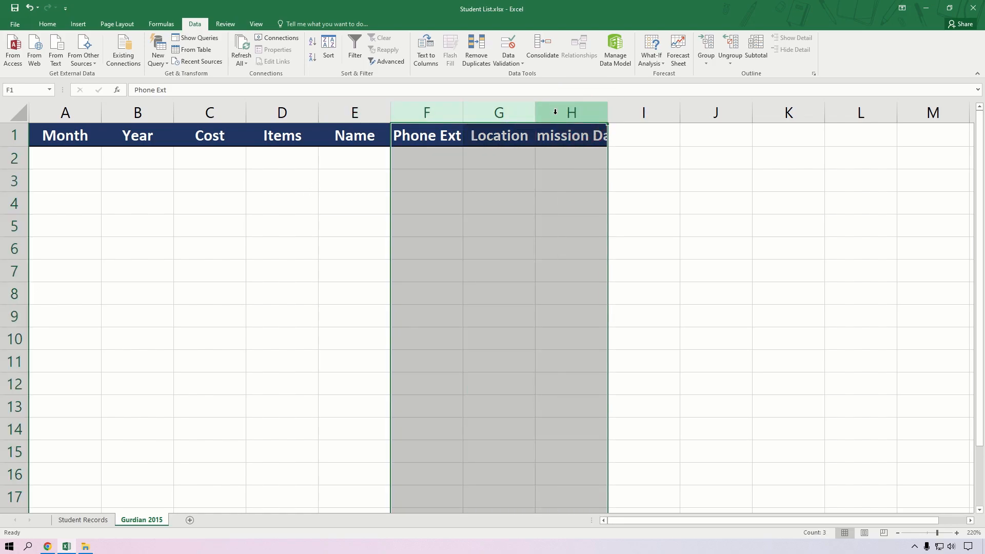
key(ctrl+minus)
click(457, 208)
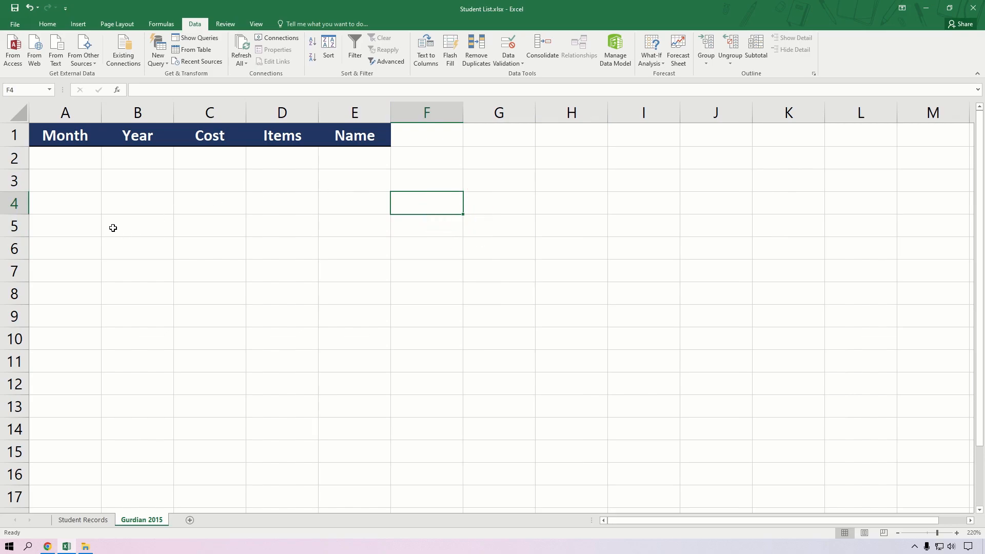
Enter Januray as the month in A2 and 2015 as the year in B2.
click(59, 155)
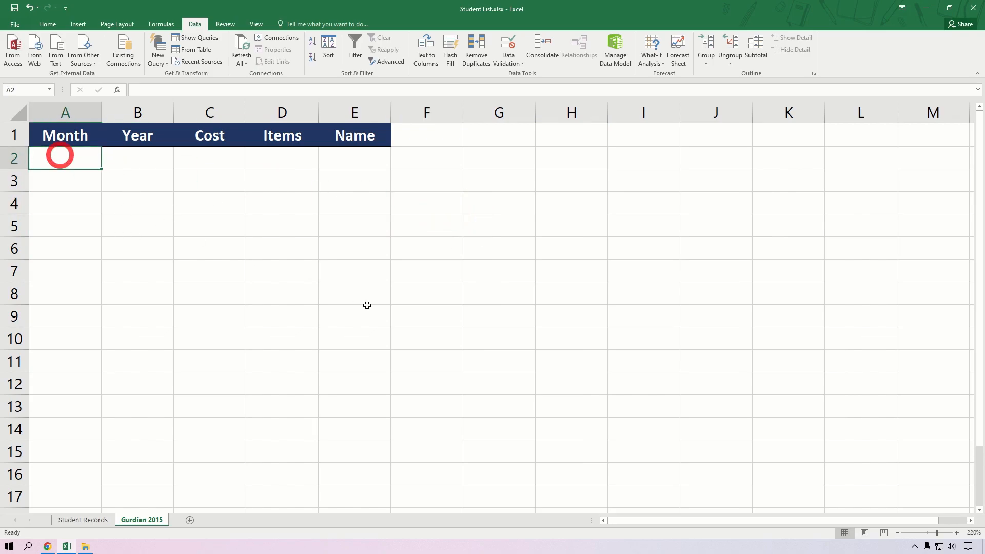
text(Januray)
key(Tab)
text(205)
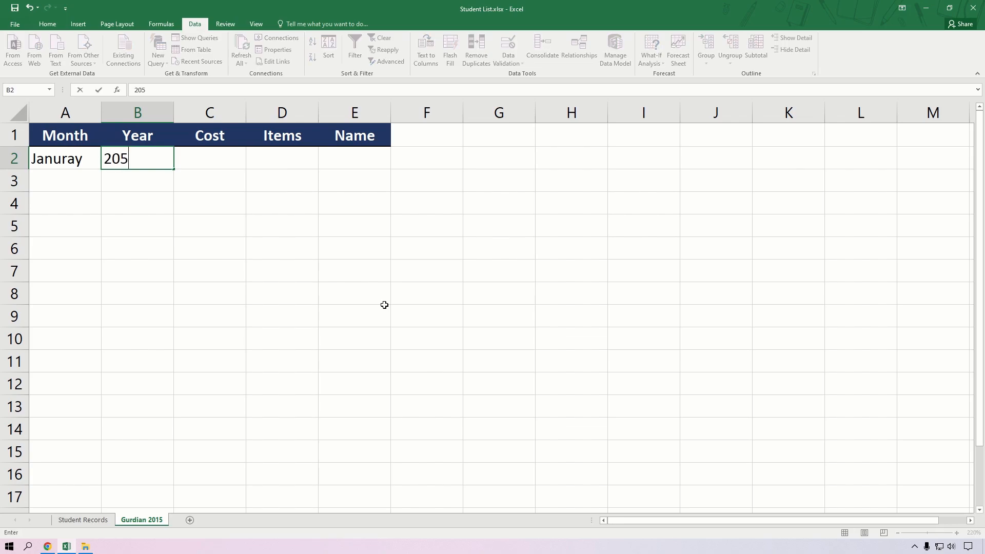
key(BackSpace)
text(15)
key(Tab)
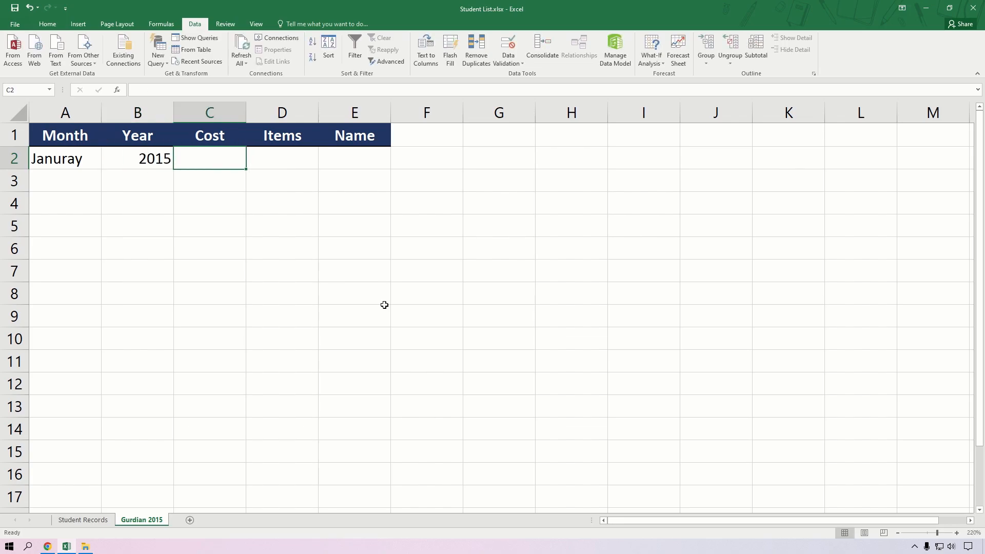
Complete row 2 with a cost of 1050, 99 items and the guardian's surname.
text(1050)
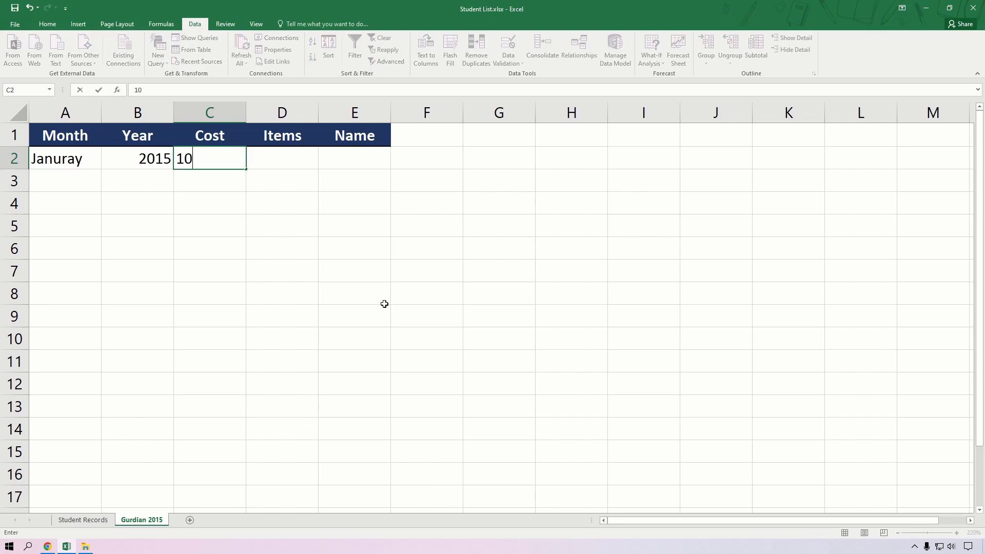
key(Return)
key(Up)
key(Right)
key(Right)
key(Right)
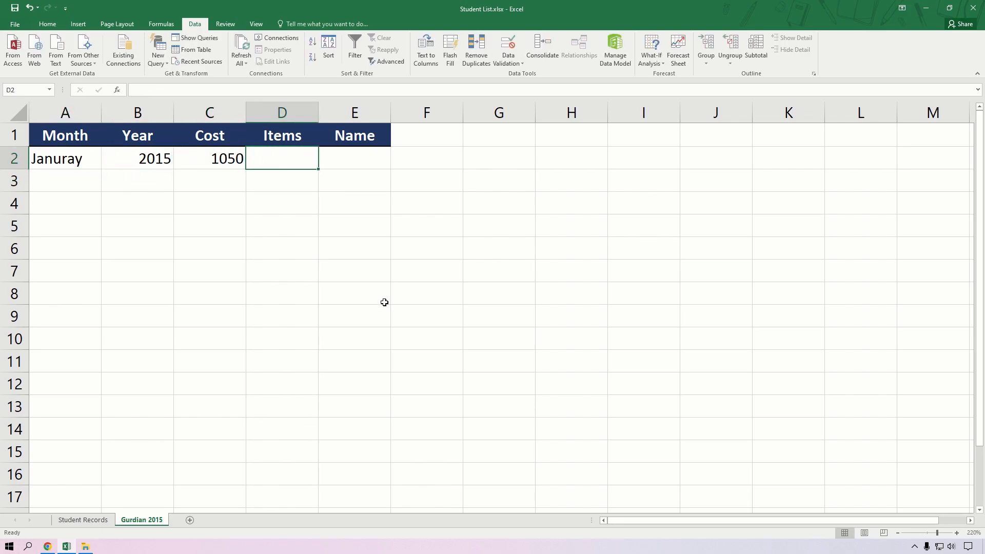
text(99)
key(Tab)
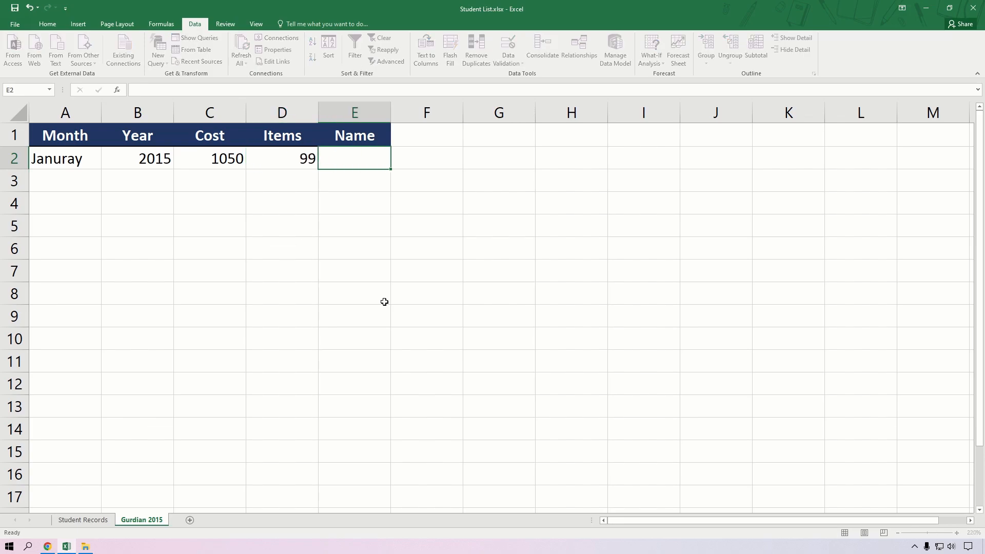
text(Smyth)
key(Tab)
Format the cost in C2 as accounting with a dollar sign and no decimal places.
click(206, 158)
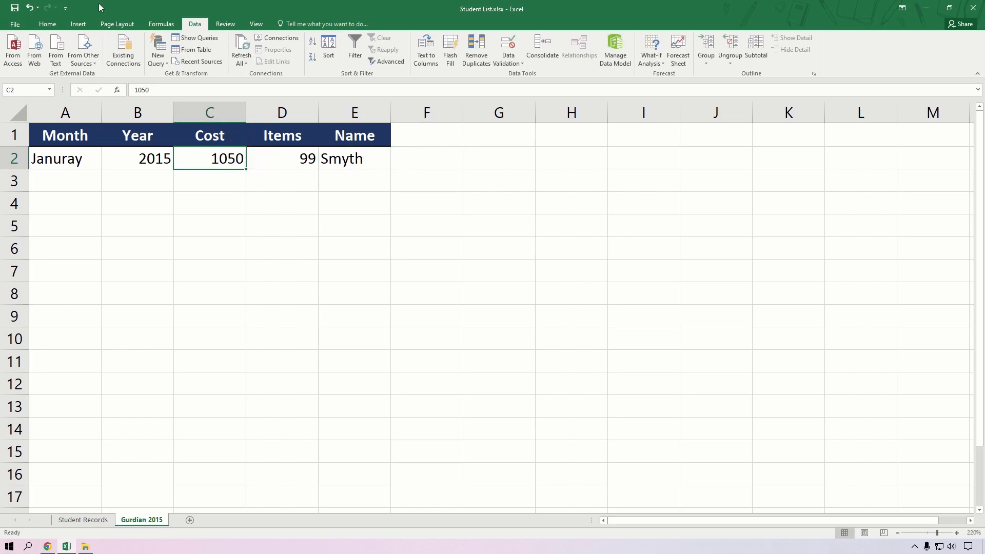
click(47, 24)
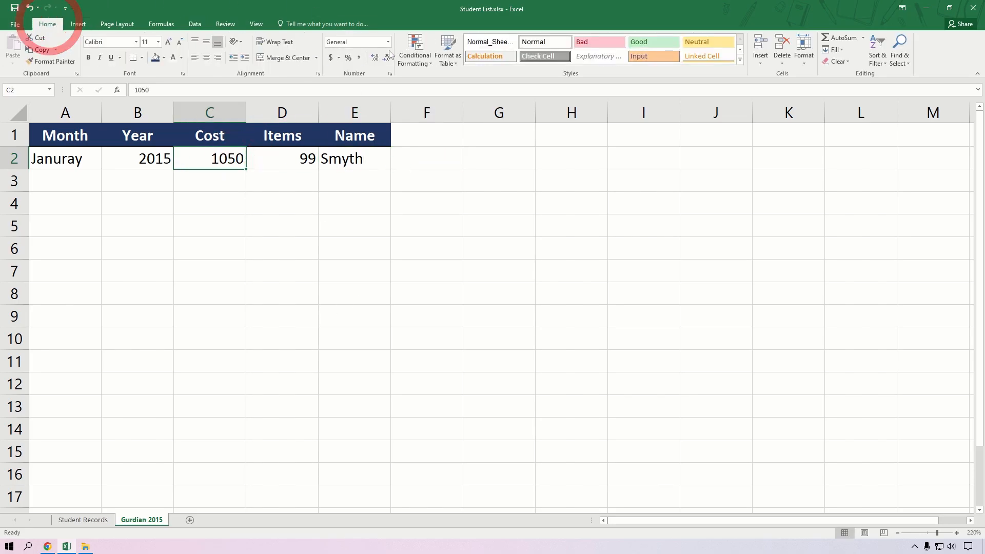
click(331, 56)
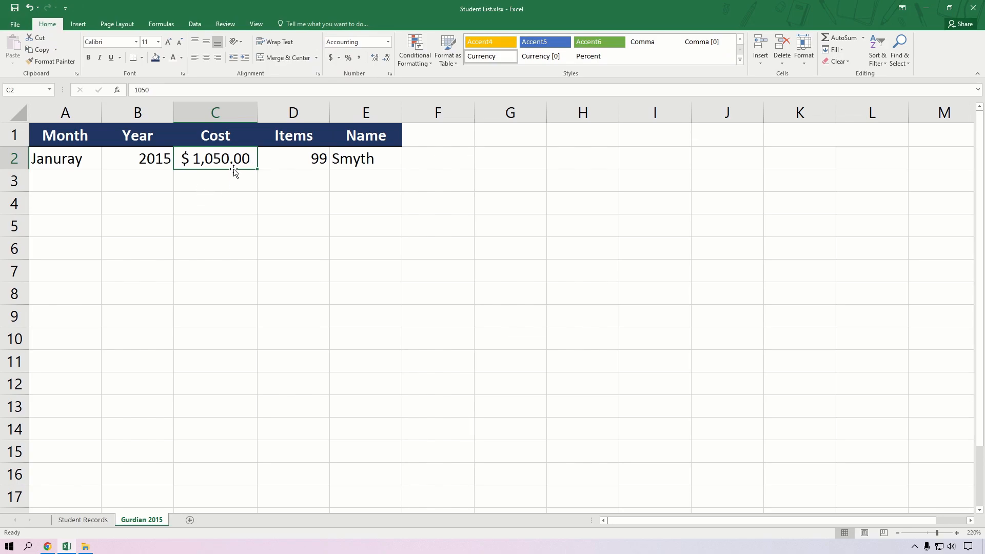
click(386, 58)
click(386, 59)
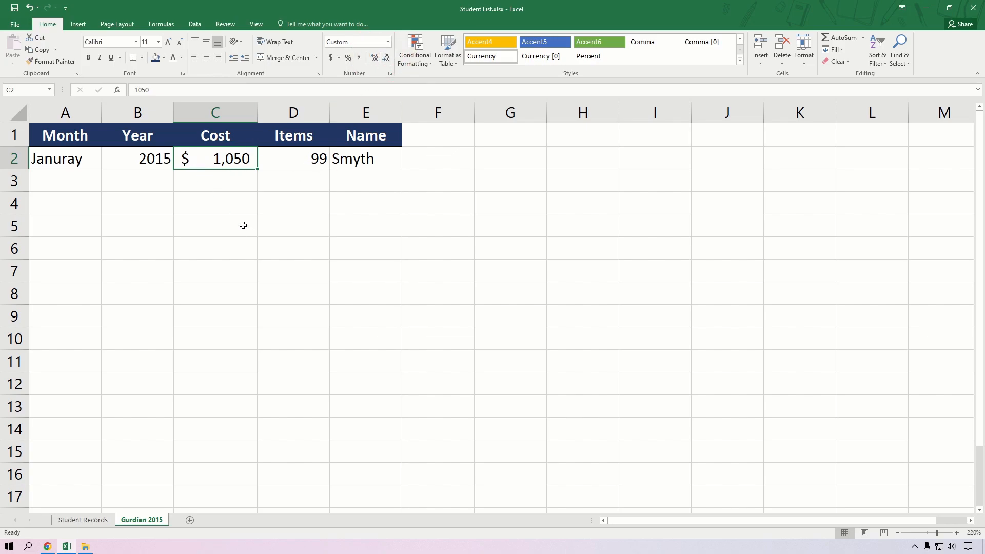
click(232, 182)
click(121, 182)
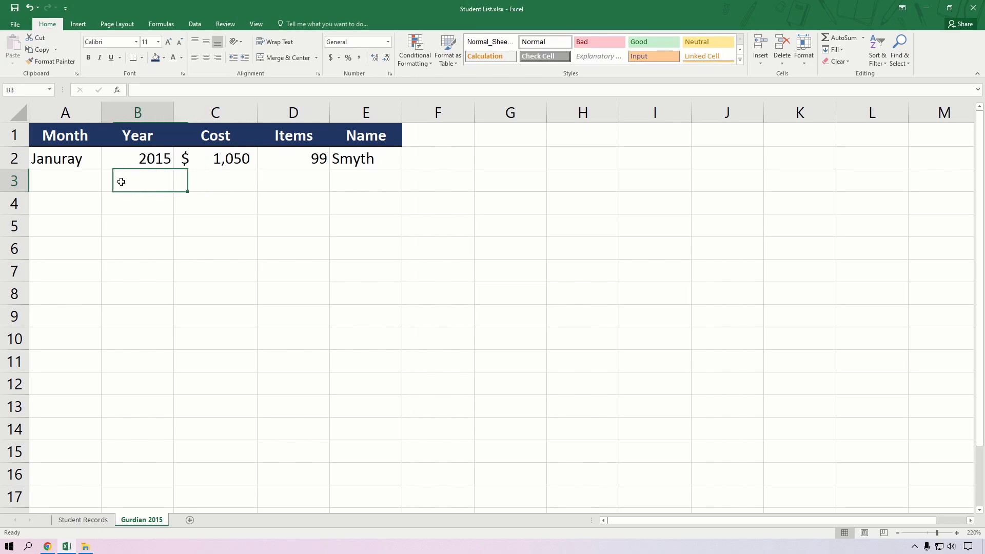
click(72, 183)
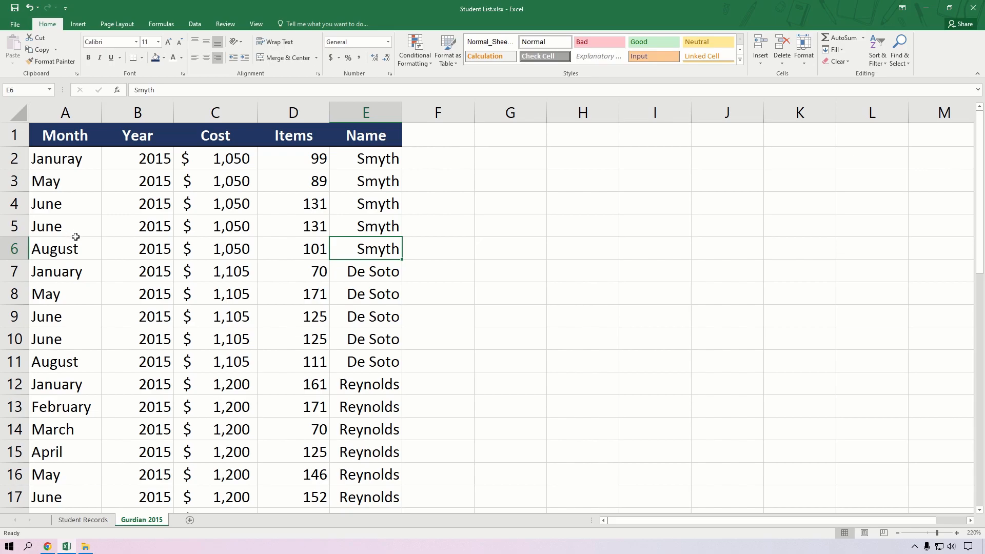
Sort the Gurdian 2015 records by the Month column in A to Z order and check the resulting month order.
click(81, 283)
drag(81, 196, 81, 191)
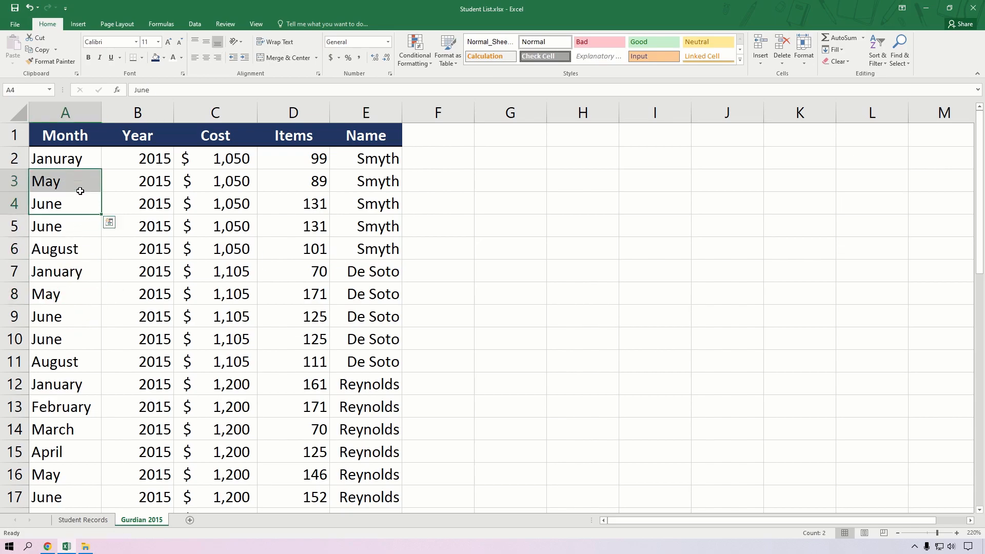
click(70, 164)
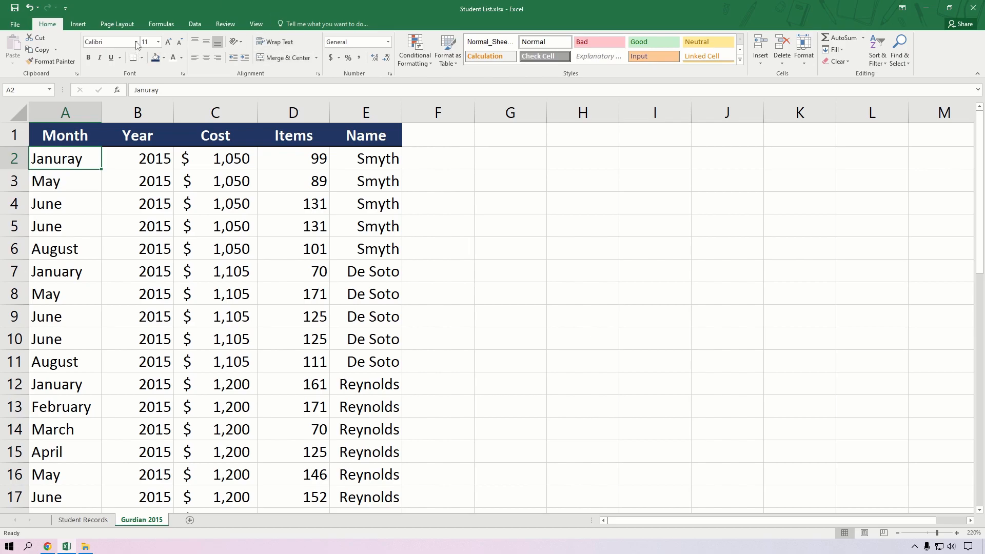
click(196, 24)
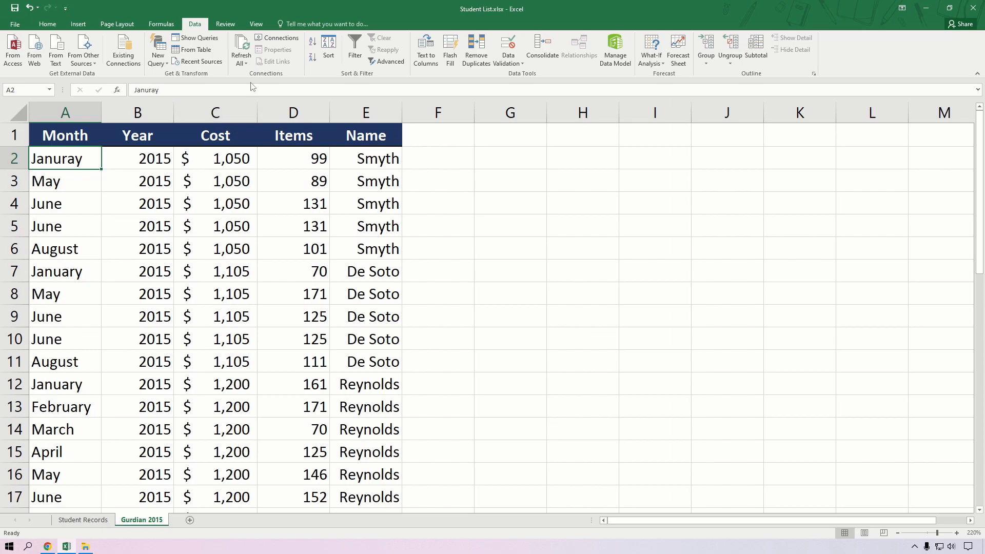
click(311, 43)
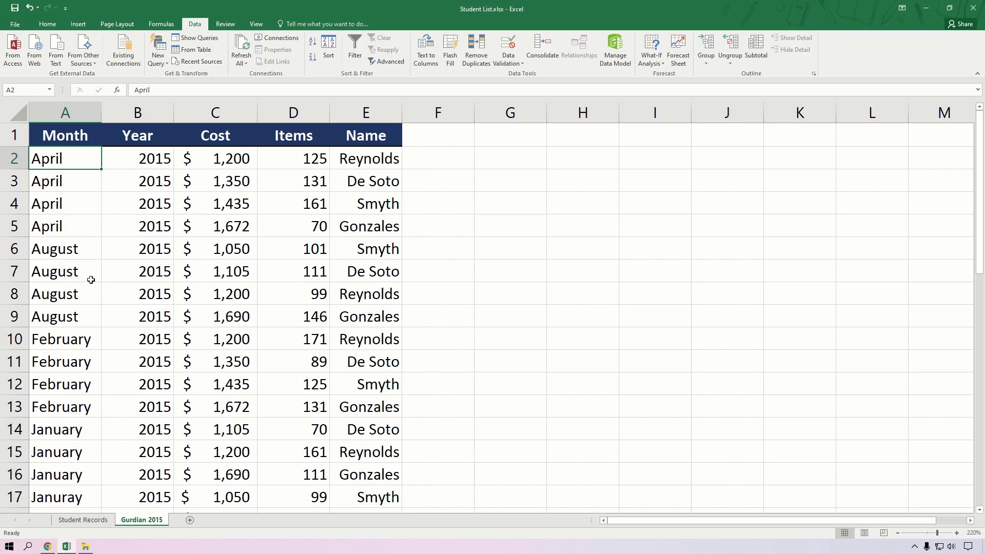
scroll(83, 366, down, 6)
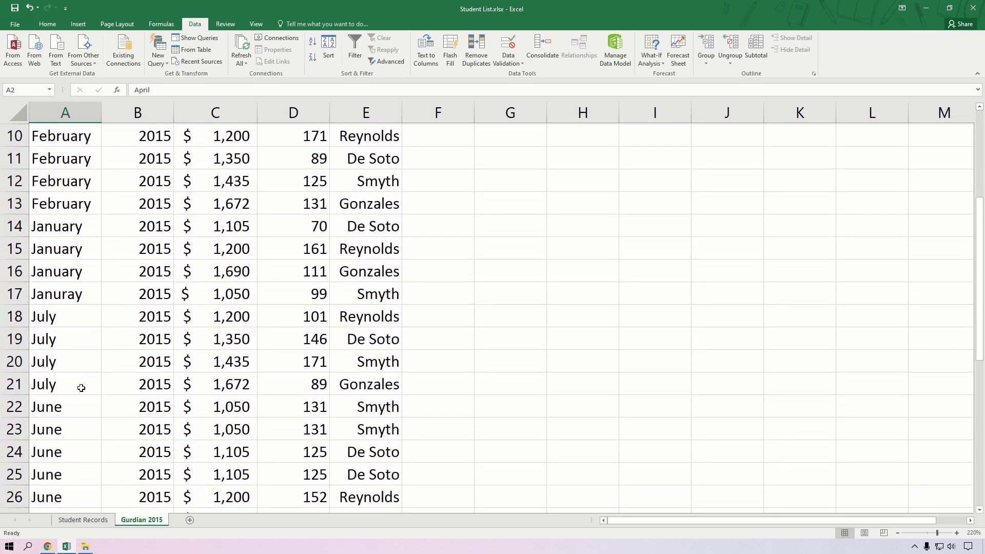
scroll(80, 366, down, 2)
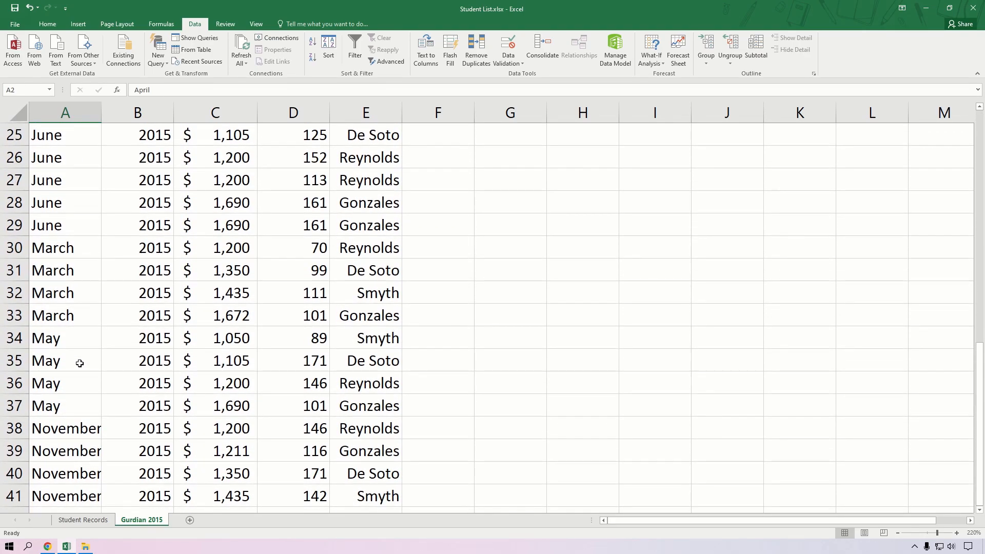
scroll(82, 359, up, 8)
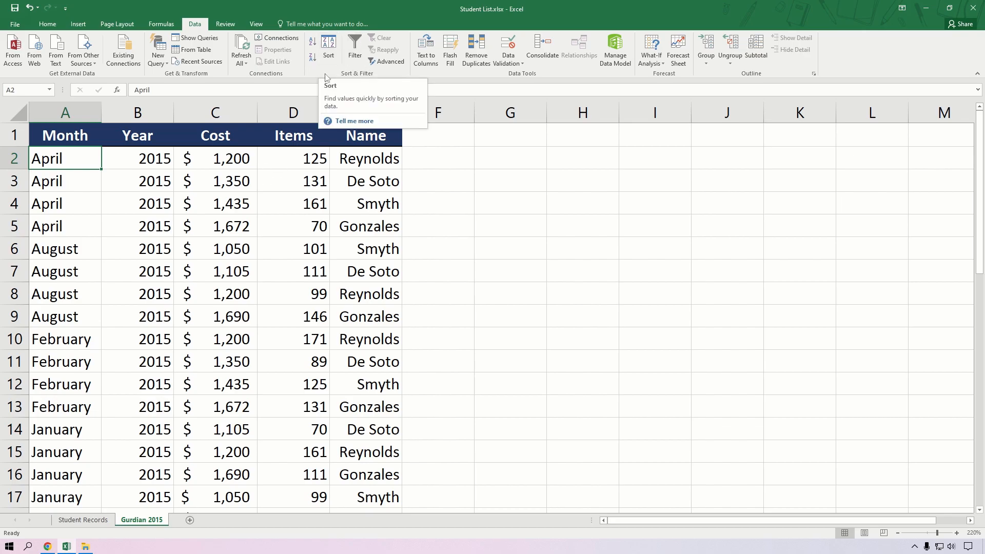
Set the Month sort level's order to the custom list of full month names starting January, February, March, April.
click(328, 56)
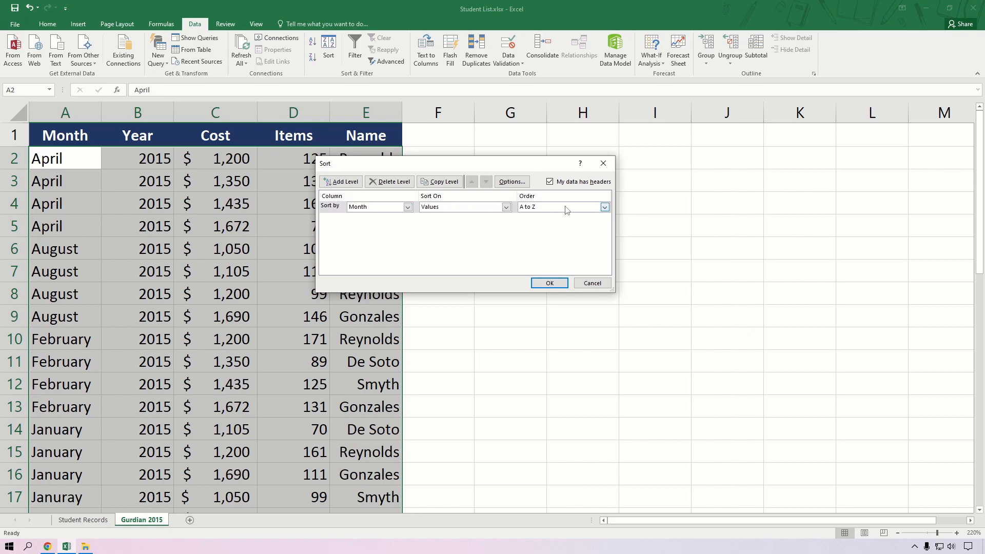
click(605, 207)
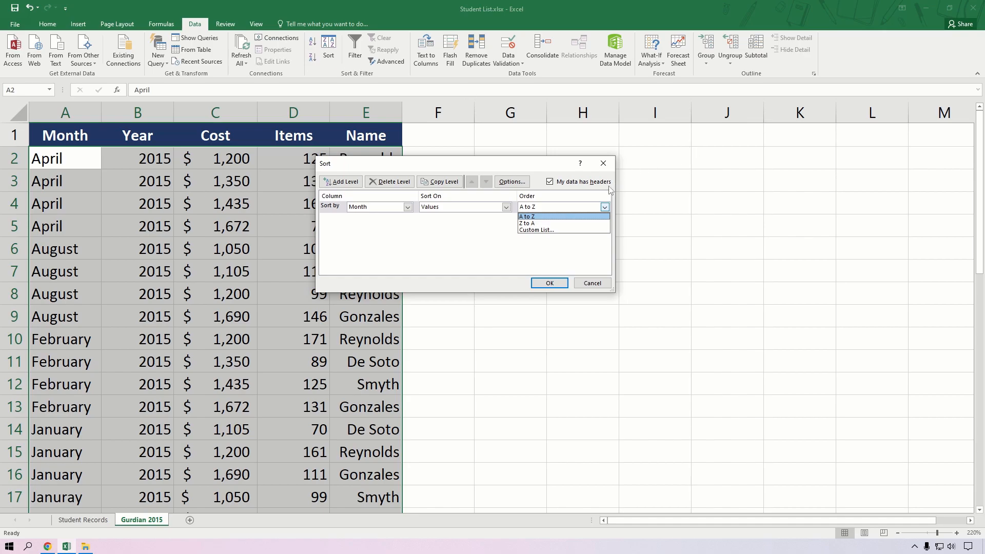
click(566, 231)
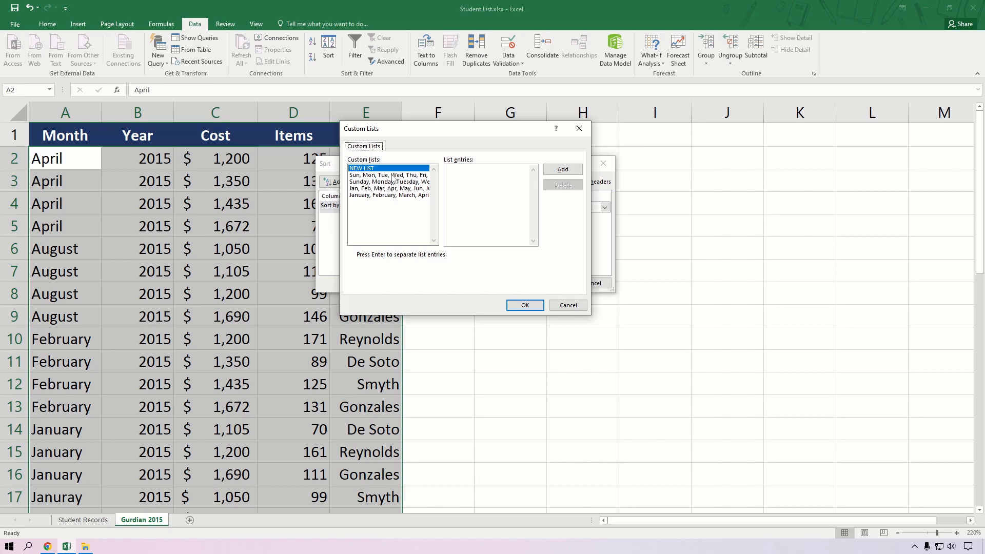
click(372, 175)
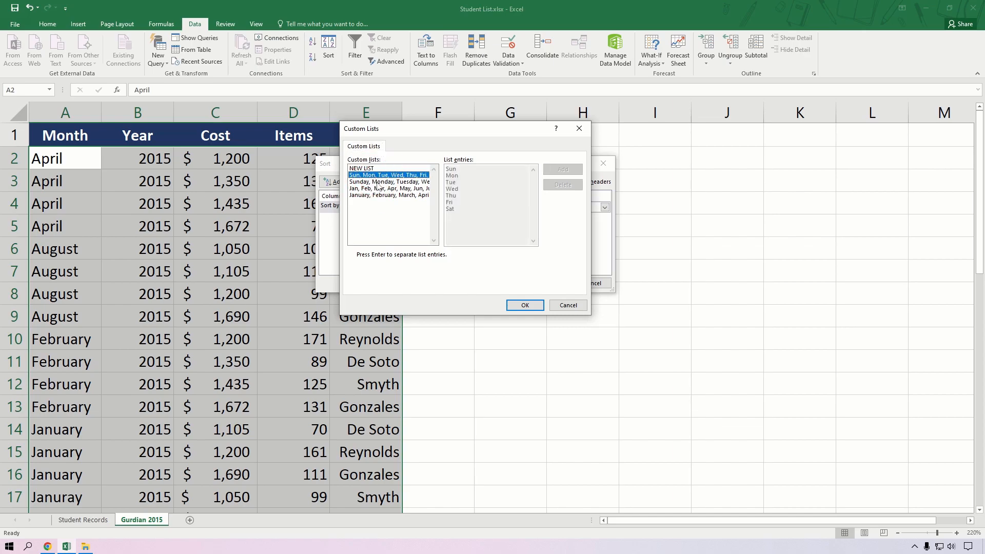
click(370, 181)
click(367, 176)
click(361, 182)
click(377, 189)
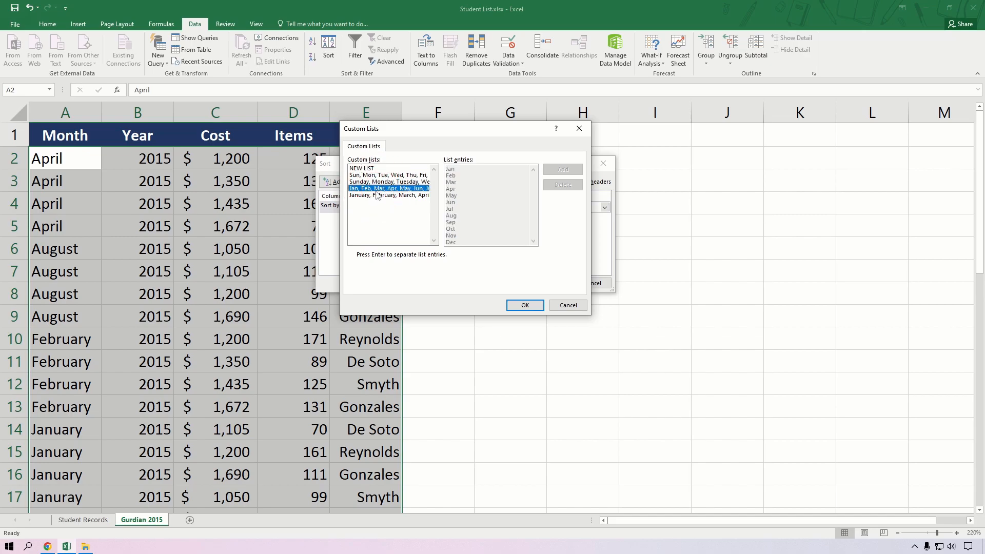
click(379, 195)
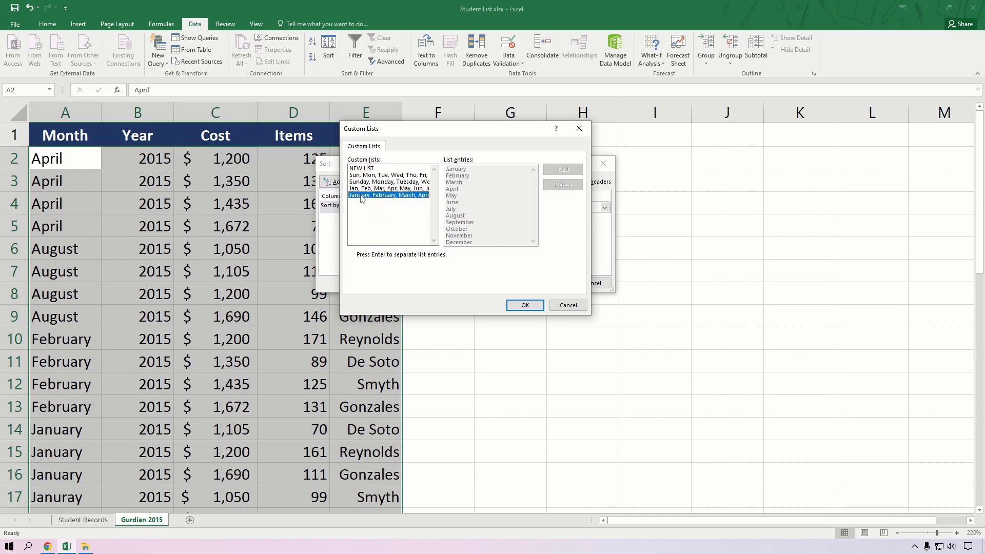
click(525, 306)
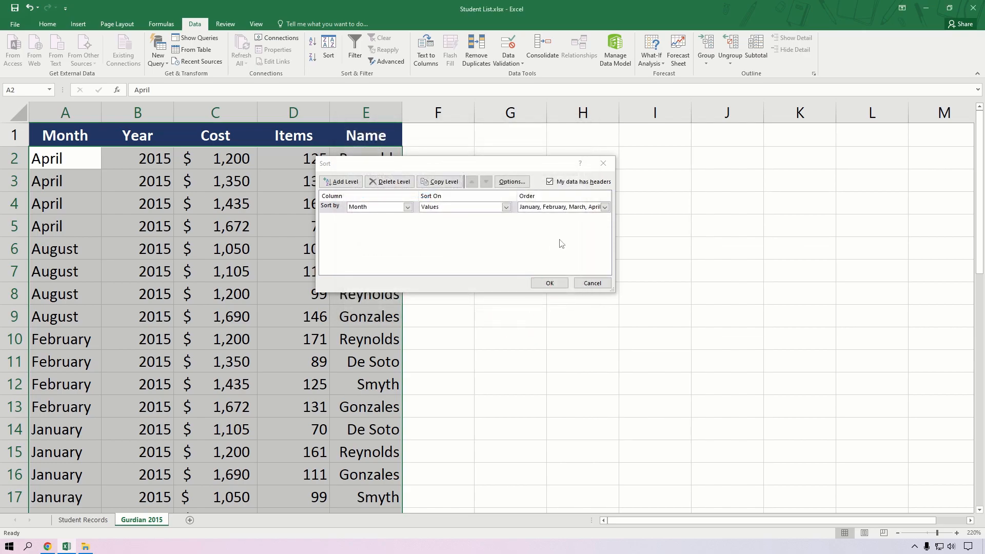
Choose the January-first direction of the custom month order and apply the sort to the records.
click(604, 207)
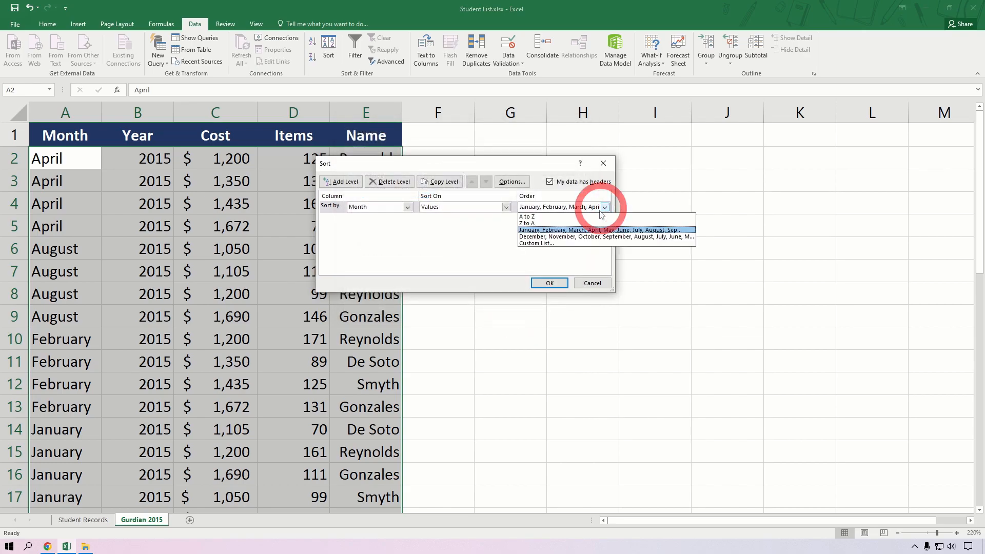
click(535, 233)
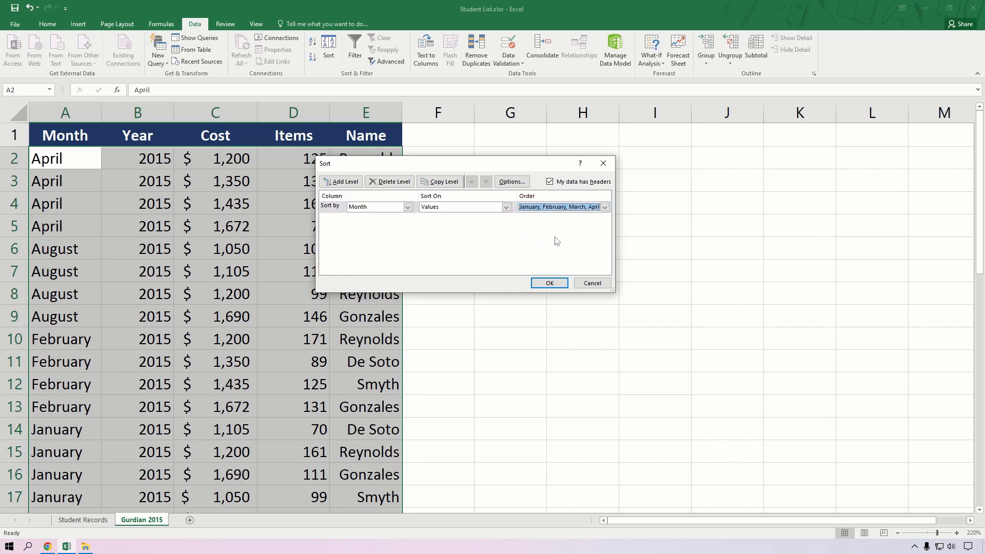
click(546, 284)
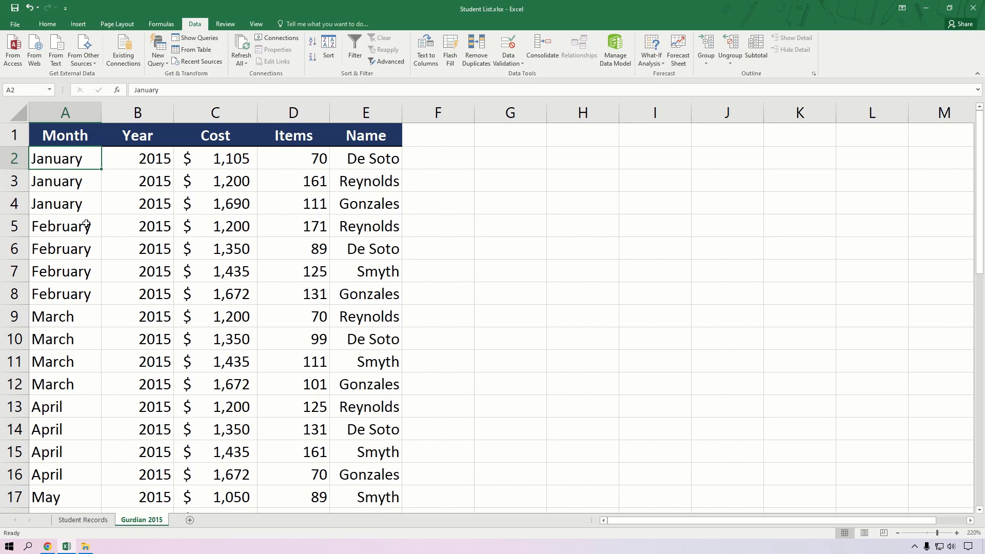
Examine the month order down the sorted records and select the month cell of the last record, A41.
scroll(87, 231, down, 1)
scroll(88, 236, down, 1)
scroll(87, 256, down, 2)
scroll(84, 271, down, 7)
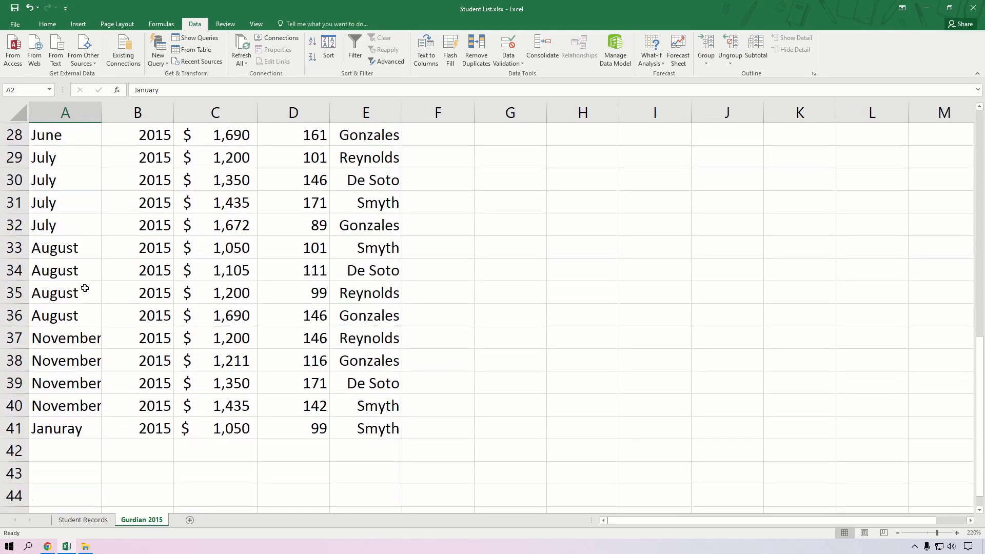
scroll(103, 256, up, 2)
scroll(100, 285, down, 1)
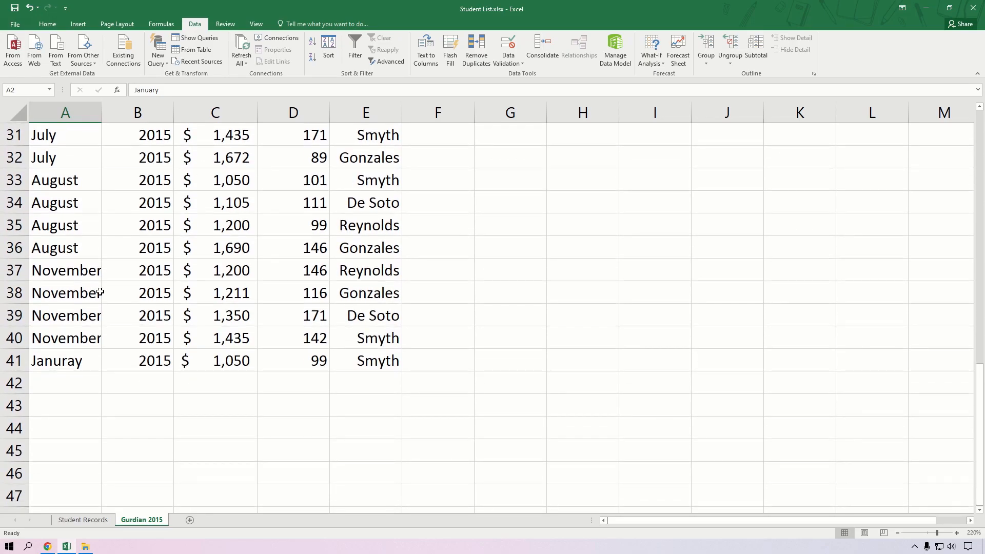
scroll(104, 285, down, 1)
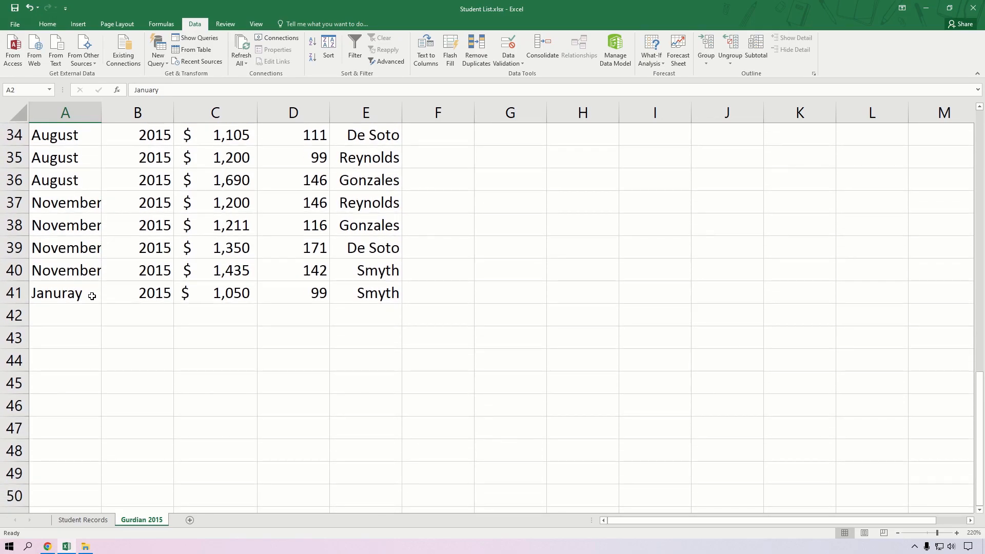
click(87, 300)
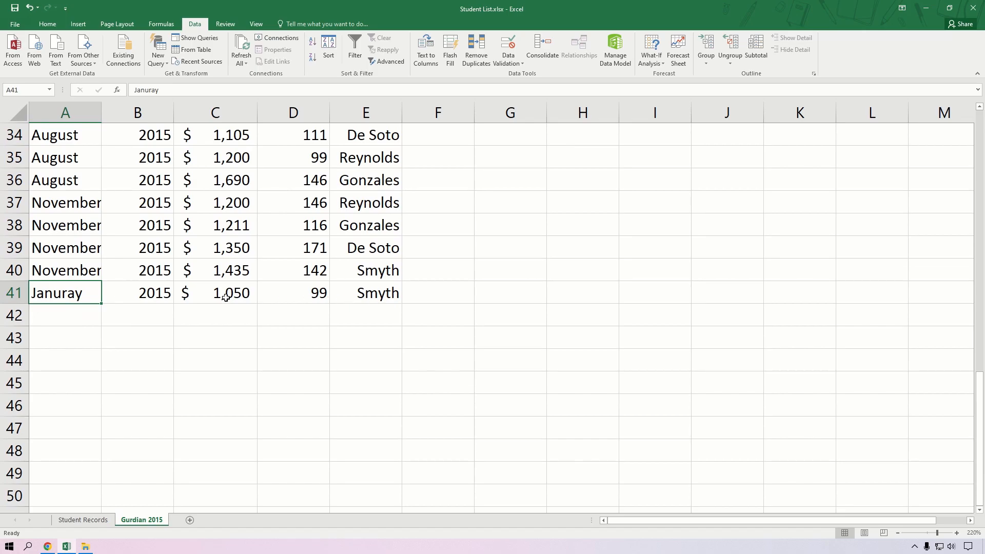
Correct the misspelled month in cell A41 of the last record to January.
scroll(95, 297, up, 2)
click(72, 432)
double_click(72, 432)
click(63, 432)
text(a)
key(Right)
key(Delete)
key(Return)
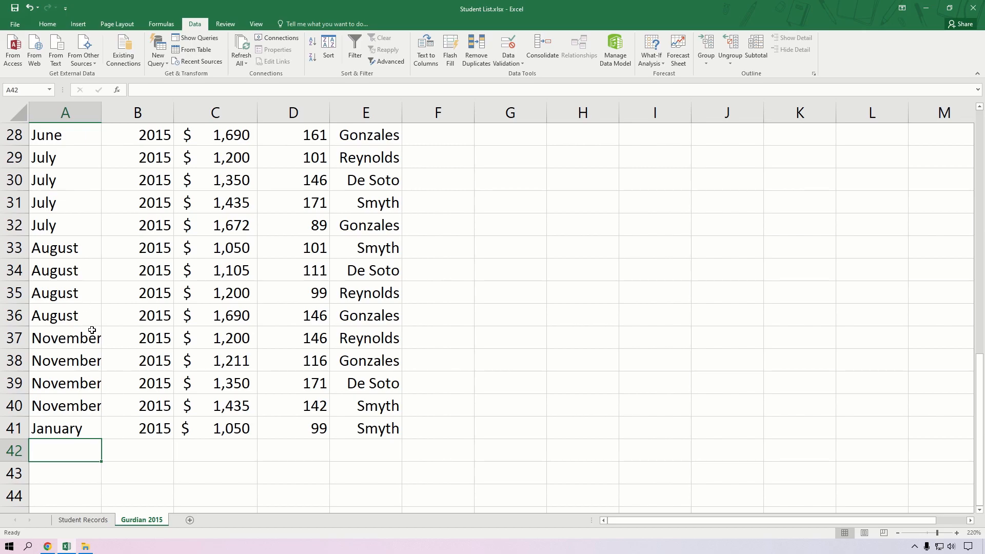
Sort the records again by the Month column in A to Z order and check the month order down the sheet.
click(59, 427)
key(ctrl+Home)
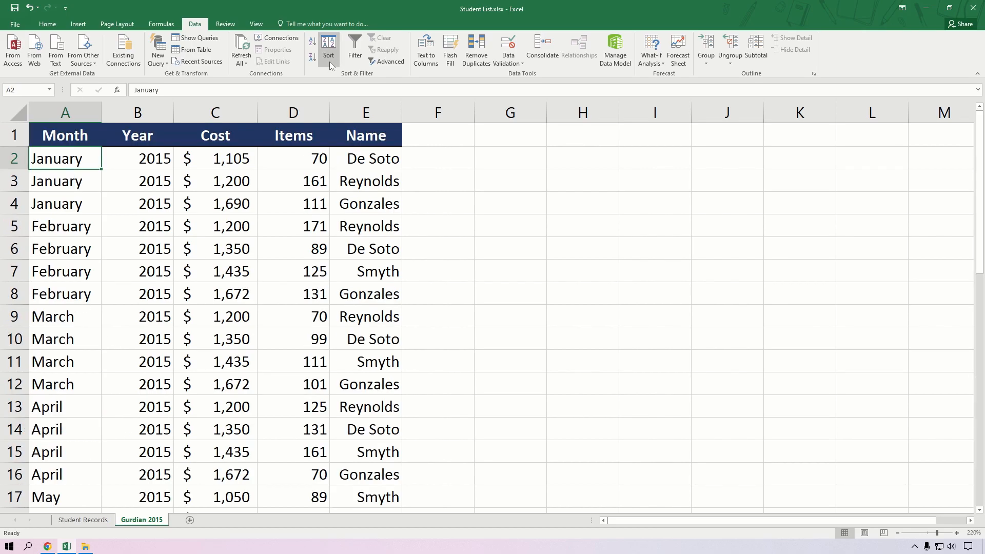
click(312, 41)
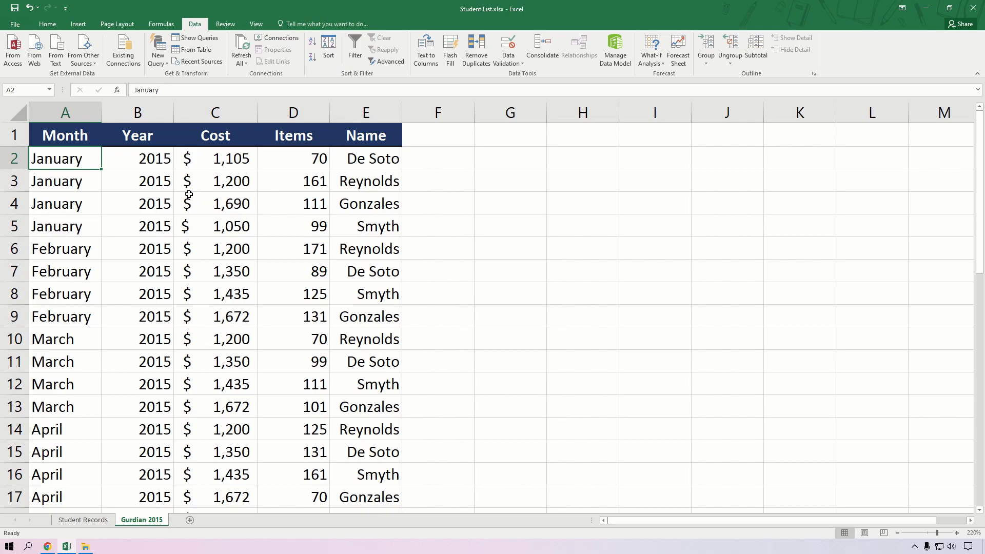
scroll(168, 209, down, 9)
scroll(167, 209, up, 2)
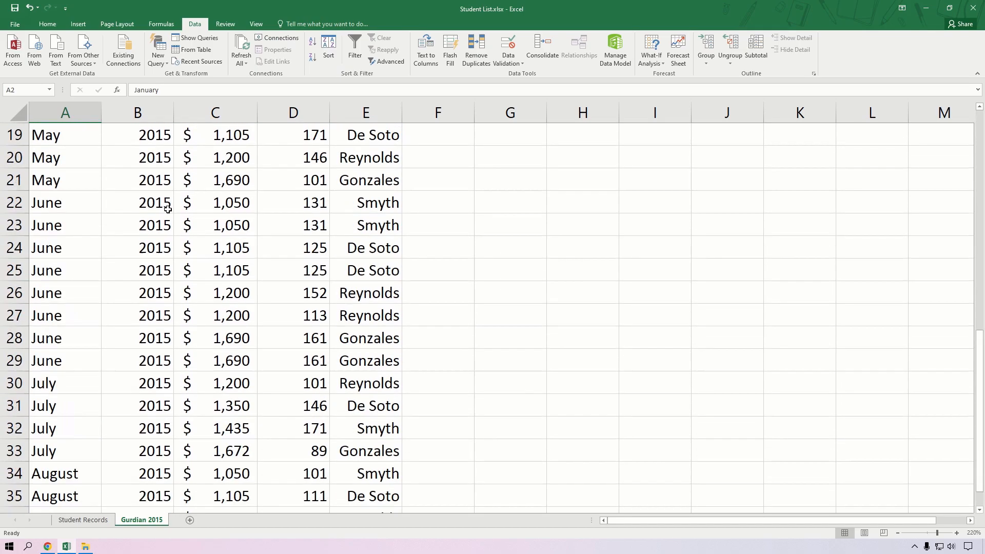
scroll(168, 209, up, 7)
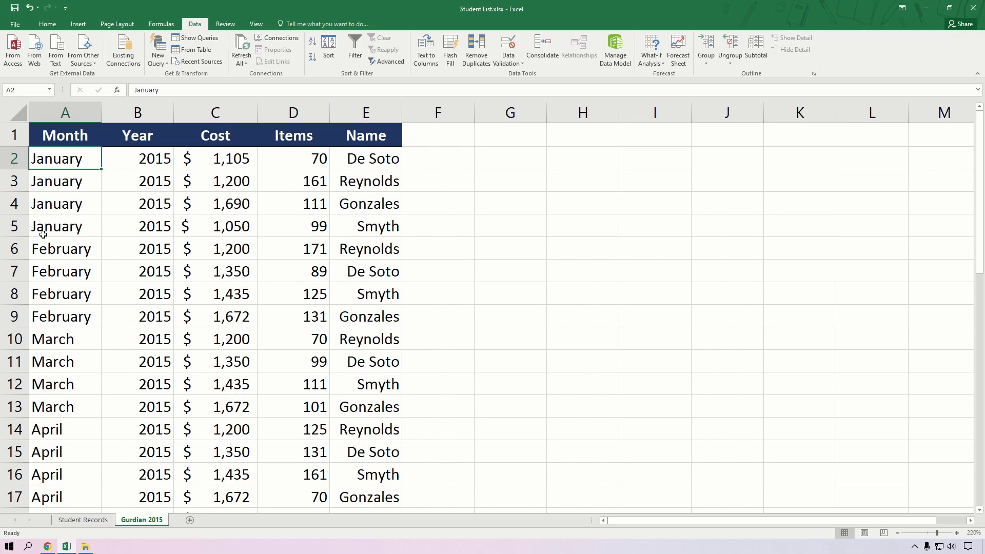
scroll(104, 242, down, 7)
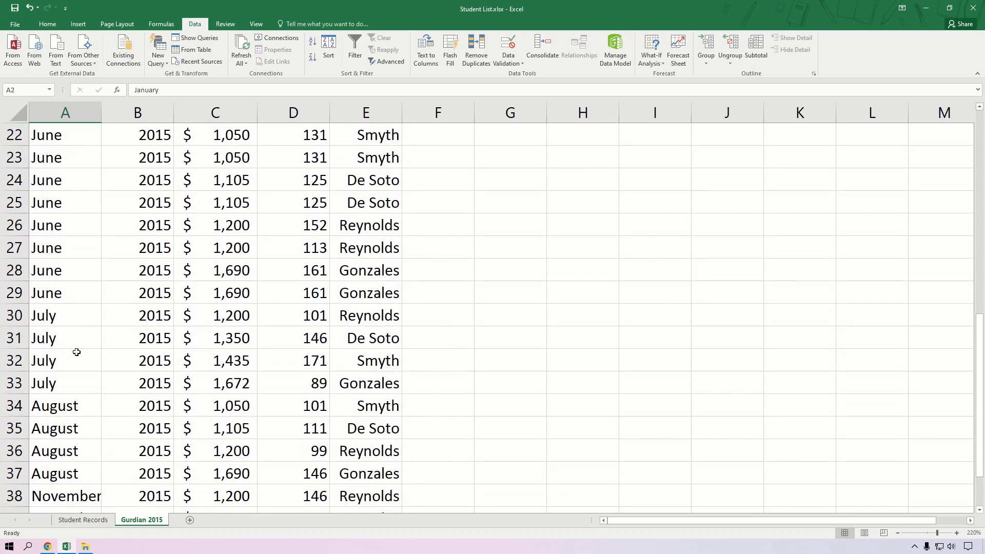
scroll(70, 329, up, 7)
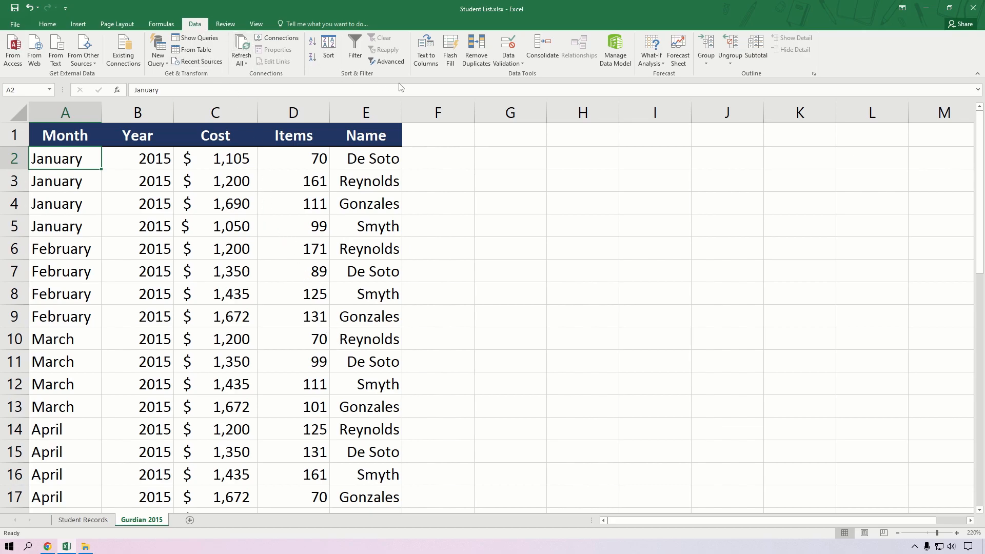
Turn on filtering for the header row and filter the Month column to show only June.
click(356, 50)
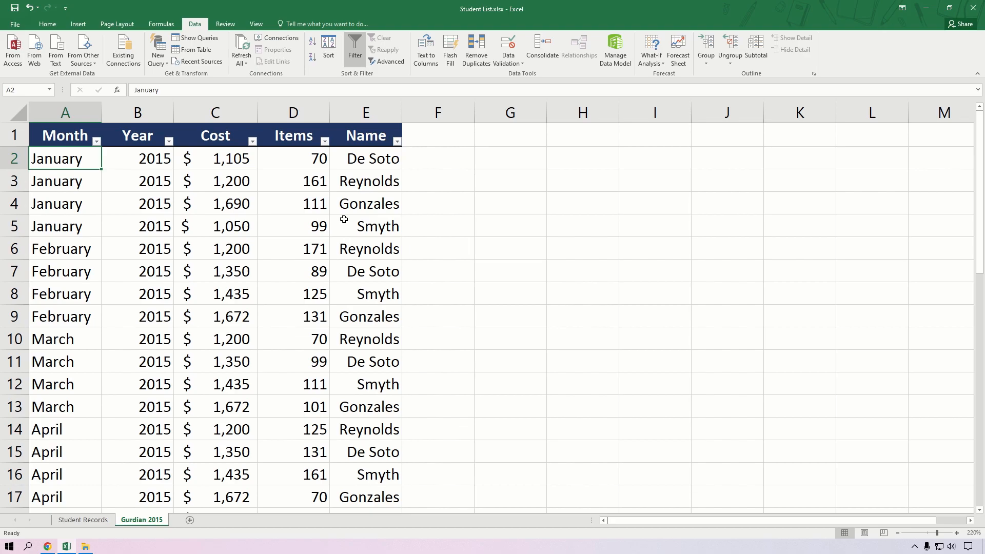
click(95, 143)
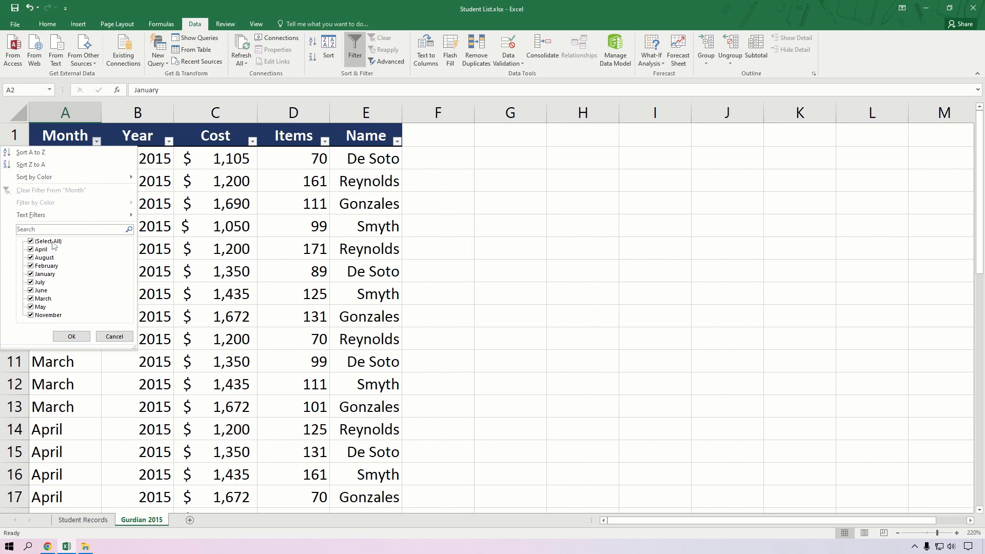
click(36, 243)
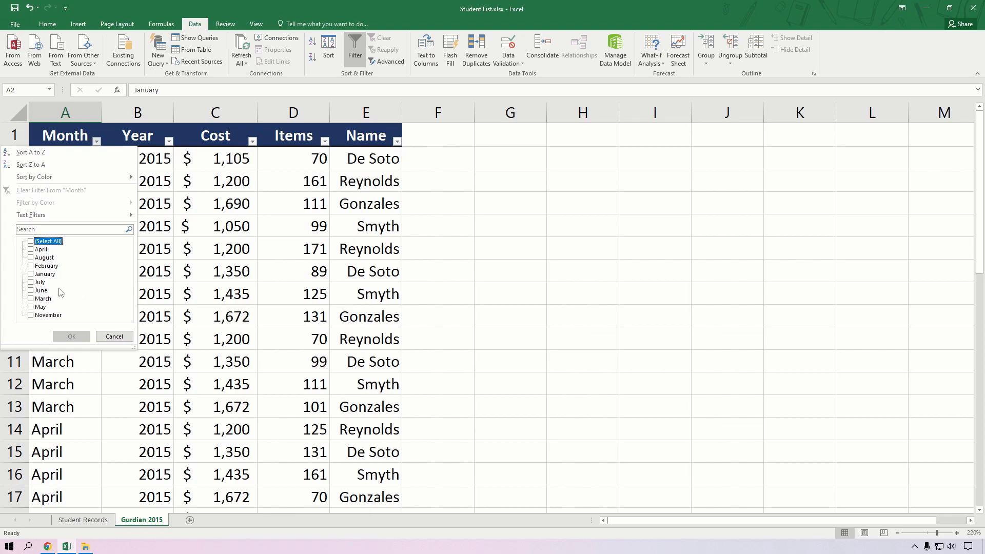
click(30, 291)
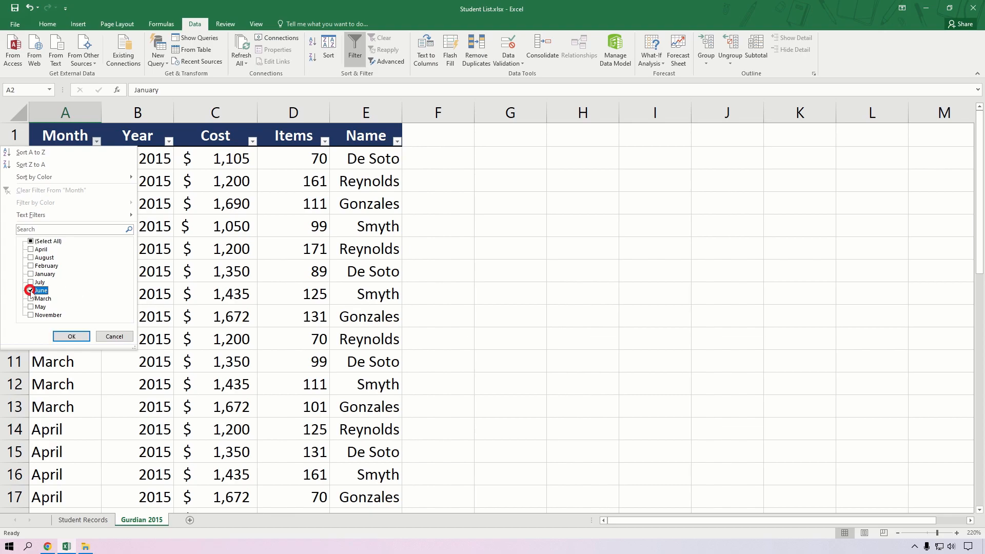
click(64, 334)
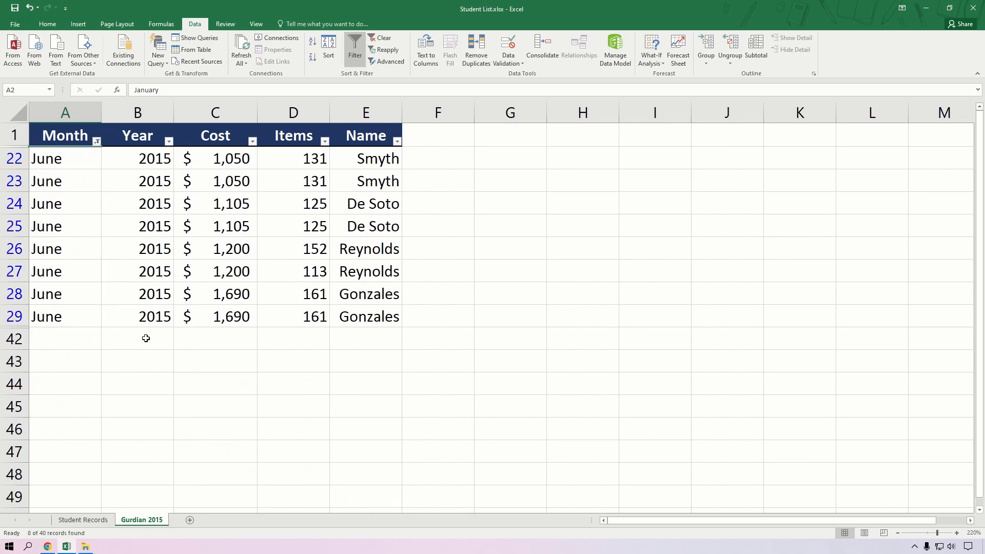
Add July to the Month column's filter alongside June.
click(97, 141)
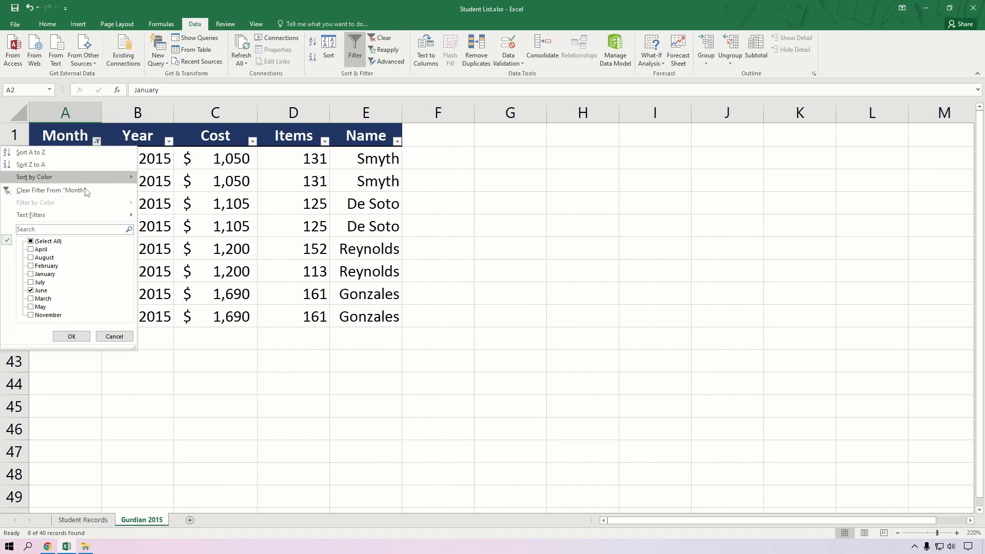
click(32, 282)
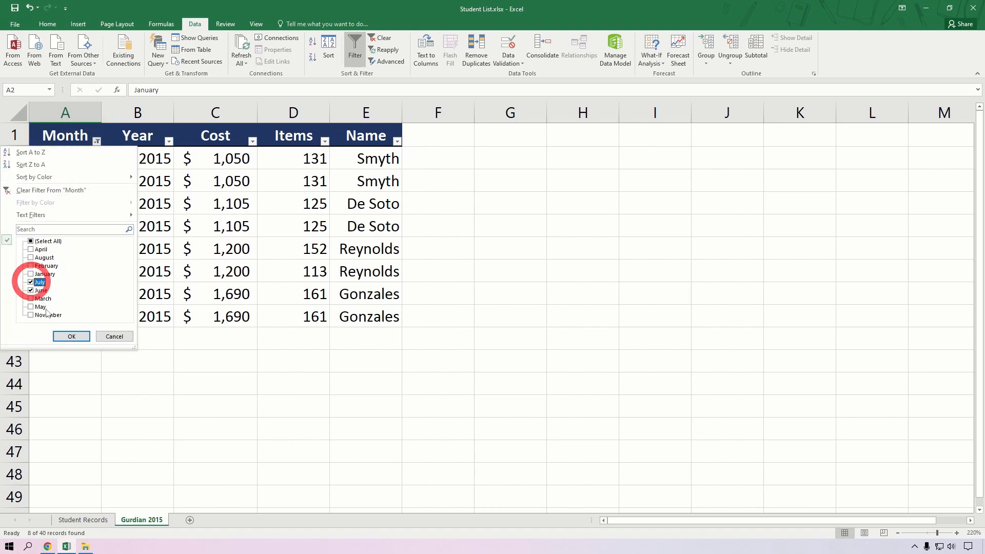
click(72, 336)
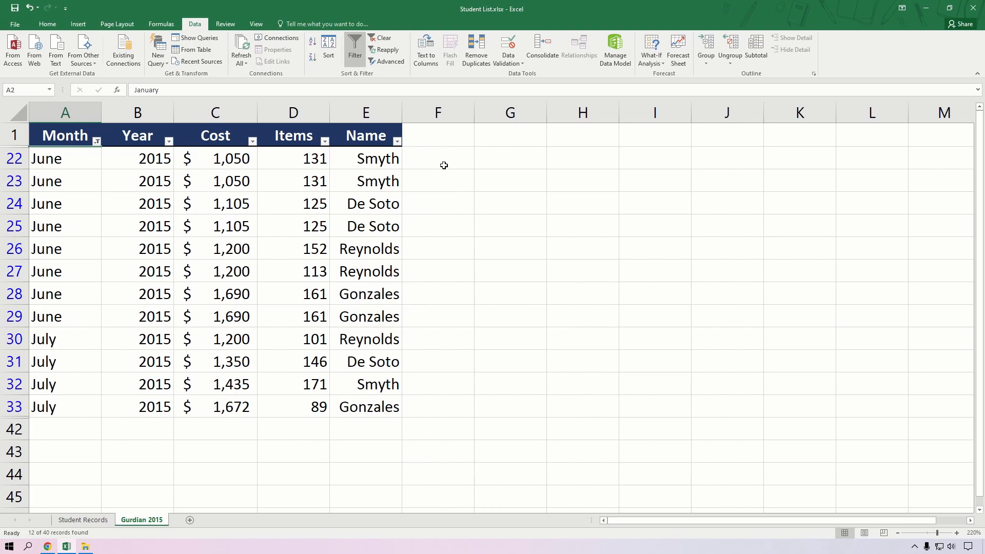
Filter the Name column to show only the second and fourth people in its value list.
click(397, 141)
click(310, 242)
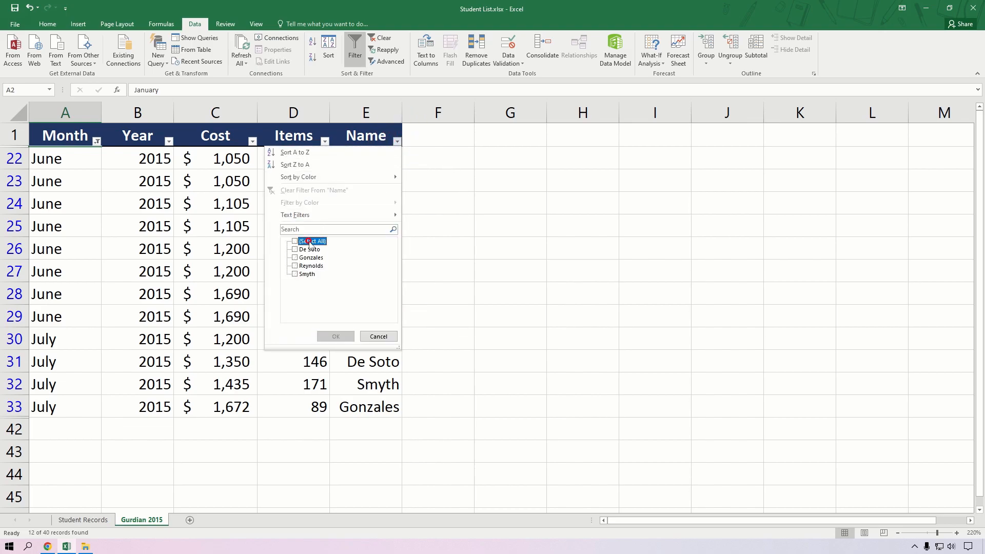
click(295, 275)
click(295, 257)
click(336, 337)
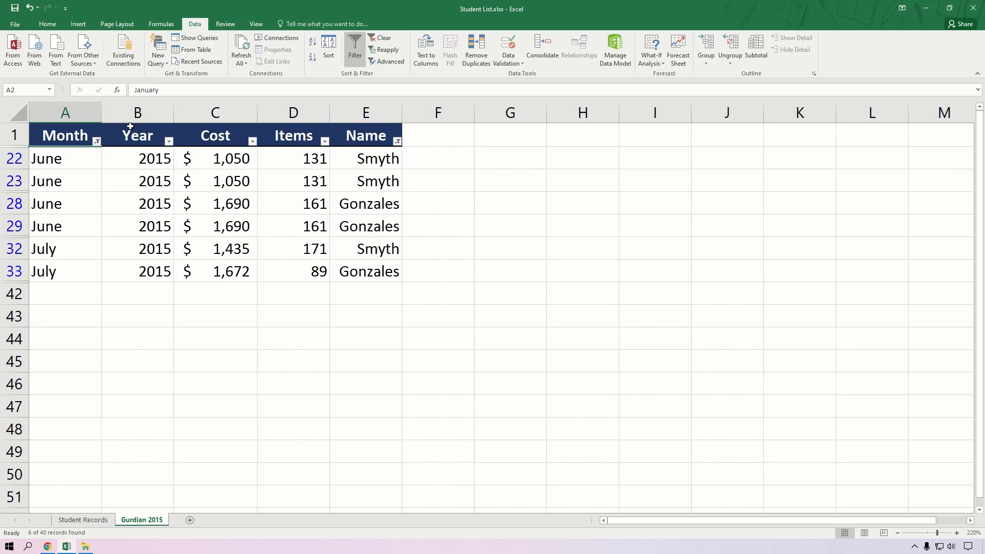
Show all records again by reselecting every value in the Month and Name filters.
click(97, 141)
click(47, 241)
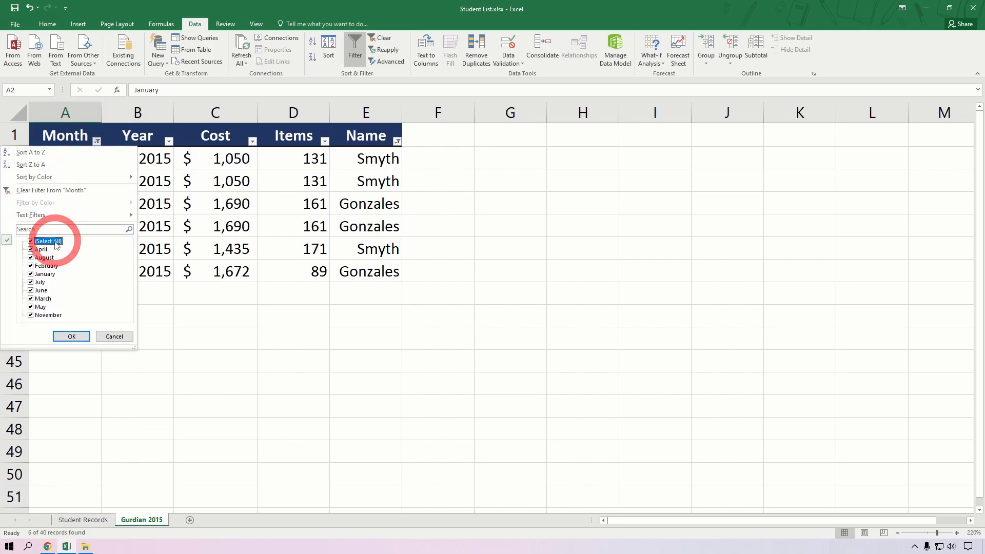
click(72, 336)
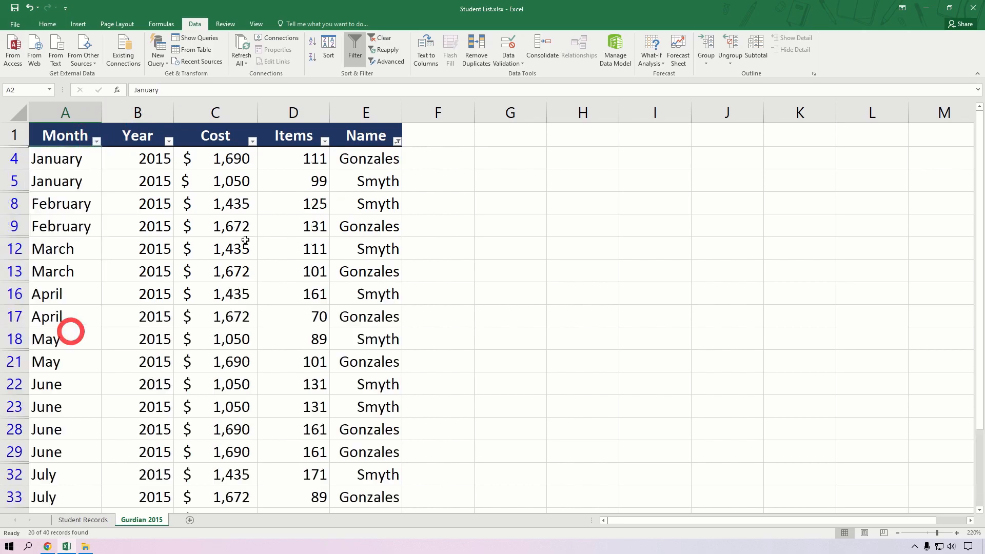
click(397, 141)
click(295, 241)
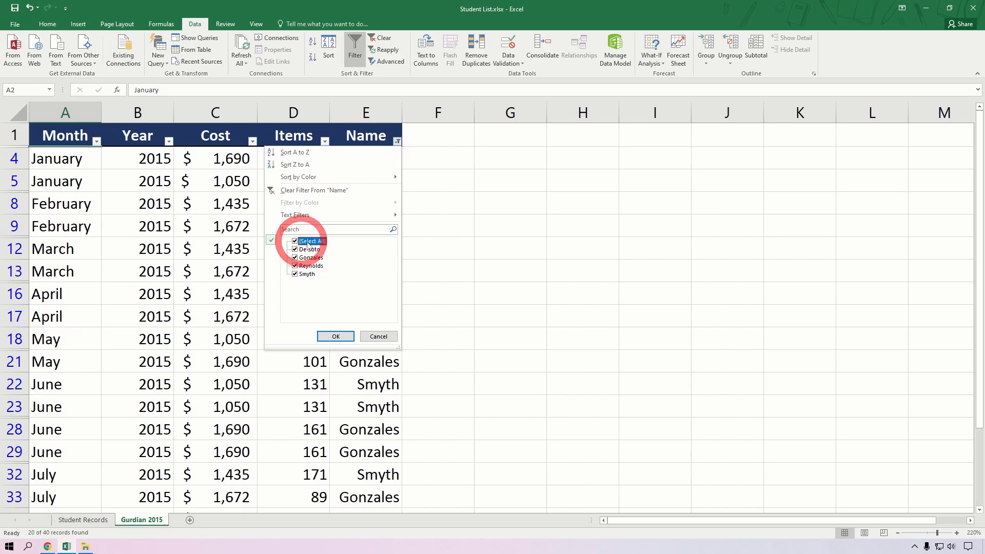
click(338, 336)
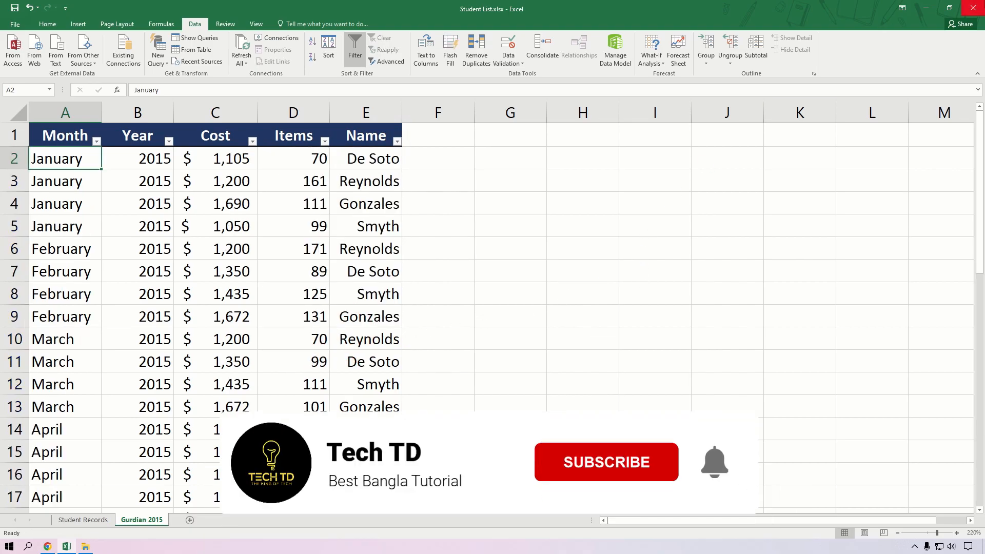